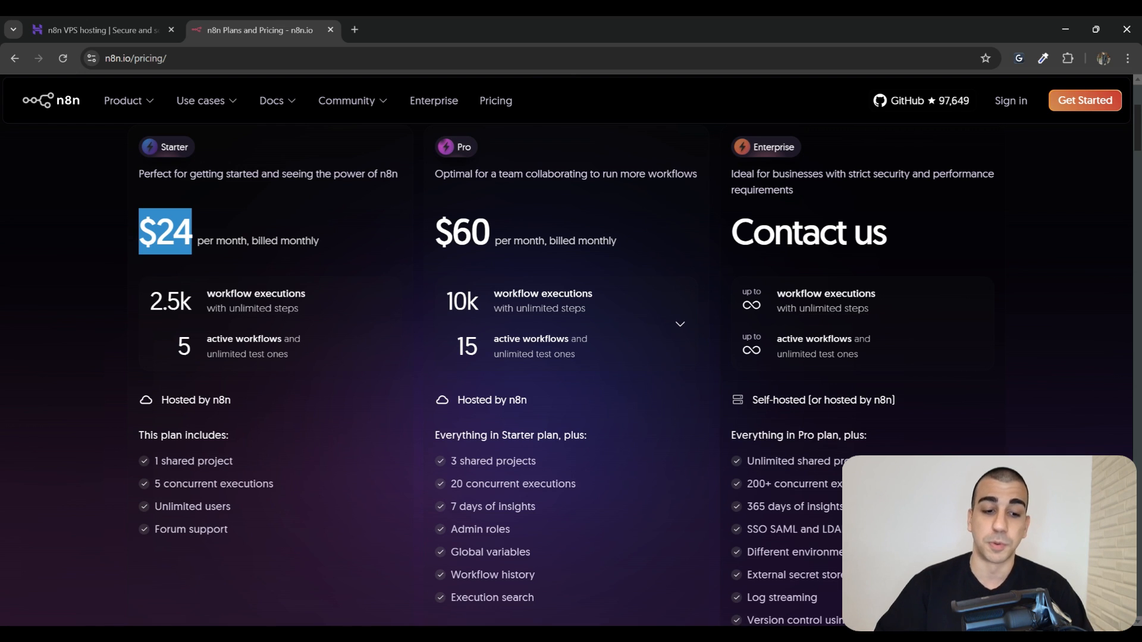
Highlight the n8n Starter plan's 5 active workflows and its execution limits
{"action": "left_click", "coordinate": [150, 273]}
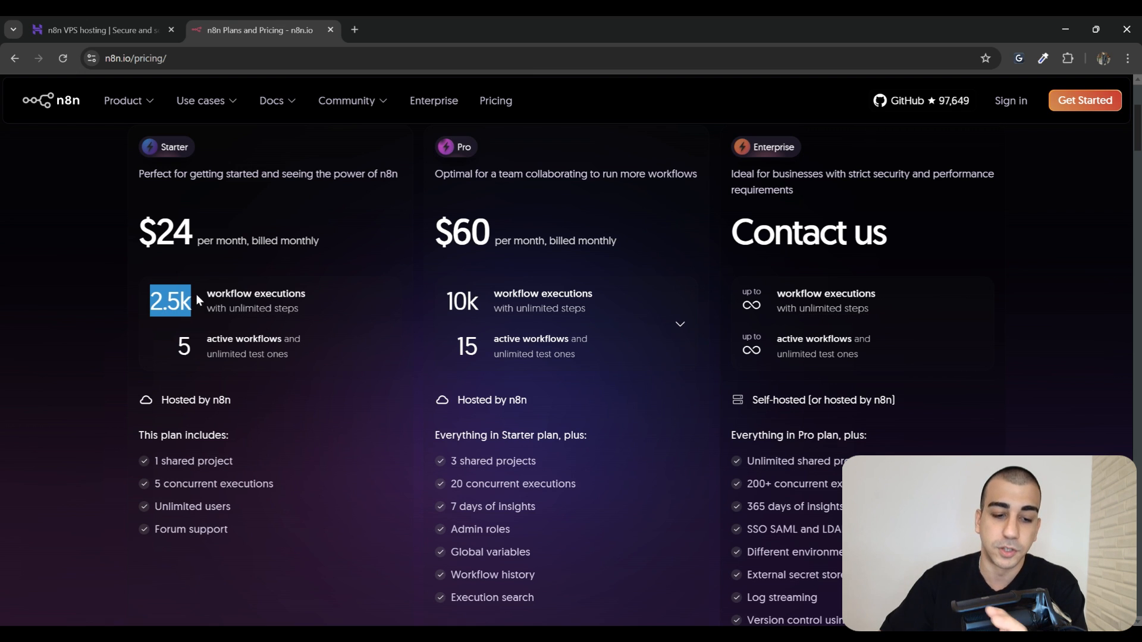
{"action": "left_click_drag", "start_coordinate": [176, 339], "coordinate": [197, 362]}
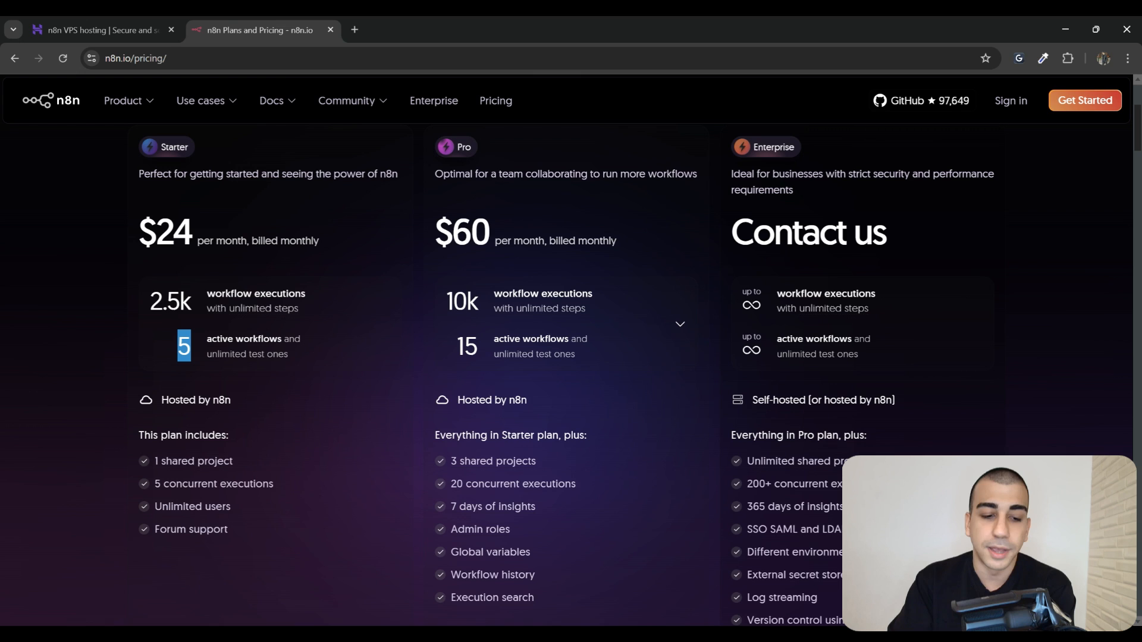
{"action": "left_click_drag", "start_coordinate": [321, 369], "coordinate": [150, 287]}
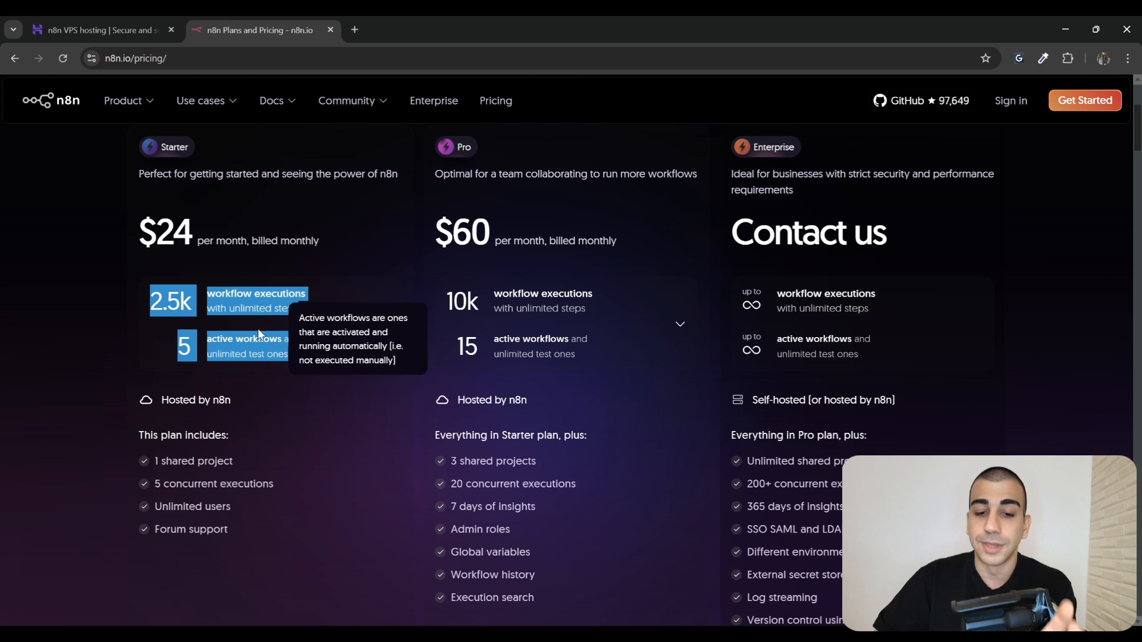
Highlight the Pro plan's $60 price, then switch to the Hostinger n8n VPS hosting page
{"action": "left_click_drag", "start_coordinate": [491, 155], "coordinate": [456, 147]}
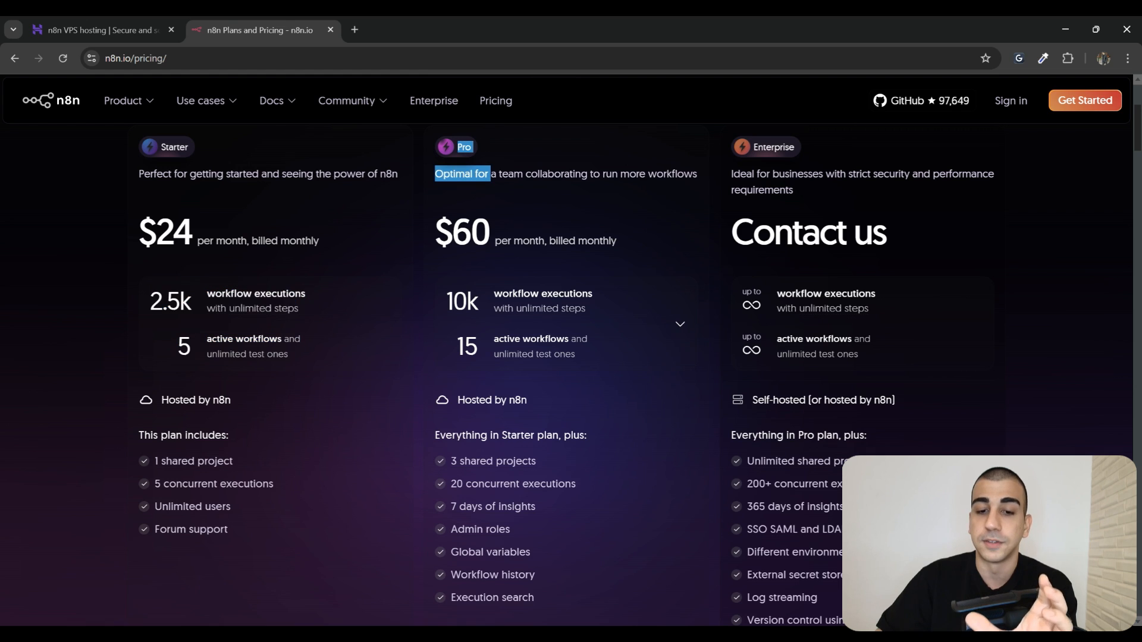
{"action": "left_click", "coordinate": [457, 147]}
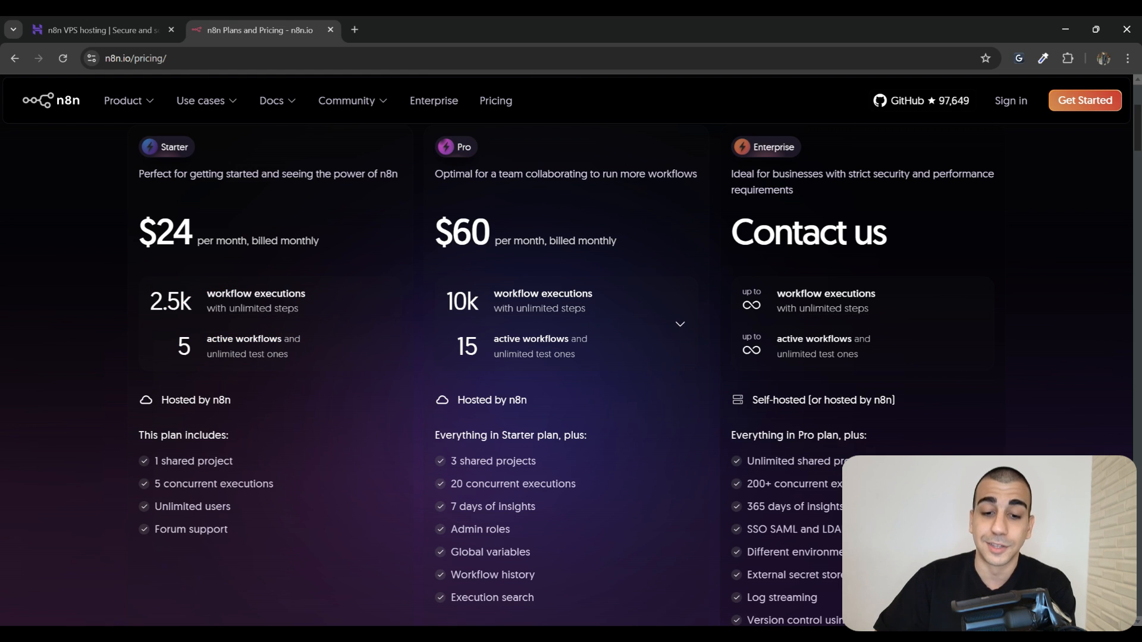
{"action": "left_click_drag", "start_coordinate": [492, 243], "coordinate": [435, 234]}
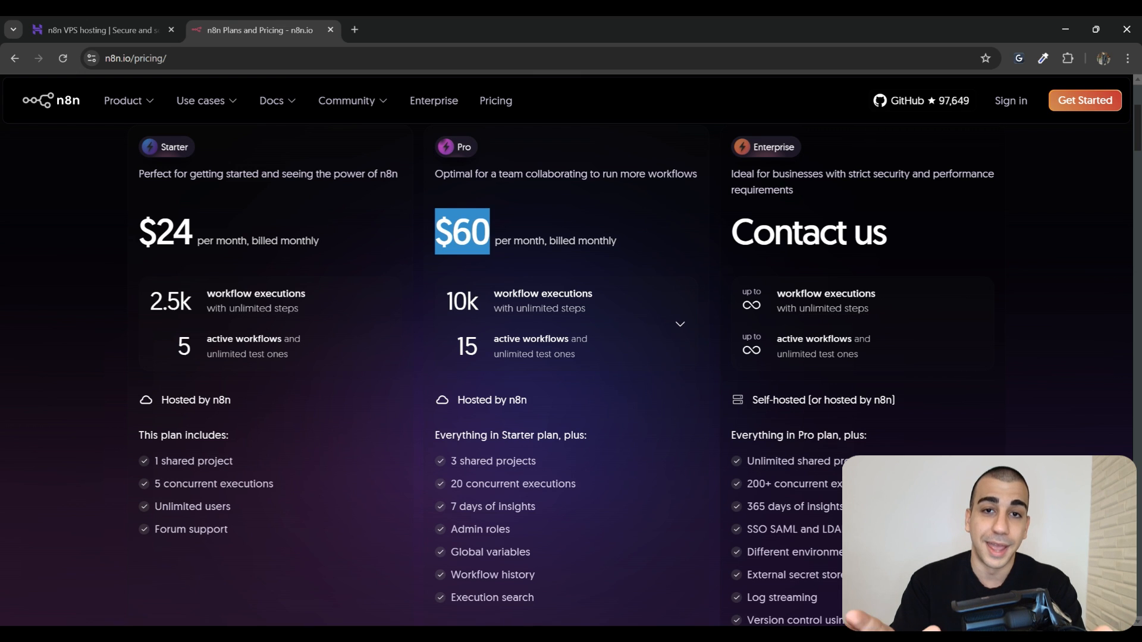
{"action": "left_click", "coordinate": [107, 29]}
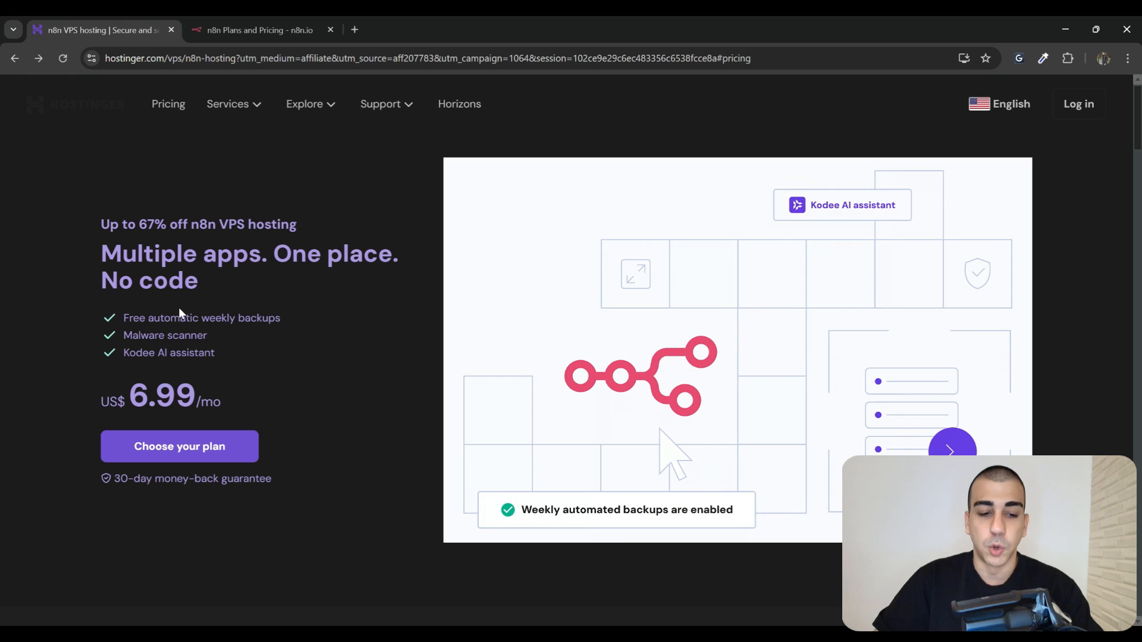
Highlight the VPS headline and US$ 6.99/mo starting price, then jump to the KVM plans
{"action": "left_click_drag", "start_coordinate": [219, 225], "coordinate": [245, 225]}
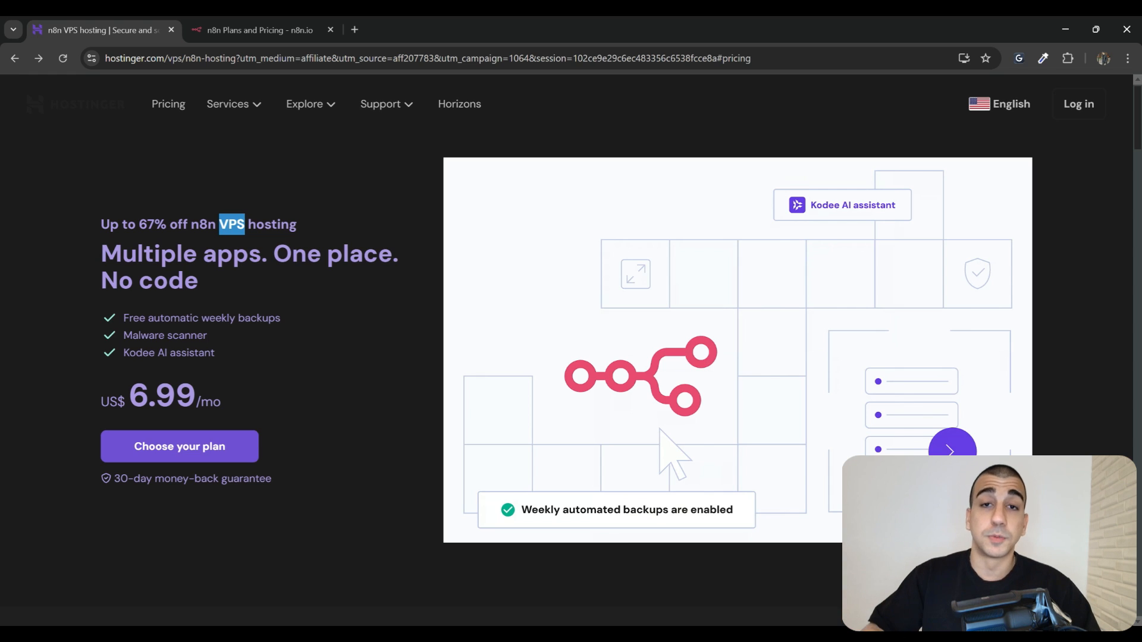
{"action": "mouse_move", "coordinate": [227, 406]}
{"action": "left_mouse_down"}
{"action": "mouse_move", "coordinate": [69, 395]}
{"action": "mouse_move", "coordinate": [230, 405]}
{"action": "left_mouse_up"}
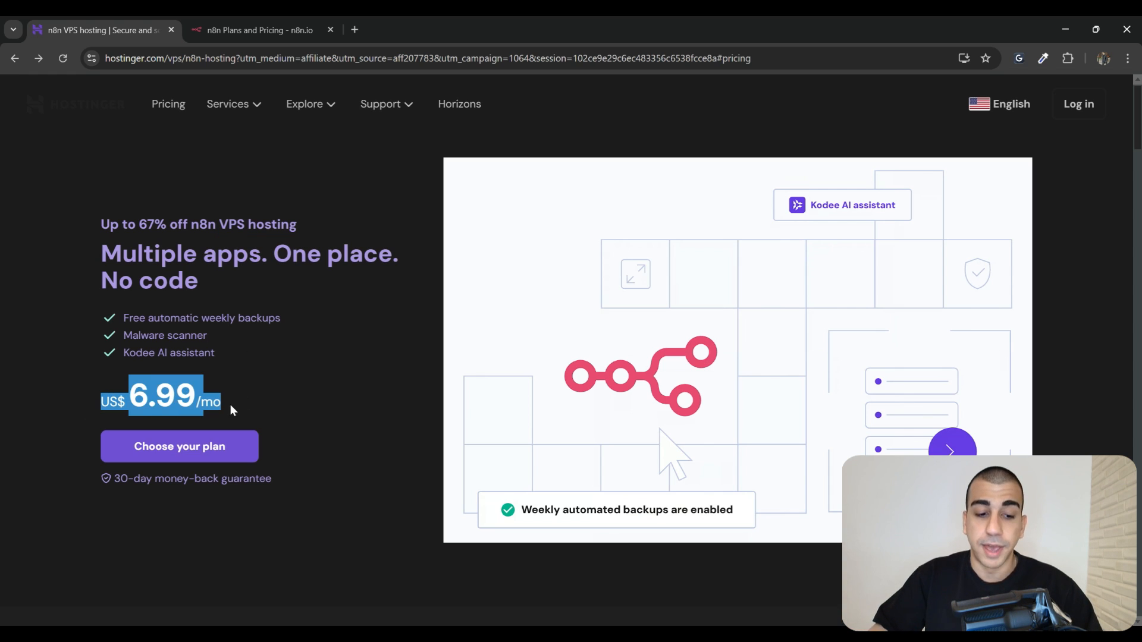
{"action": "left_click", "coordinate": [266, 390]}
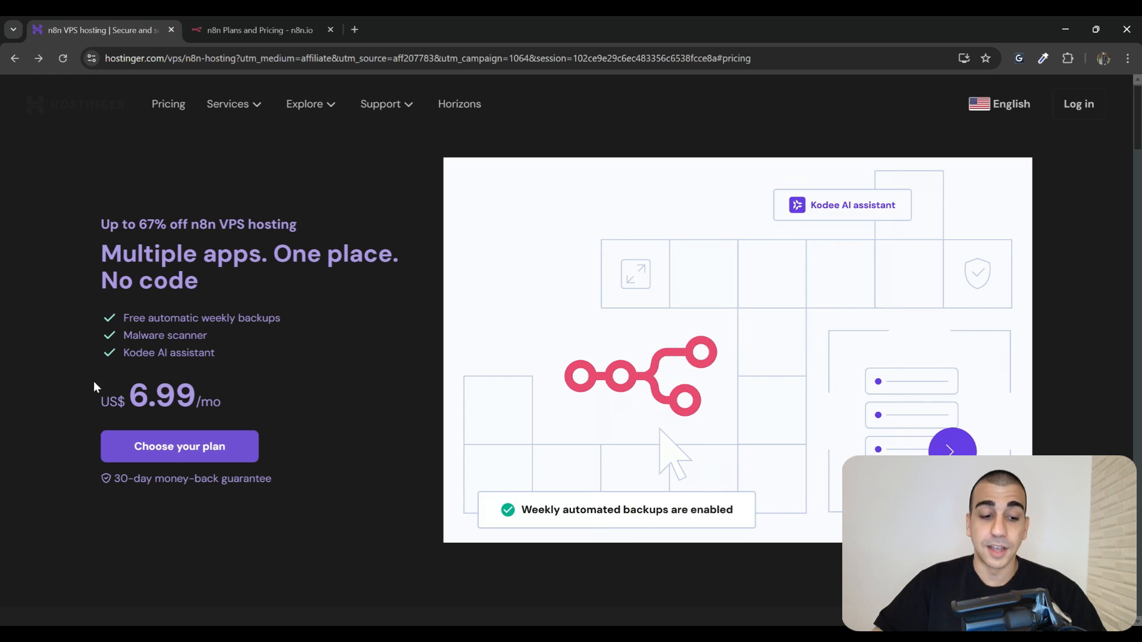
{"action": "left_click_drag", "start_coordinate": [94, 383], "coordinate": [262, 394]}
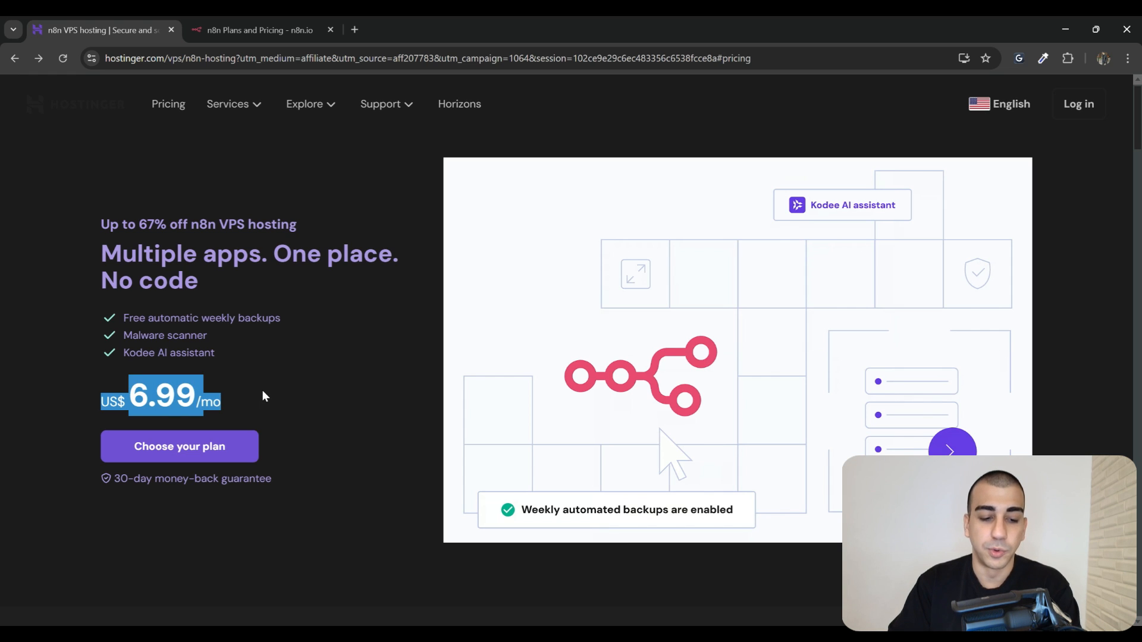
{"action": "left_click", "coordinate": [231, 455]}
Highlight the MOST POPULAR KVM 2 plan and its monthly price, glancing at n8n pricing
{"action": "left_click_drag", "start_coordinate": [496, 190], "coordinate": [402, 193]}
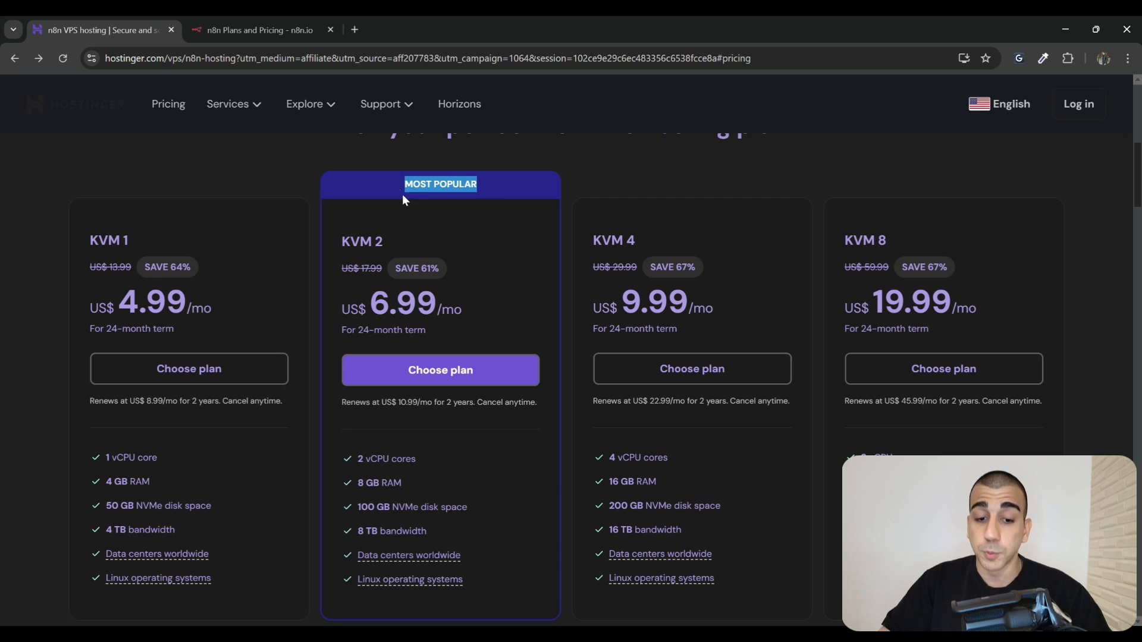
{"action": "left_click_drag", "start_coordinate": [385, 242], "coordinate": [342, 240]}
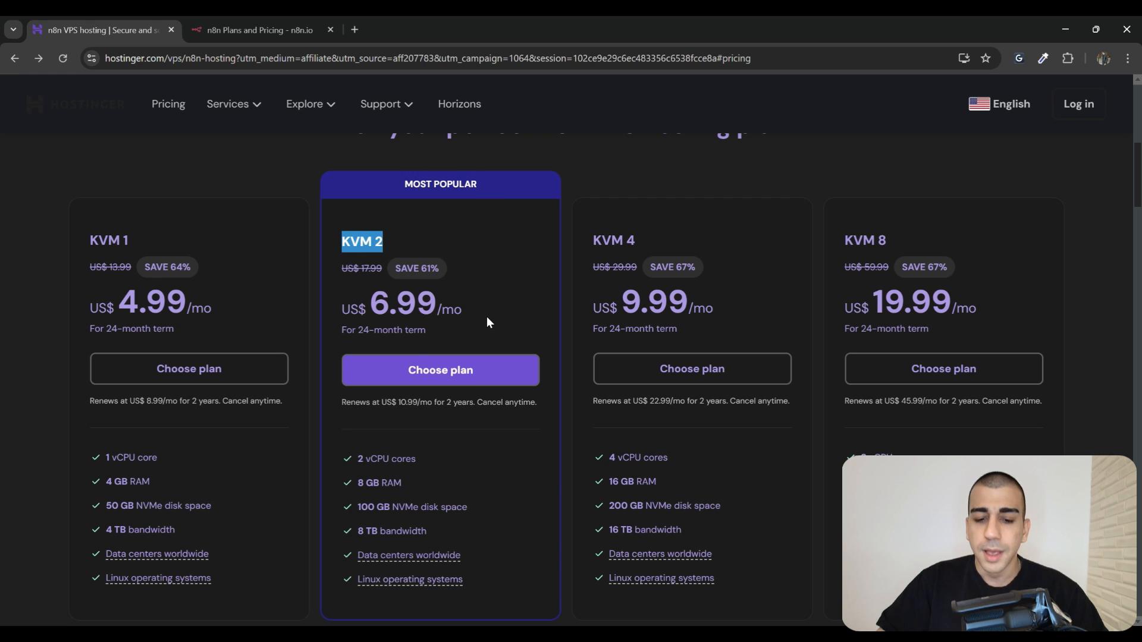
{"action": "left_click_drag", "start_coordinate": [486, 317], "coordinate": [341, 309]}
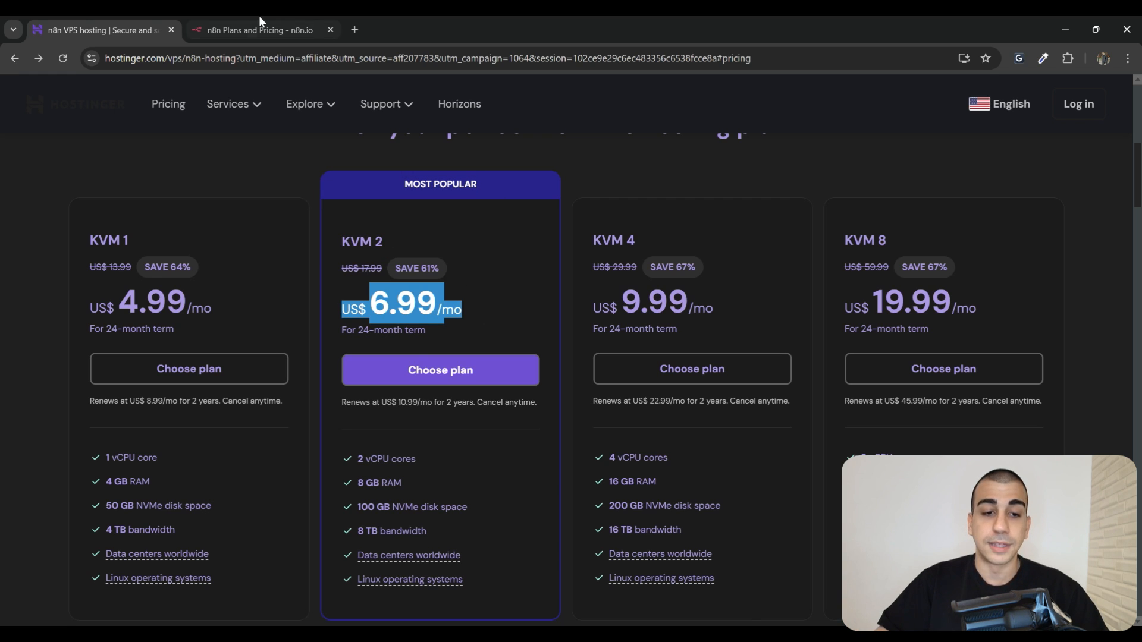
{"action": "left_click", "coordinate": [258, 28]}
{"action": "left_click_drag", "start_coordinate": [202, 229], "coordinate": [160, 228]}
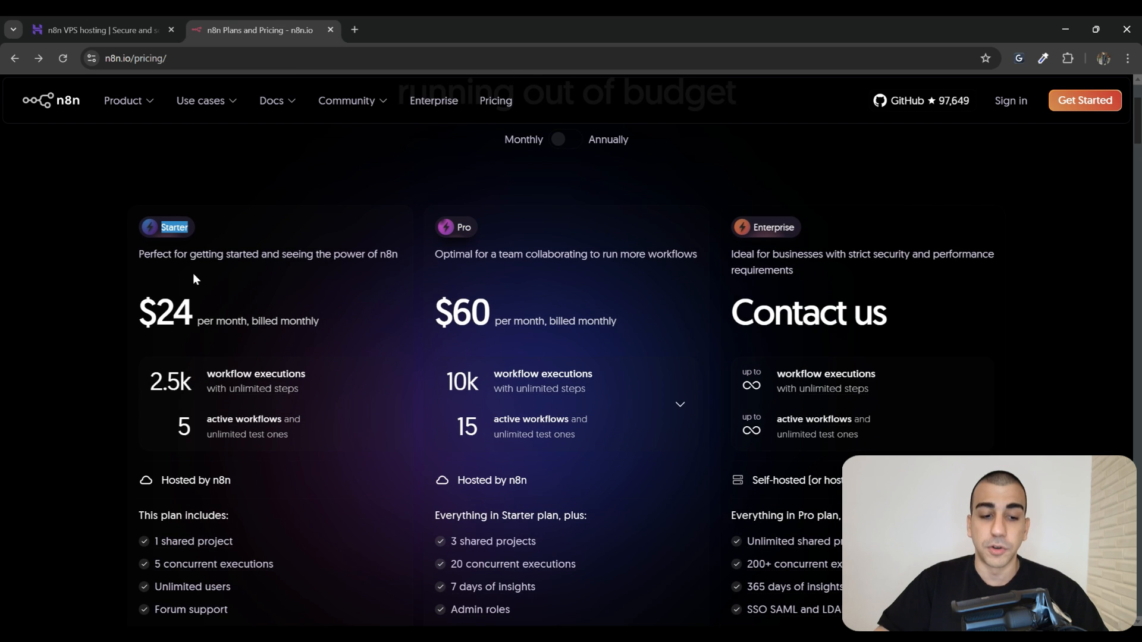
{"action": "left_click", "coordinate": [107, 30]}
Highlight KVM 2's specs: 2 vCPU cores, 8 GB RAM, 100 GB NVMe and 8 TB bandwidth
{"action": "scroll", "coordinate": [432, 378], "scroll_direction": "down", "scroll_amount": 1}
{"action": "left_click", "coordinate": [424, 393]}
{"action": "left_click_drag", "start_coordinate": [425, 397], "coordinate": [337, 389]}
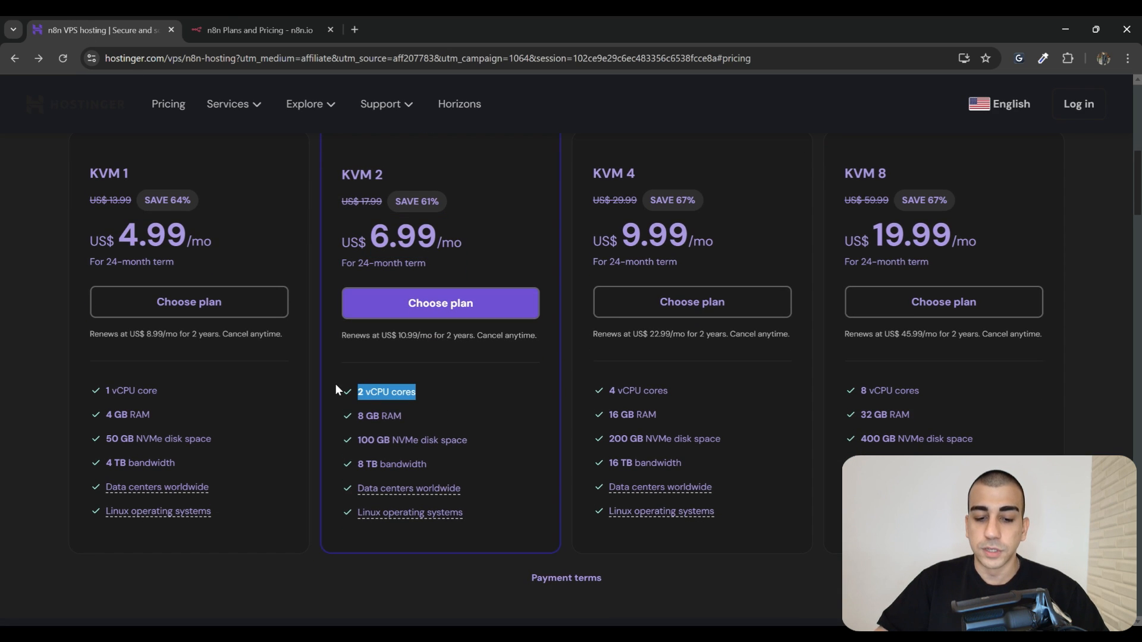
{"action": "left_click_drag", "start_coordinate": [402, 416], "coordinate": [355, 440]}
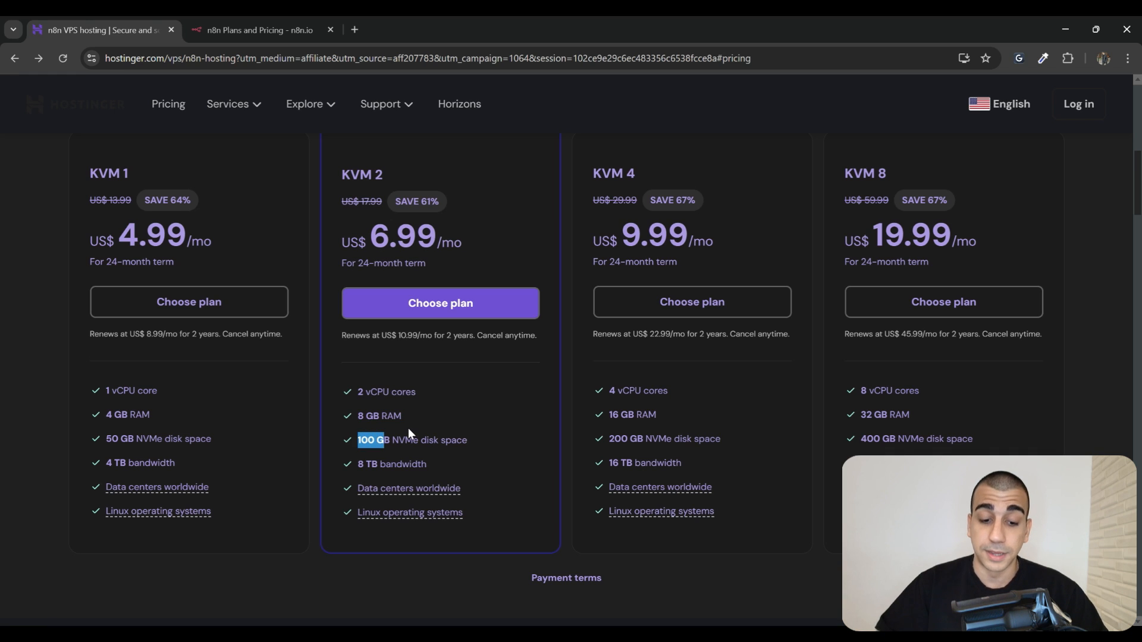
{"action": "left_click_drag", "start_coordinate": [454, 470], "coordinate": [338, 458]}
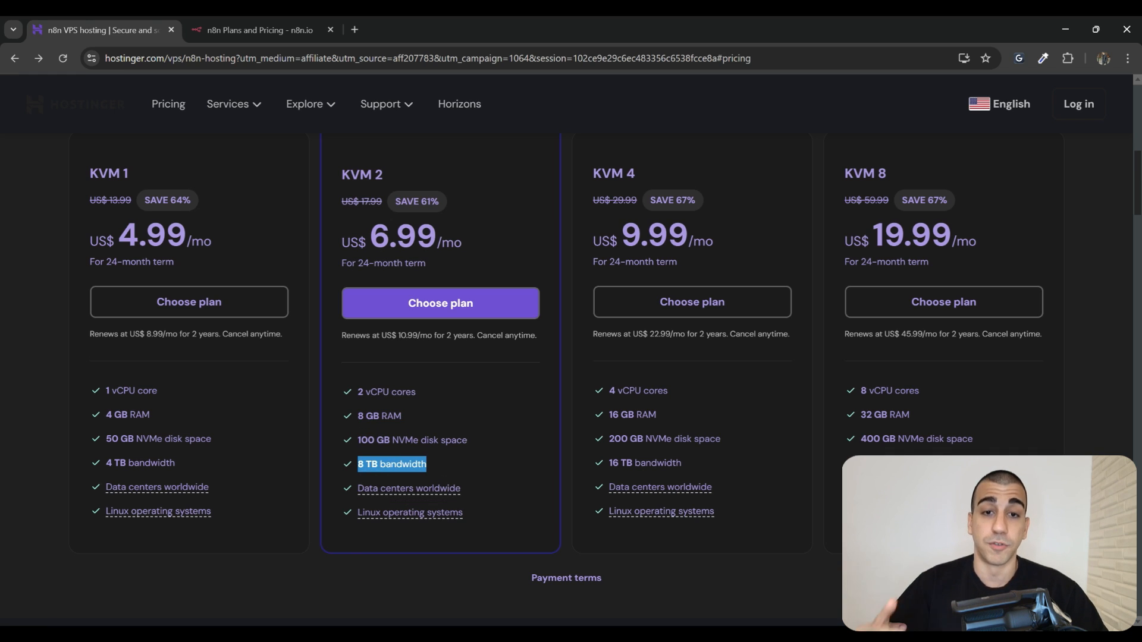
Compare the KVM 2 and KVM 4 plans against n8n's own pricing page
{"action": "scroll", "coordinate": [673, 224], "scroll_direction": "up", "scroll_amount": 1}
{"action": "left_click_drag", "start_coordinate": [590, 221], "coordinate": [673, 224]}
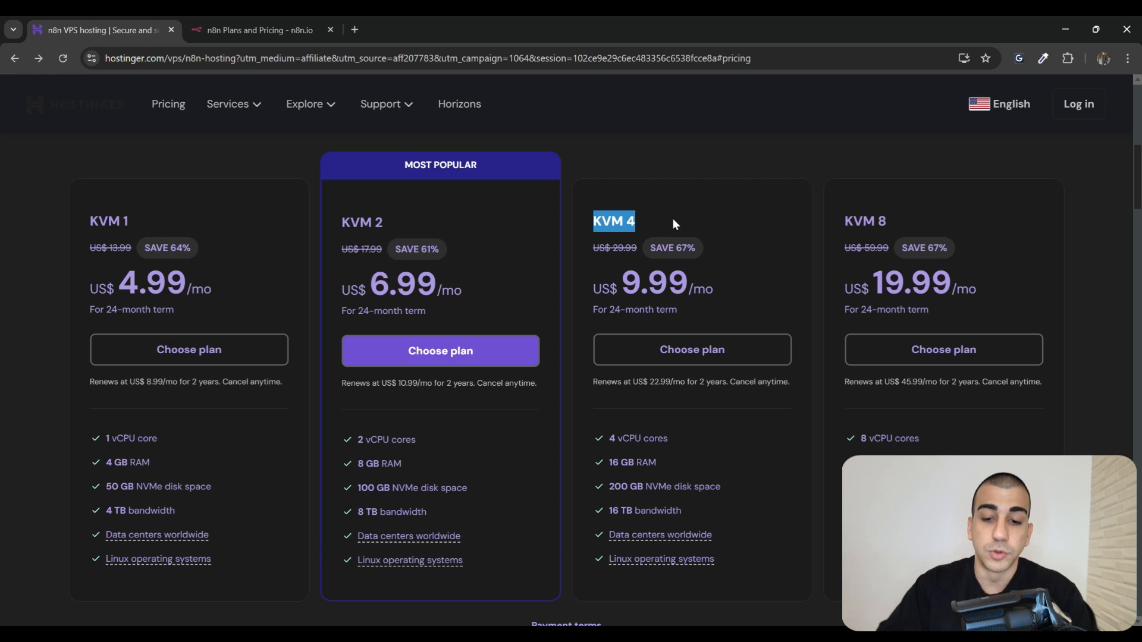
{"action": "left_click", "coordinate": [266, 23]}
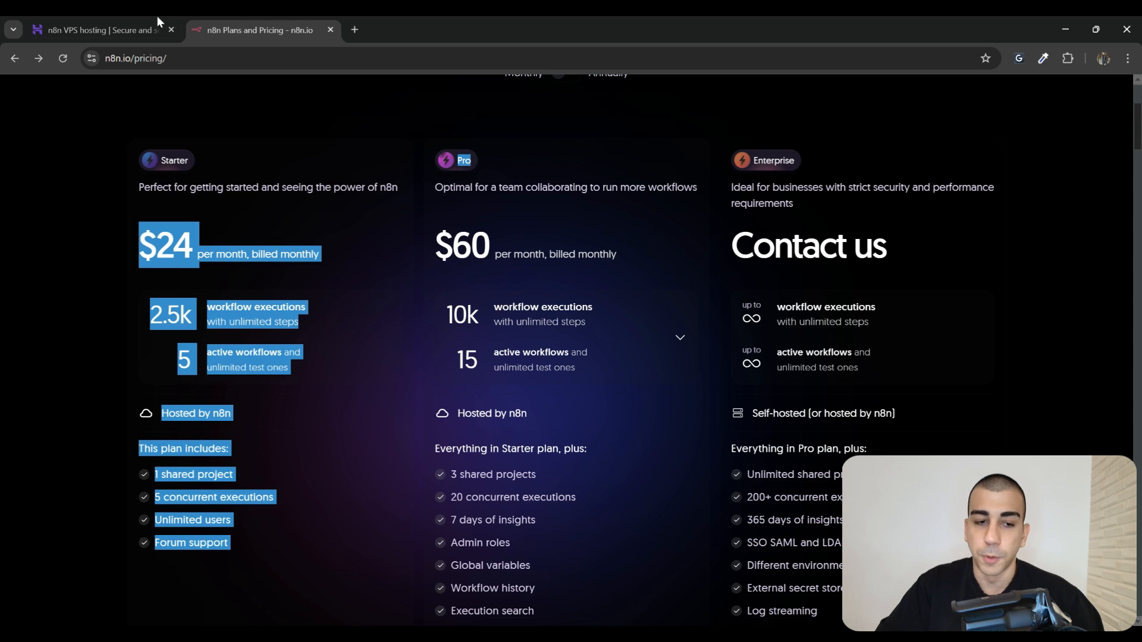
{"action": "left_click", "coordinate": [98, 30]}
{"action": "left_click", "coordinate": [659, 238]}
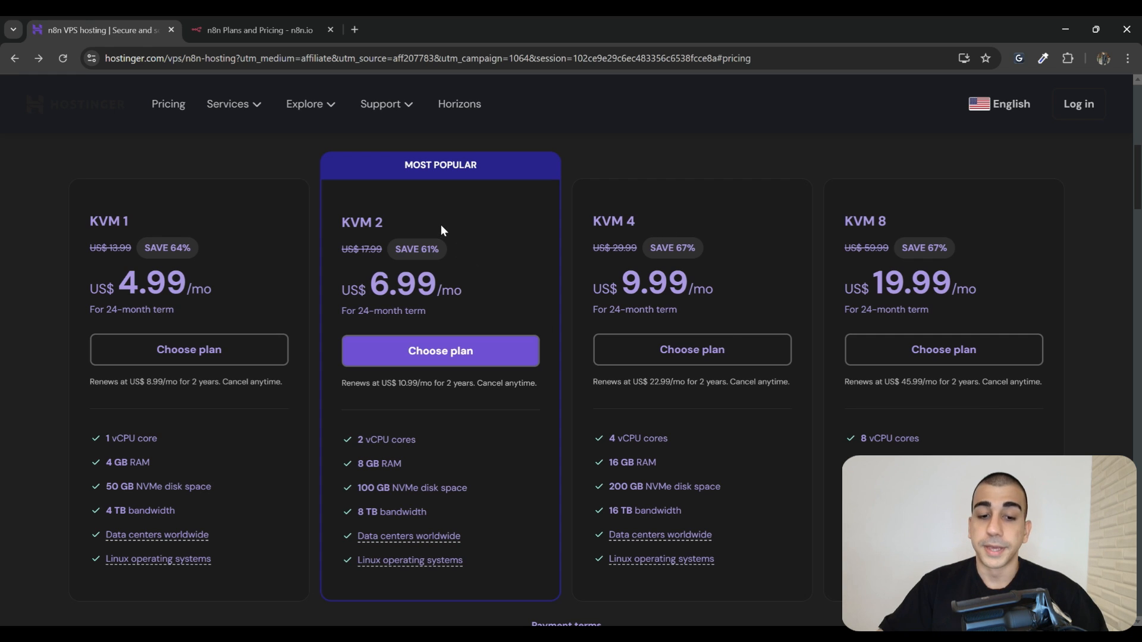
{"action": "left_click_drag", "start_coordinate": [385, 223], "coordinate": [339, 227]}
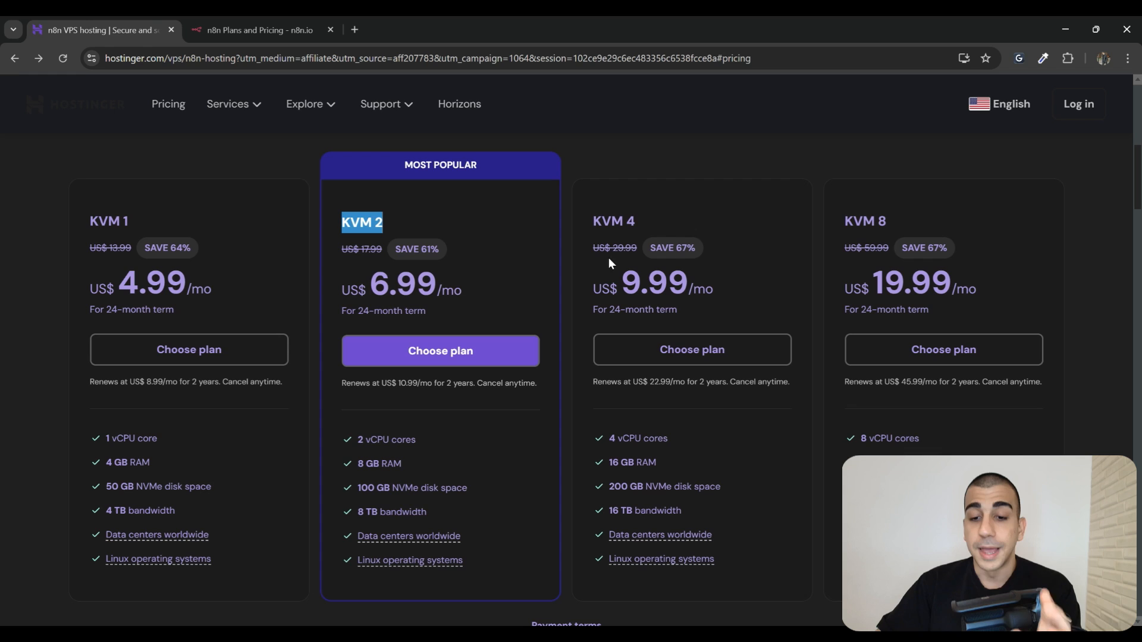
{"action": "left_click_drag", "start_coordinate": [662, 224], "coordinate": [593, 223]}
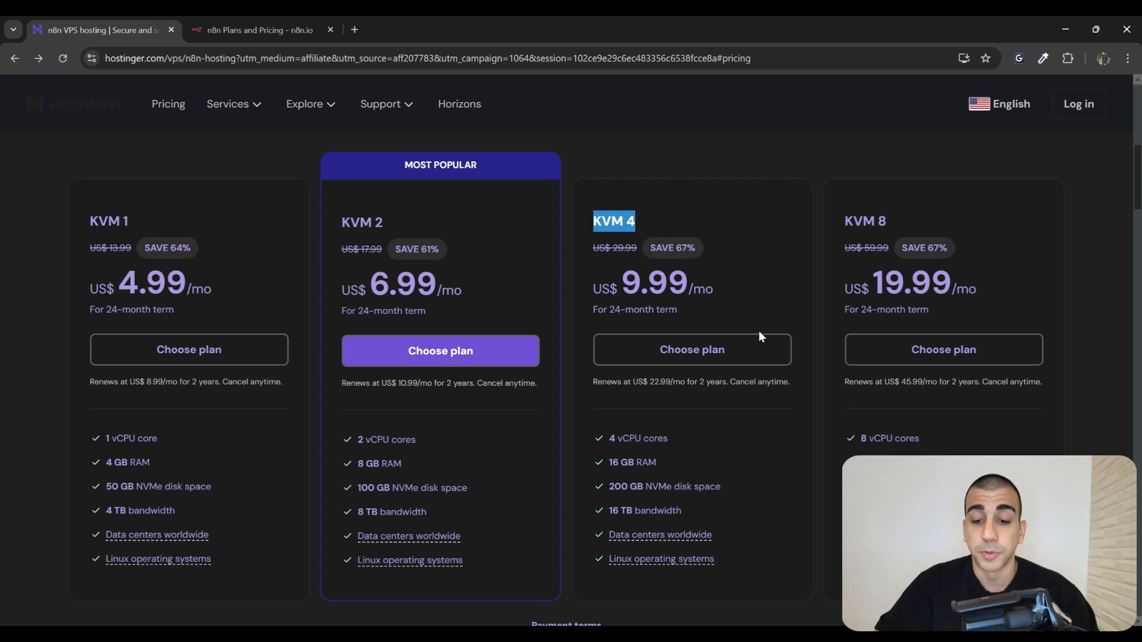
{"action": "left_click", "coordinate": [768, 370]}
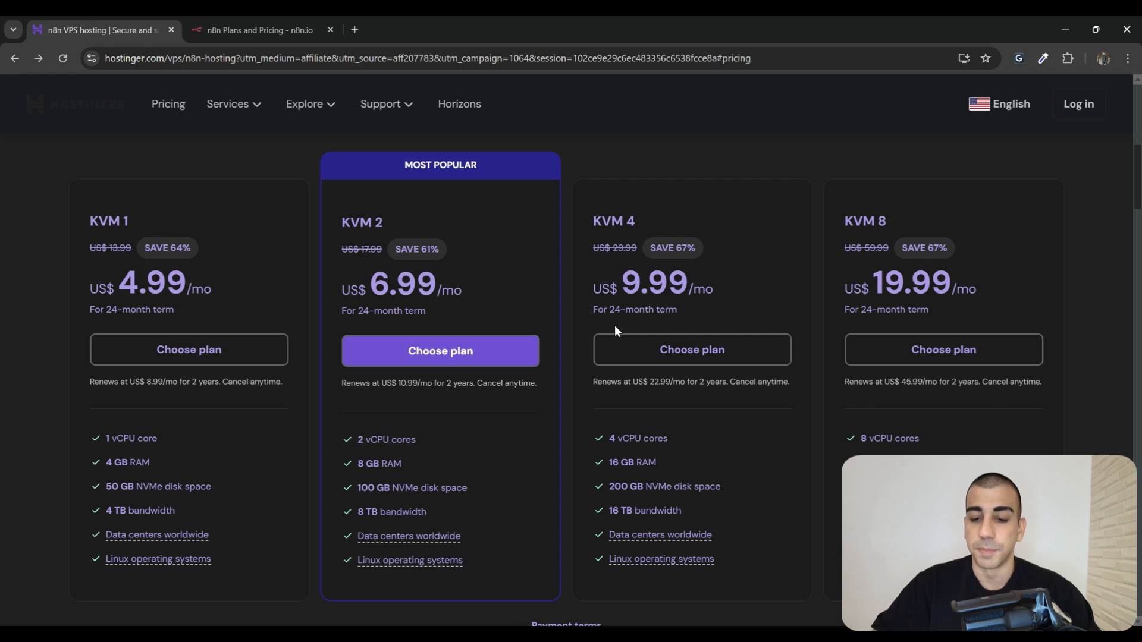
Order KVM 4 with a 24-month billing period, showing a US$ 239.76 subtotal
{"action": "left_click", "coordinate": [683, 359]}
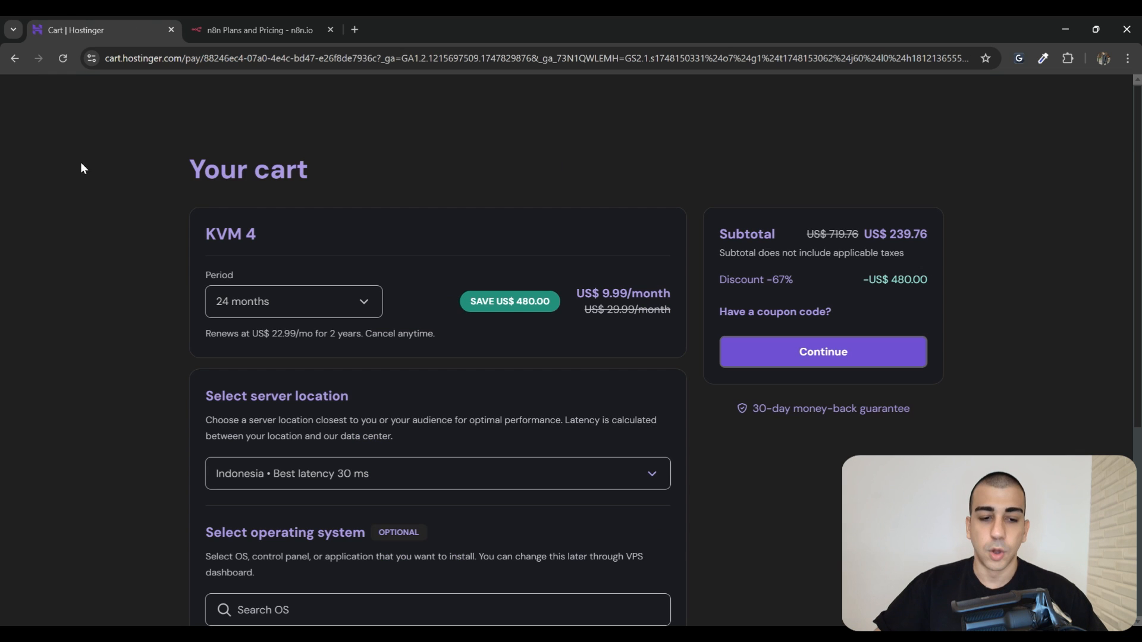
{"action": "left_click_drag", "start_coordinate": [82, 169], "coordinate": [341, 181]}
{"action": "left_click_drag", "start_coordinate": [201, 276], "coordinate": [262, 279]}
{"action": "left_click", "coordinate": [363, 309]}
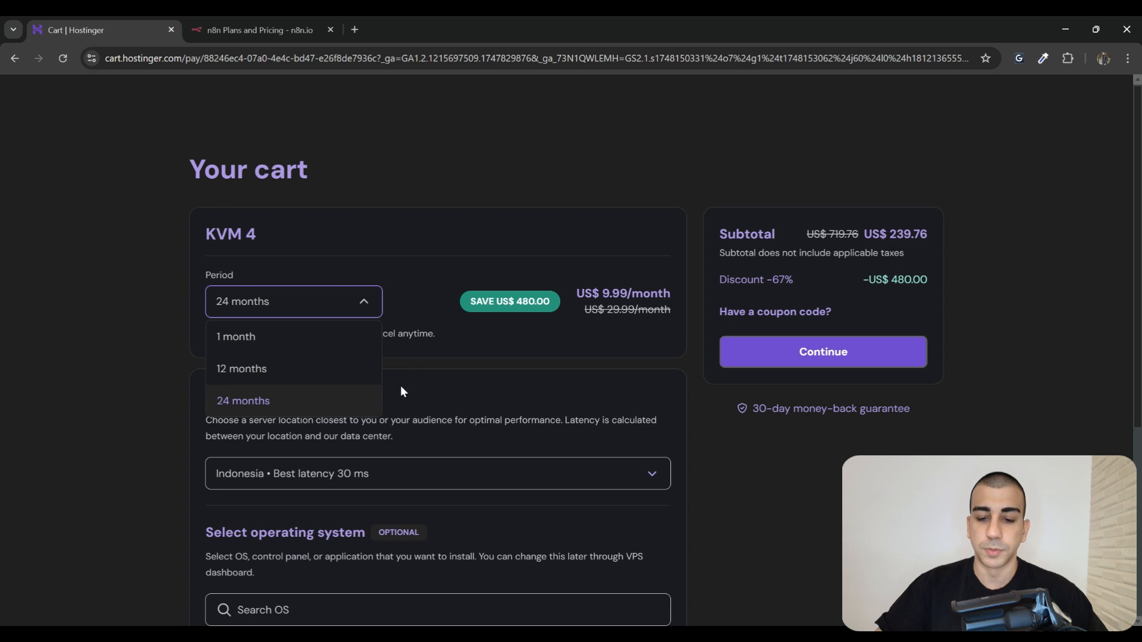
{"action": "left_click", "coordinate": [268, 403]}
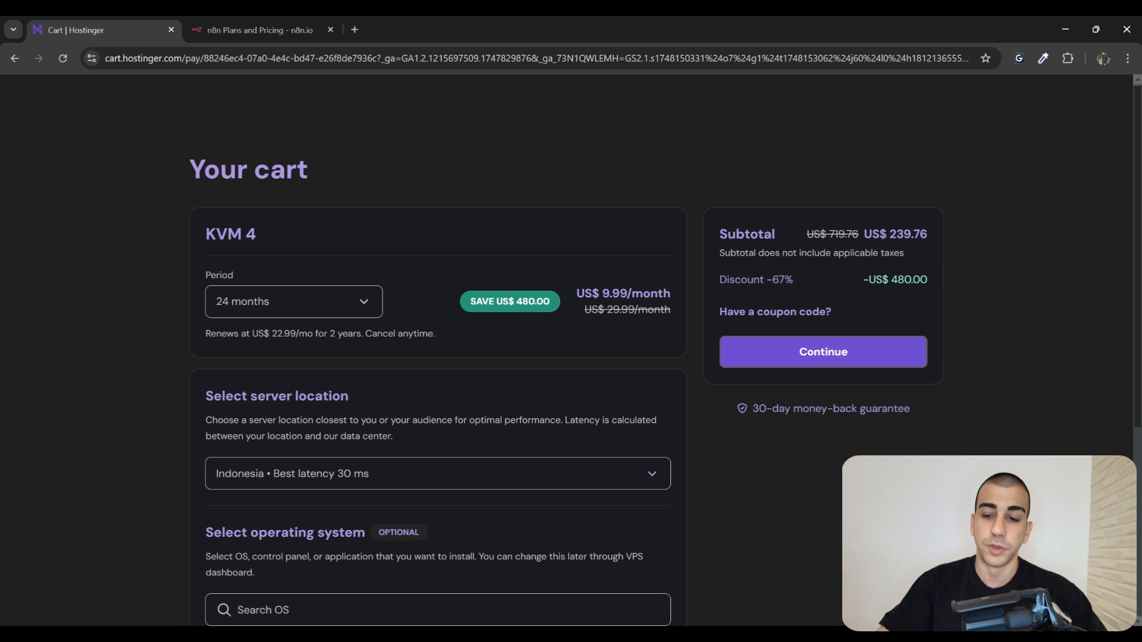
{"action": "left_click_drag", "start_coordinate": [863, 237], "coordinate": [929, 237]}
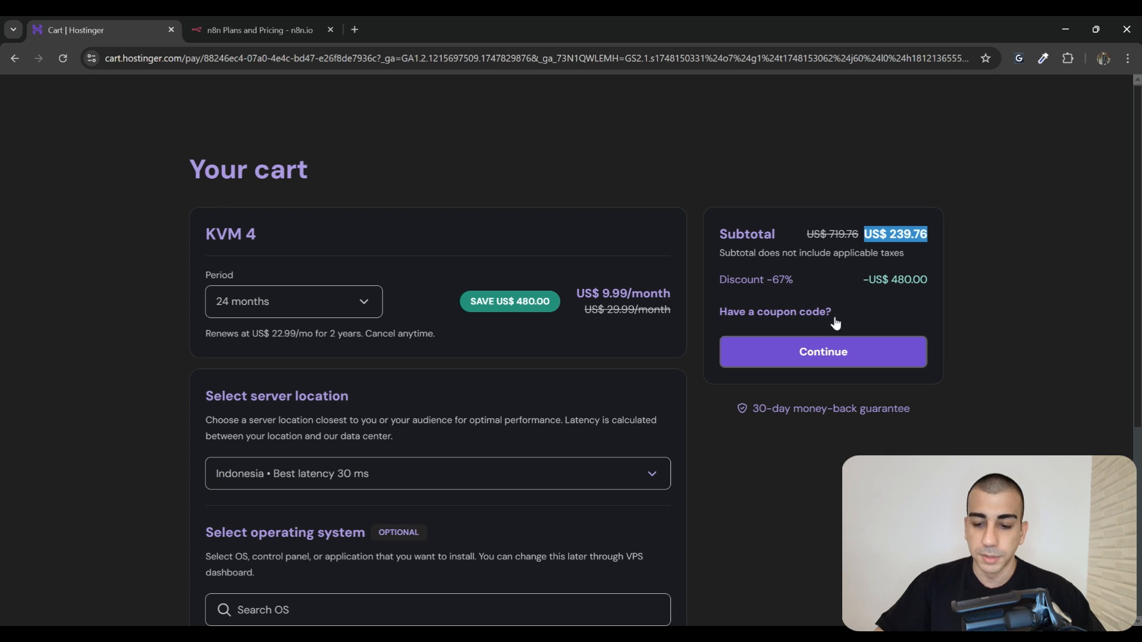
Apply the creator's 10% coupon code, dropping the KVM 4 subtotal to US$ 215.78
{"action": "left_click", "coordinate": [804, 320]}
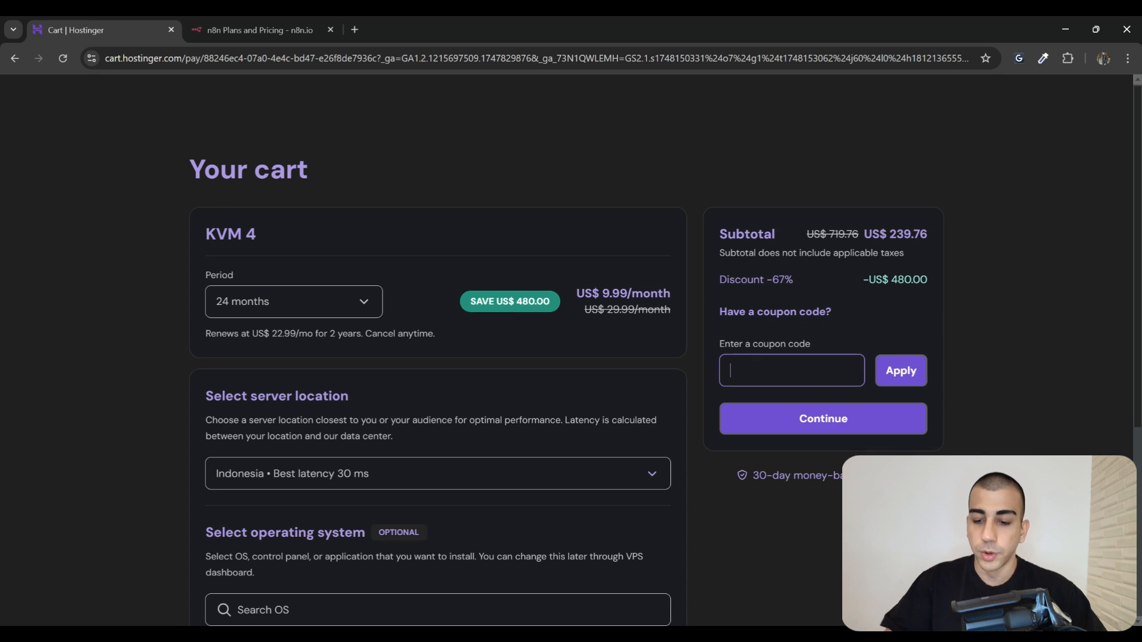
{"action": "key", "text": "Caps_Lock"}
{"action": "type", "text": "MAHMUT10"}
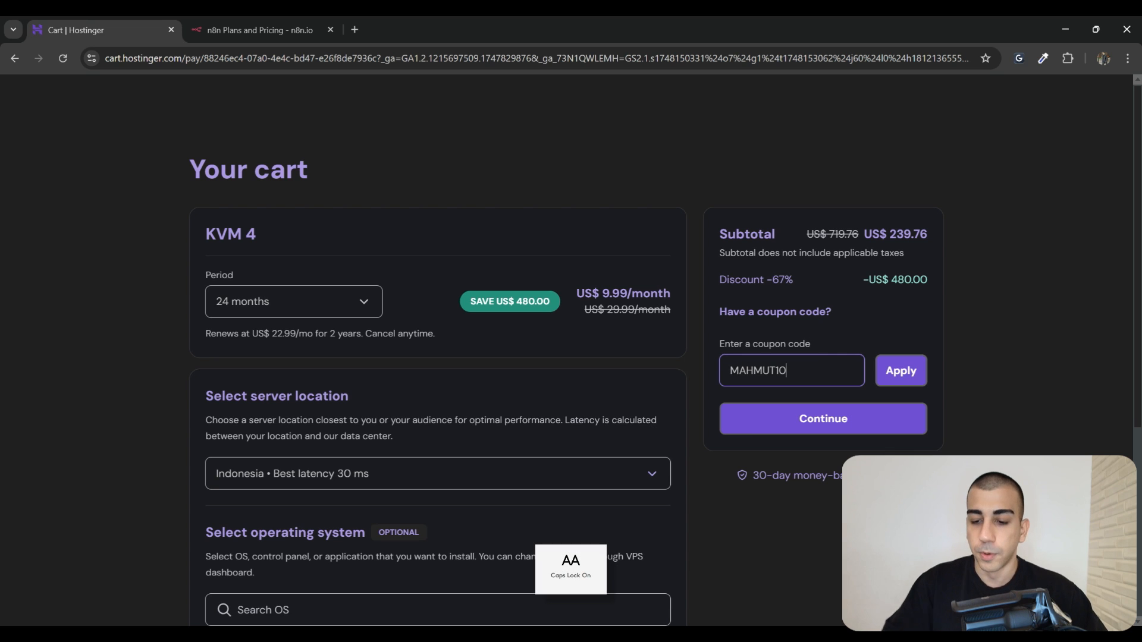
{"action": "left_click", "coordinate": [898, 364]}
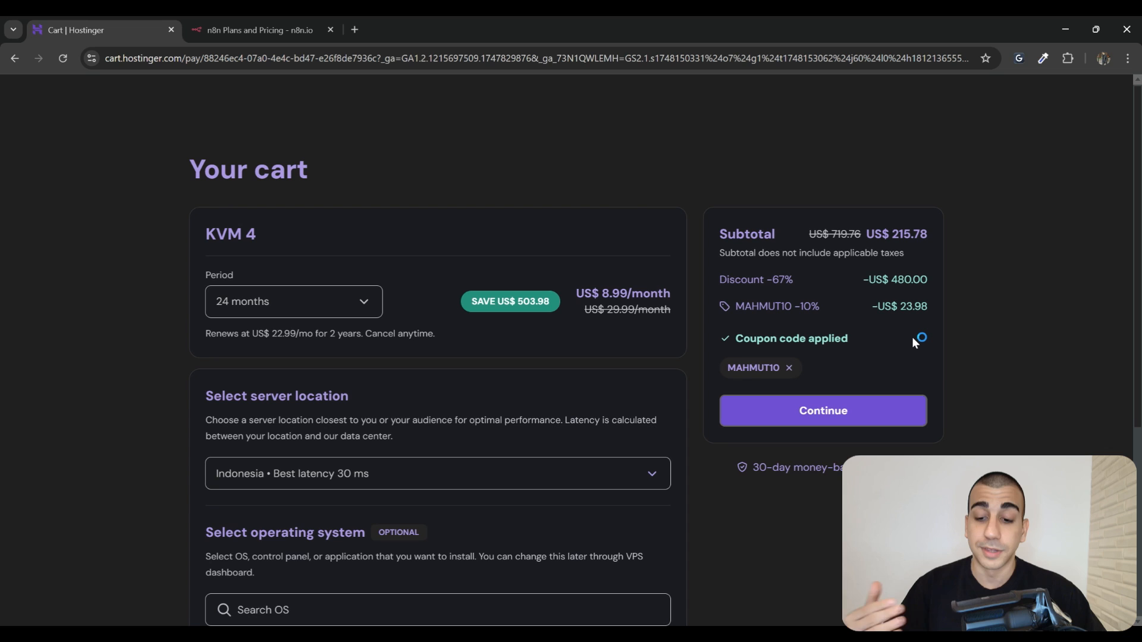
{"action": "left_click_drag", "start_coordinate": [932, 238], "coordinate": [867, 235]}
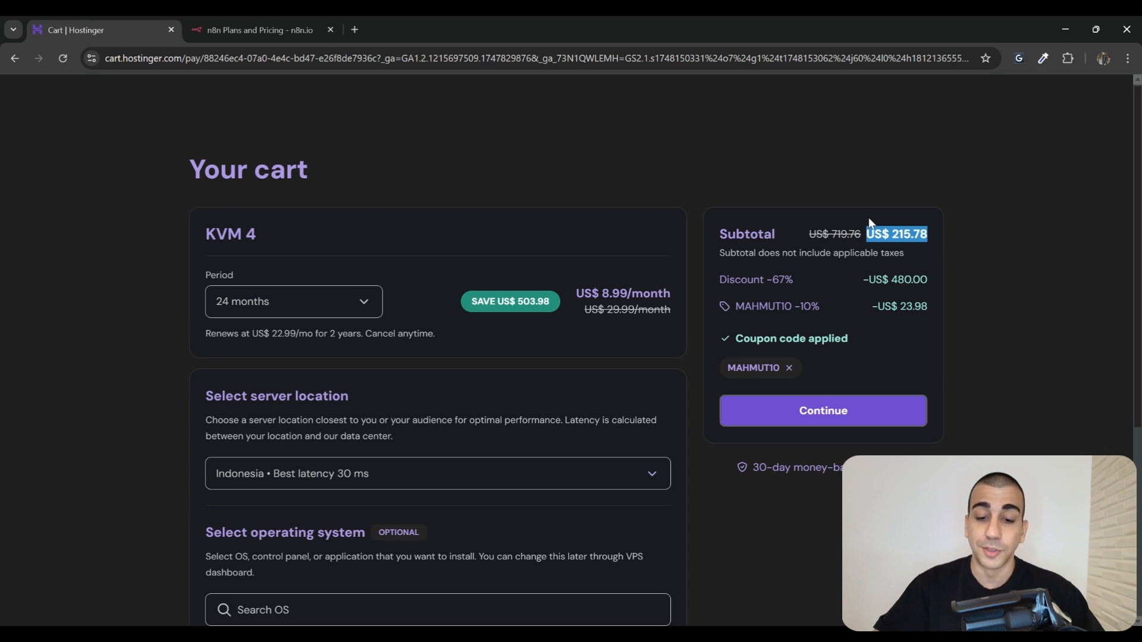
{"action": "left_click_drag", "start_coordinate": [259, 235], "coordinate": [151, 233]}
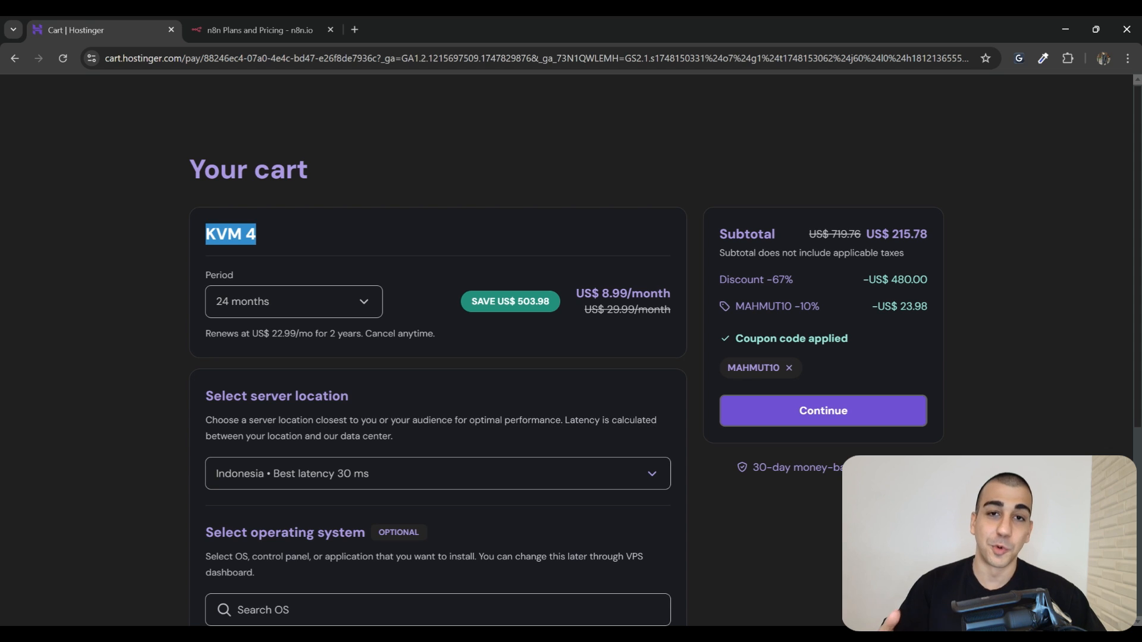
{"action": "left_click", "coordinate": [260, 29]}
Switch n8n pricing to annual billing ($20 Starter, $50 Pro), then return to the Hostinger cart
{"action": "scroll", "coordinate": [480, 295], "scroll_direction": "up", "scroll_amount": 2}
{"action": "scroll", "coordinate": [483, 297], "scroll_direction": "down", "scroll_amount": 2}
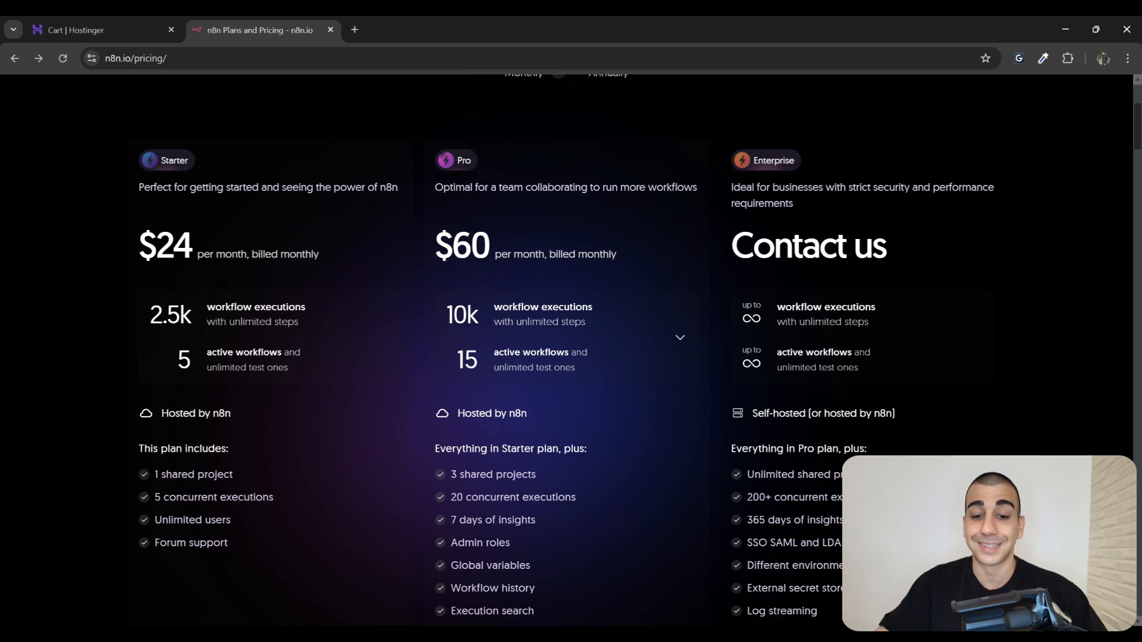
{"action": "left_click_drag", "start_coordinate": [493, 247], "coordinate": [480, 273]}
{"action": "scroll", "coordinate": [564, 297], "scroll_direction": "up", "scroll_amount": 2}
{"action": "left_click", "coordinate": [583, 217]}
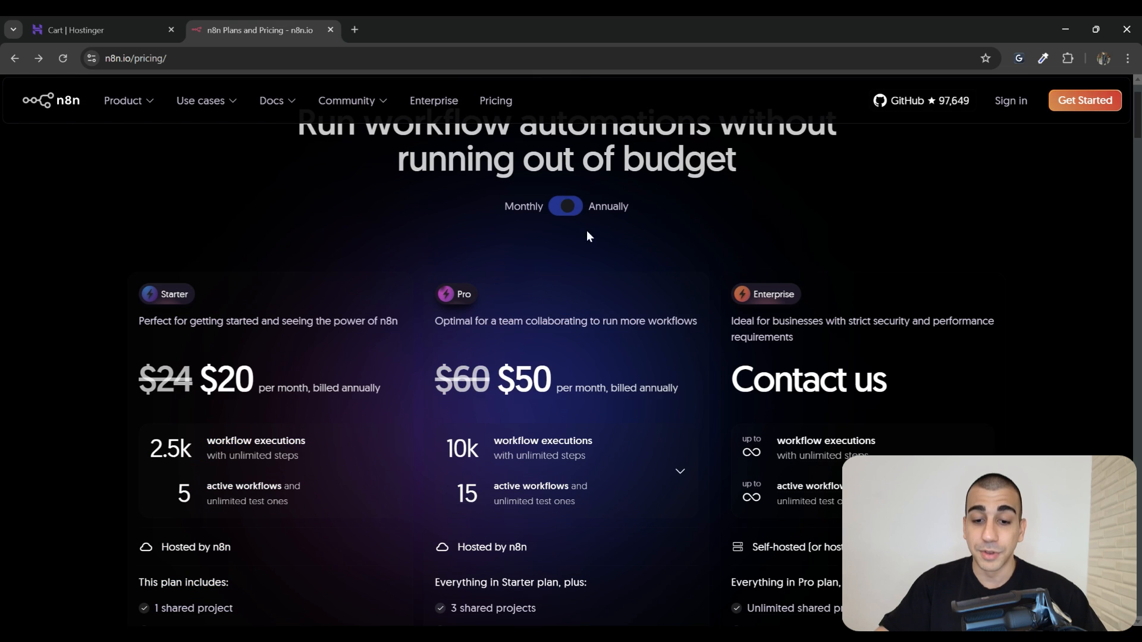
{"action": "scroll", "coordinate": [542, 272], "scroll_direction": "down", "scroll_amount": 1}
{"action": "left_click_drag", "start_coordinate": [497, 316], "coordinate": [558, 299]}
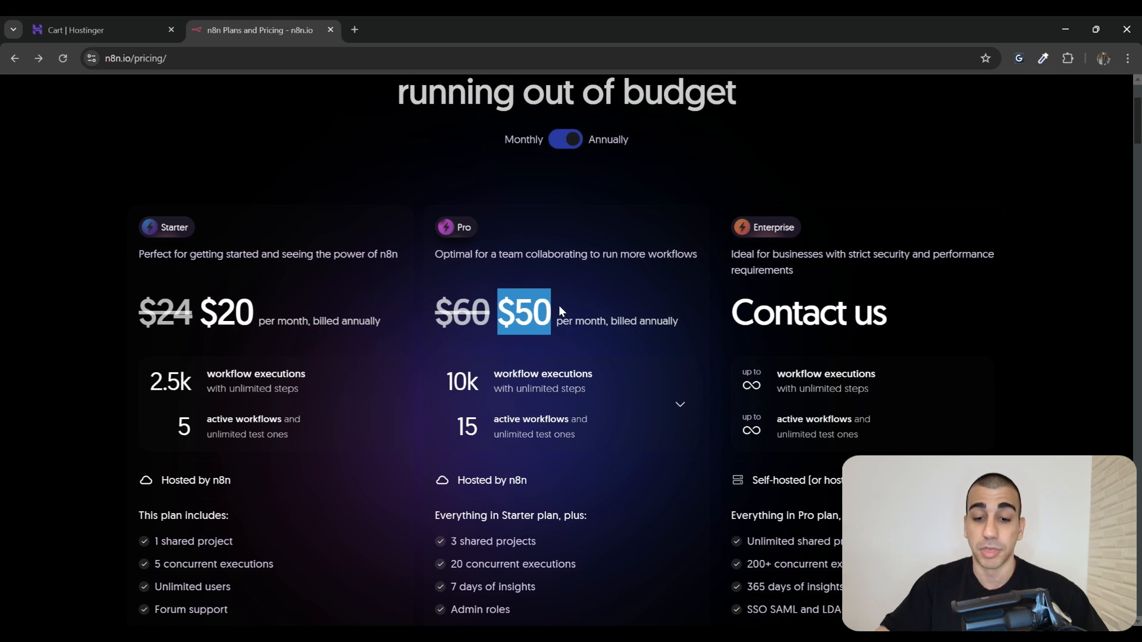
{"action": "scroll", "coordinate": [560, 295], "scroll_direction": "down", "scroll_amount": 1}
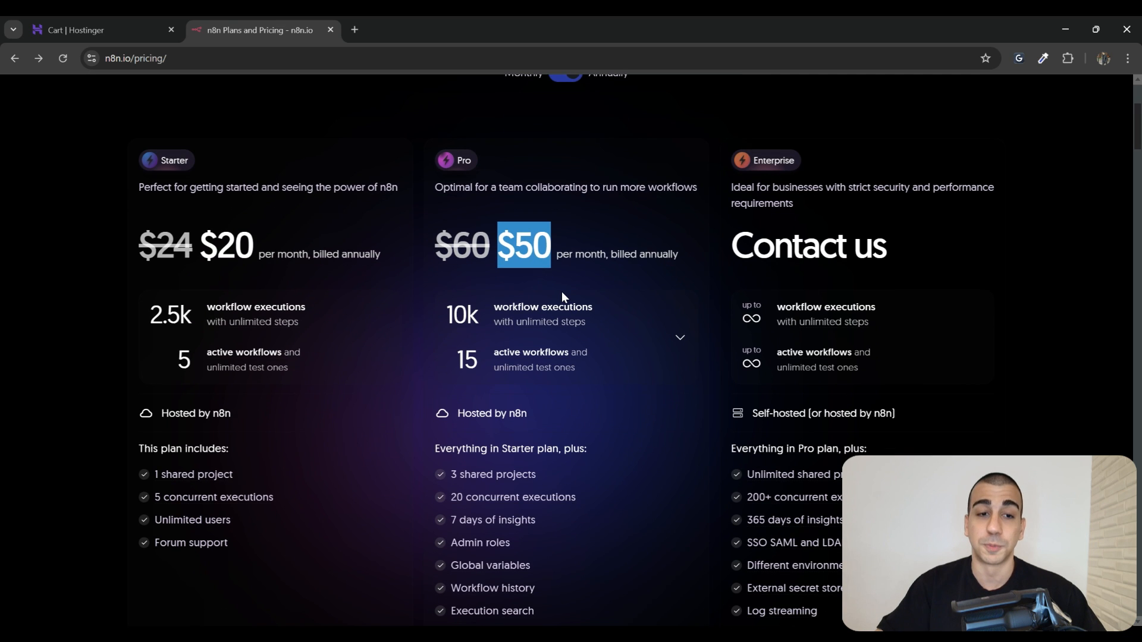
{"action": "left_click", "coordinate": [152, 26]}
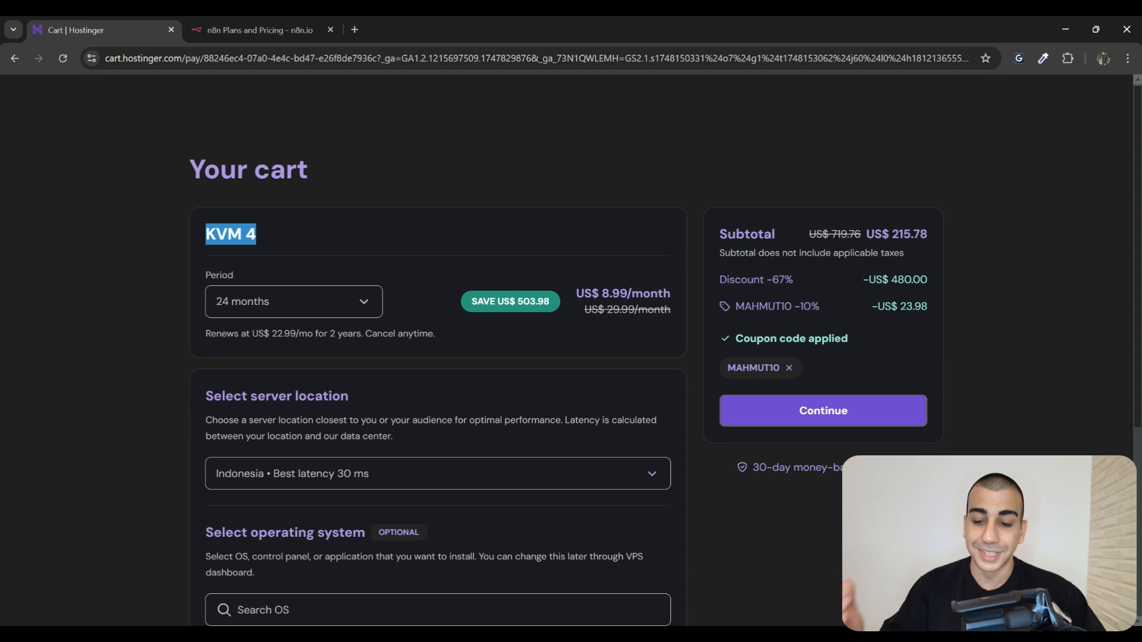
Review the US$ 215.78 subtotal and keep Indonesia as the server location
{"action": "left_click_drag", "start_coordinate": [883, 234], "coordinate": [920, 234]}
{"action": "scroll", "coordinate": [989, 288], "scroll_direction": "down", "scroll_amount": 1}
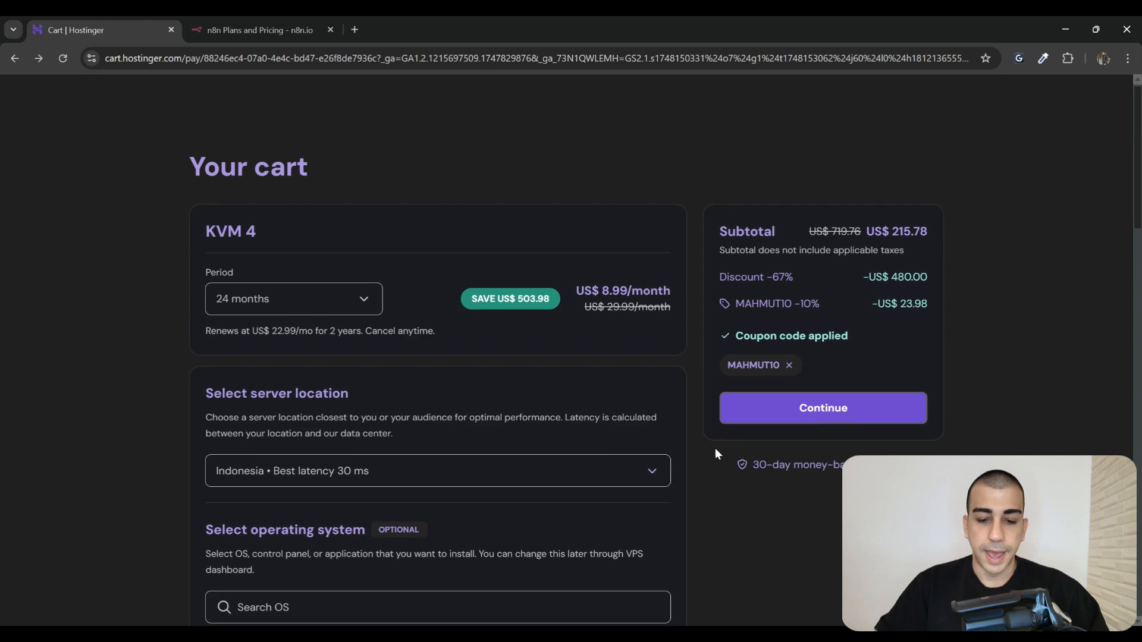
{"action": "scroll", "coordinate": [716, 451], "scroll_direction": "down", "scroll_amount": 2}
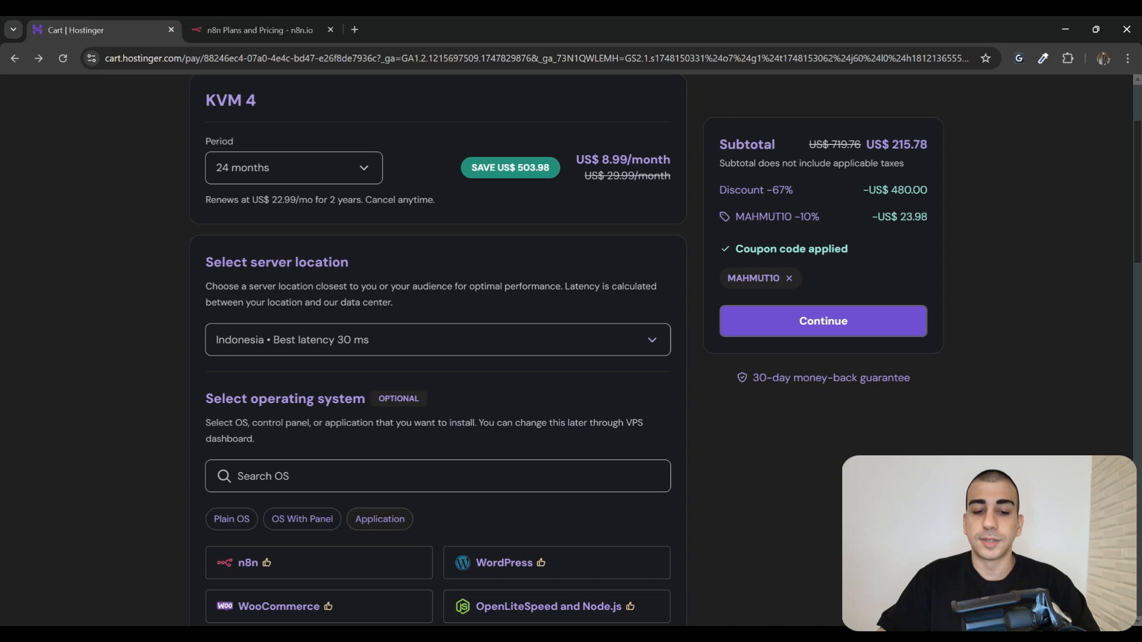
{"action": "left_click", "coordinate": [653, 341]}
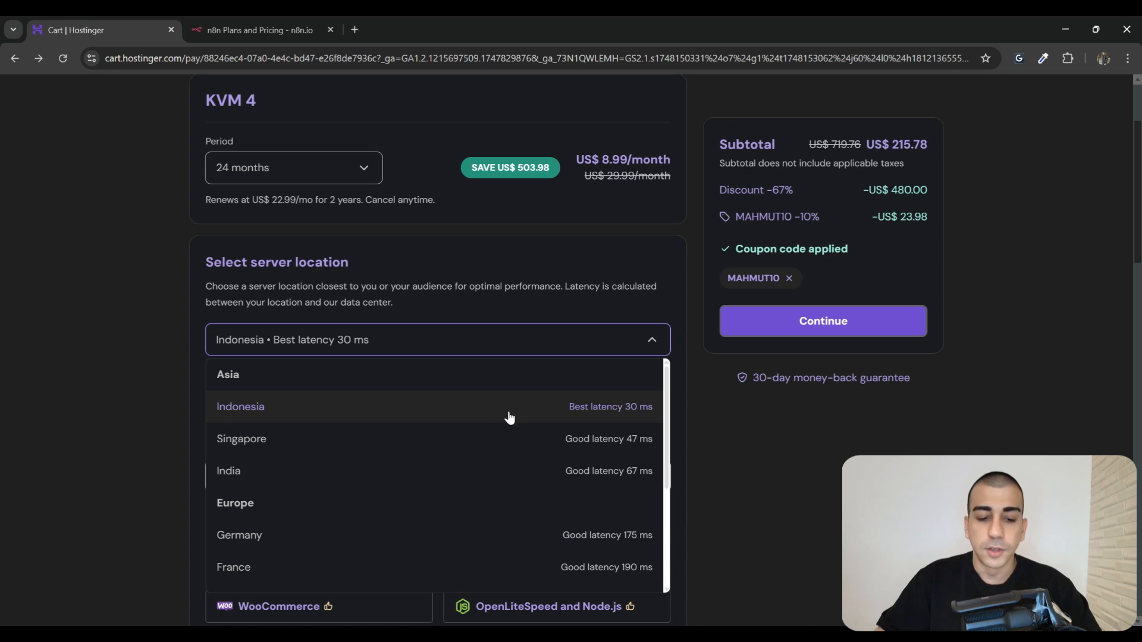
{"action": "left_click", "coordinate": [355, 408]}
Check the Select operating system section and continue to complete the KVM 4 order
{"action": "scroll", "coordinate": [326, 386], "scroll_direction": "down", "scroll_amount": 1}
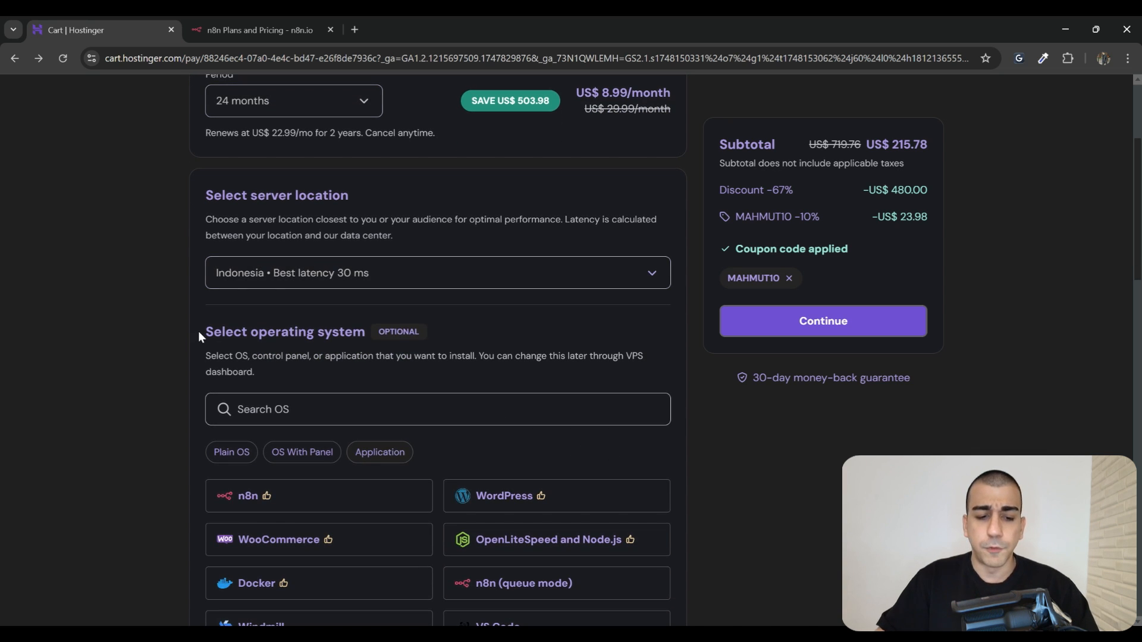
{"action": "left_click_drag", "start_coordinate": [198, 331], "coordinate": [365, 332]}
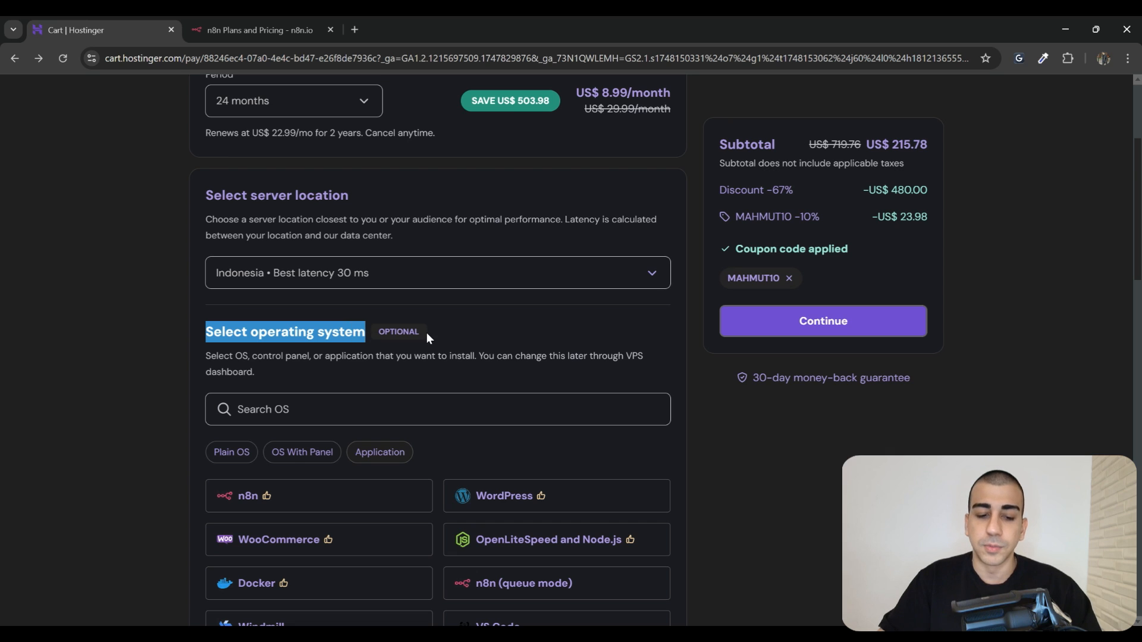
{"action": "scroll", "coordinate": [381, 357], "scroll_direction": "down", "scroll_amount": 2}
{"action": "scroll", "coordinate": [446, 381], "scroll_direction": "up", "scroll_amount": 1}
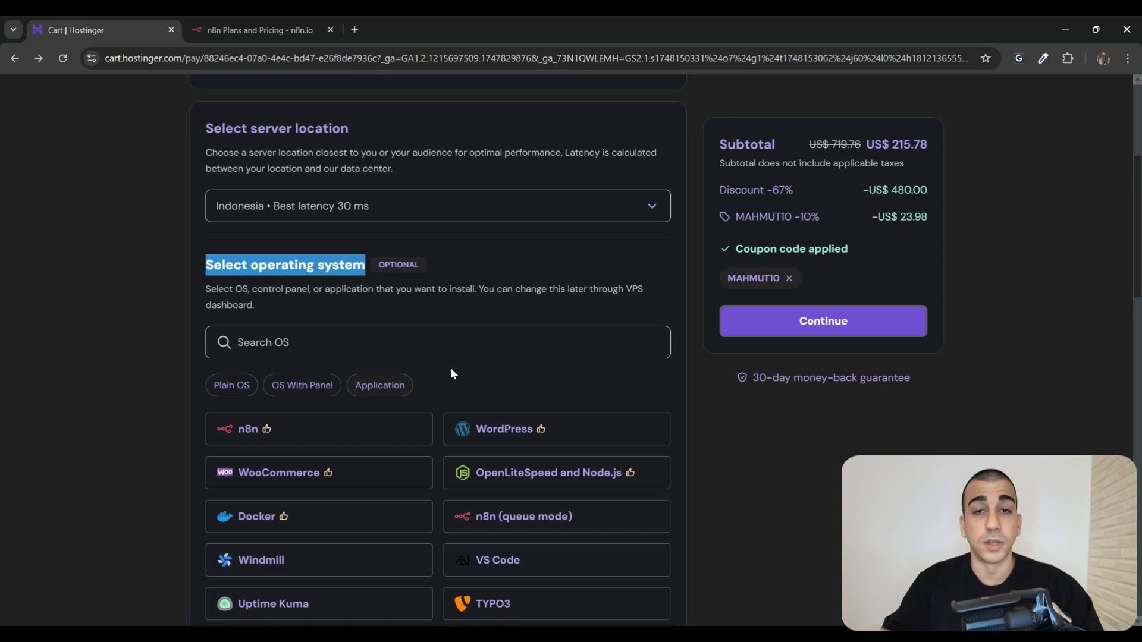
{"action": "scroll", "coordinate": [612, 387], "scroll_direction": "up", "scroll_amount": 2}
{"action": "left_click", "coordinate": [613, 387]}
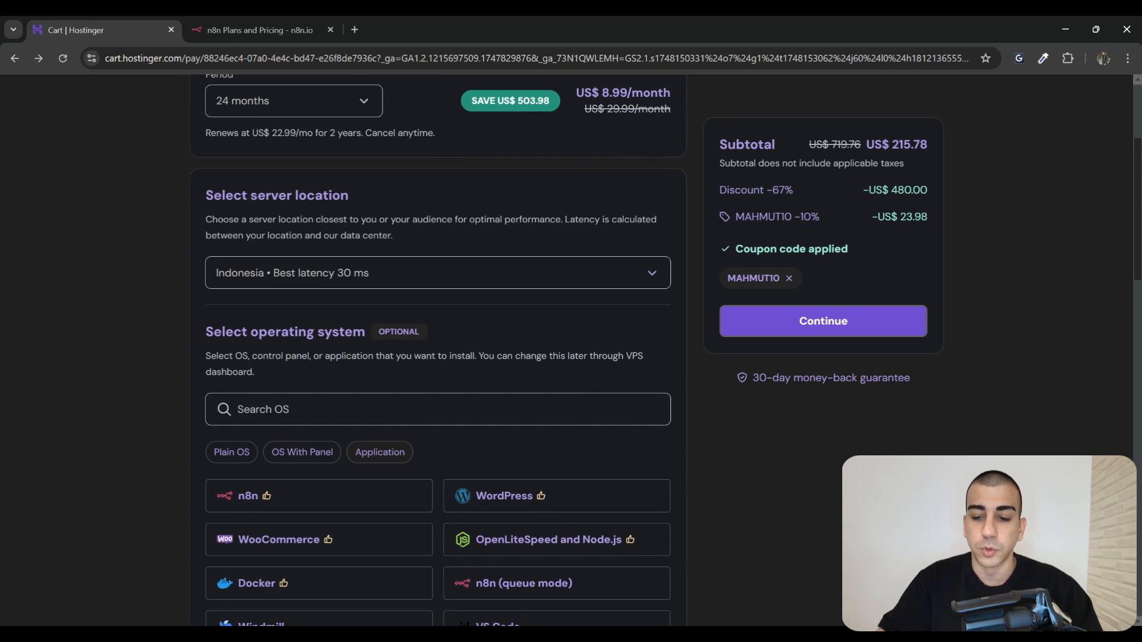
{"action": "scroll", "coordinate": [849, 434], "scroll_direction": "up", "scroll_amount": 1}
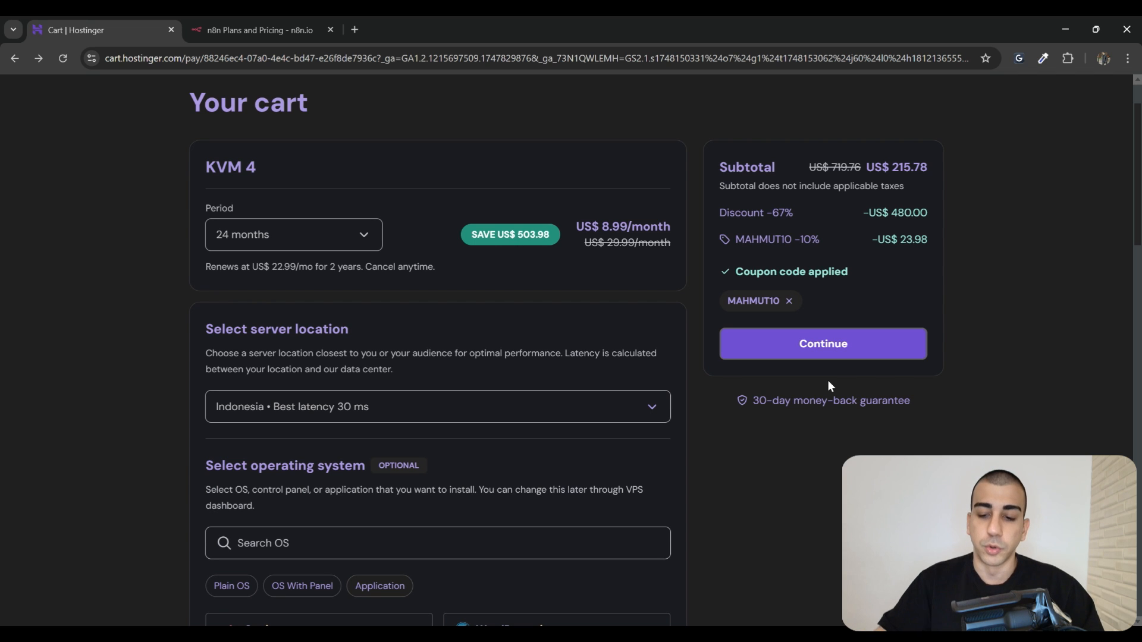
{"action": "left_click", "coordinate": [827, 345]}
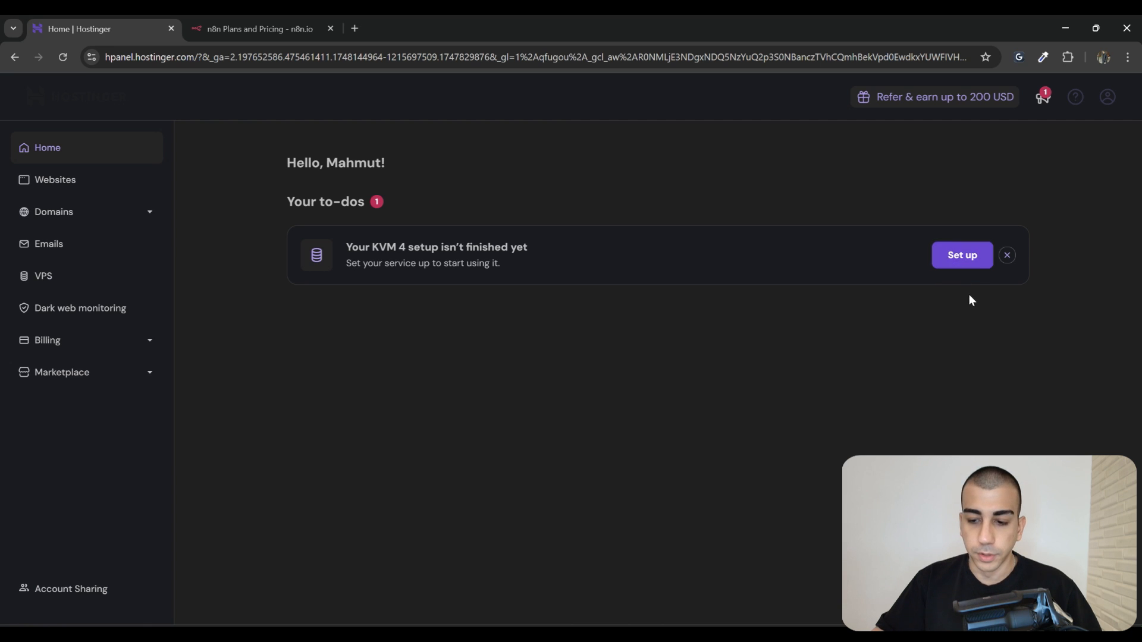
Start the KVM 4 server setup with Indonesia as the VPS location
{"action": "left_click", "coordinate": [969, 269]}
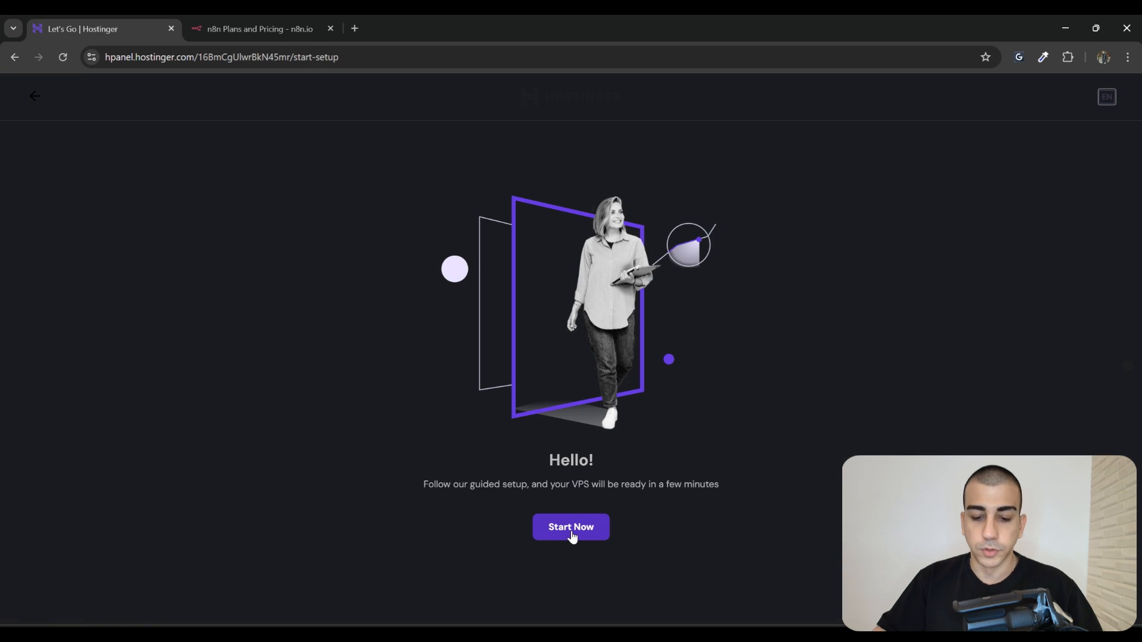
{"action": "left_click", "coordinate": [572, 535]}
{"action": "left_click_drag", "start_coordinate": [225, 256], "coordinate": [506, 269]}
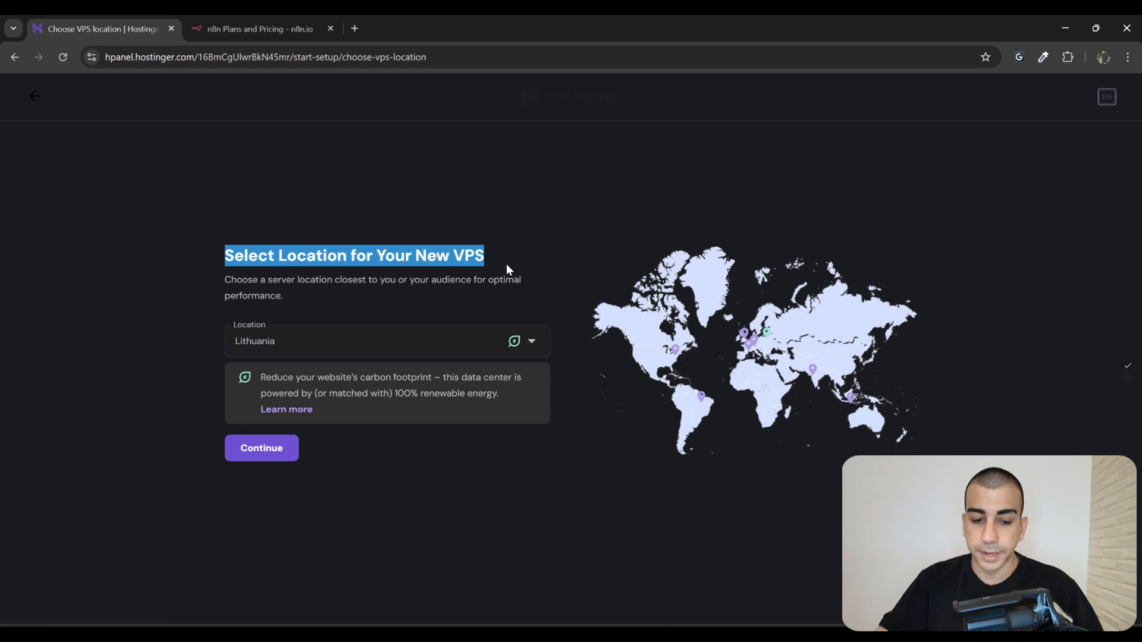
{"action": "left_click", "coordinate": [537, 337]}
{"action": "scroll", "coordinate": [423, 468], "scroll_direction": "down", "scroll_amount": 3}
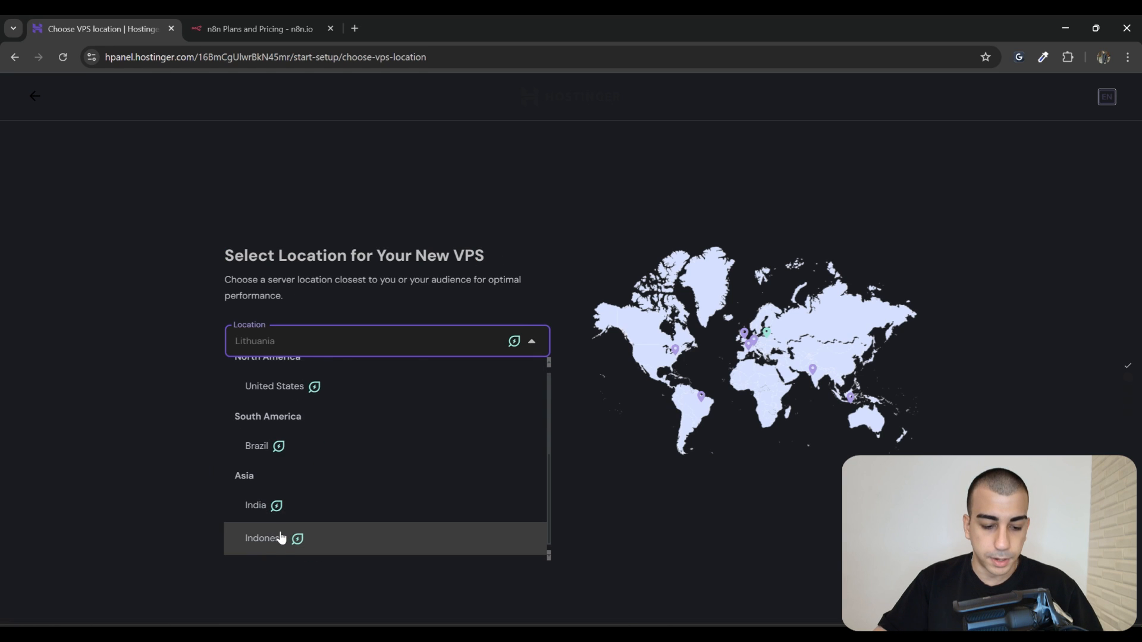
{"action": "left_click", "coordinate": [273, 549]}
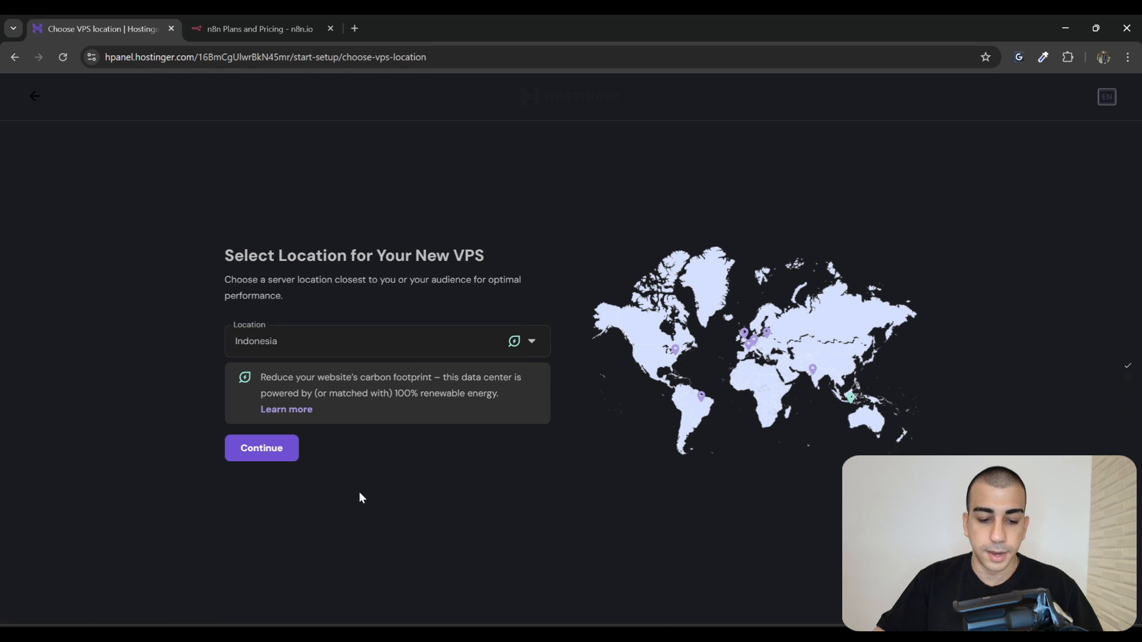
{"action": "left_click", "coordinate": [261, 449]}
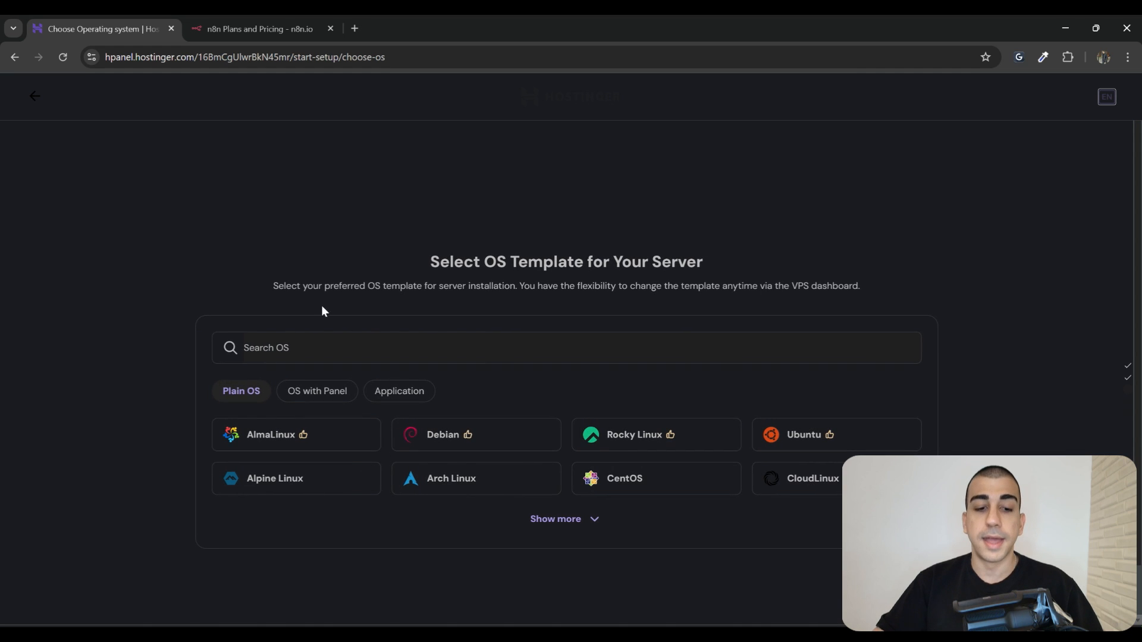
Search the OS templates for n8n and open the n8n template details
{"action": "left_click_drag", "start_coordinate": [440, 262], "coordinate": [868, 286]}
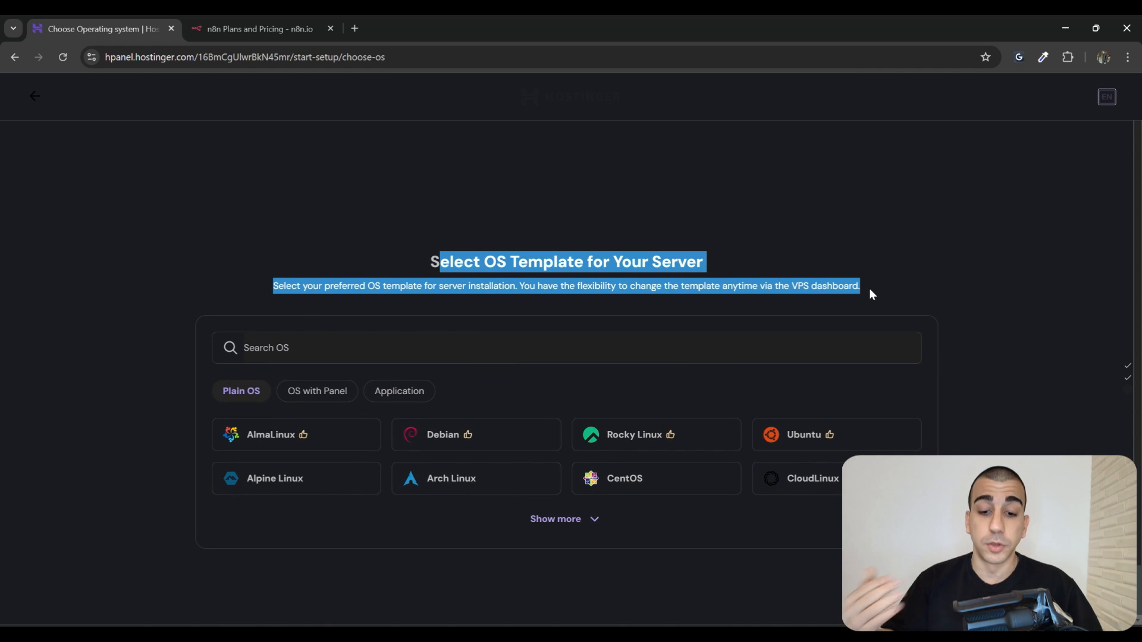
{"action": "left_click", "coordinate": [567, 348]}
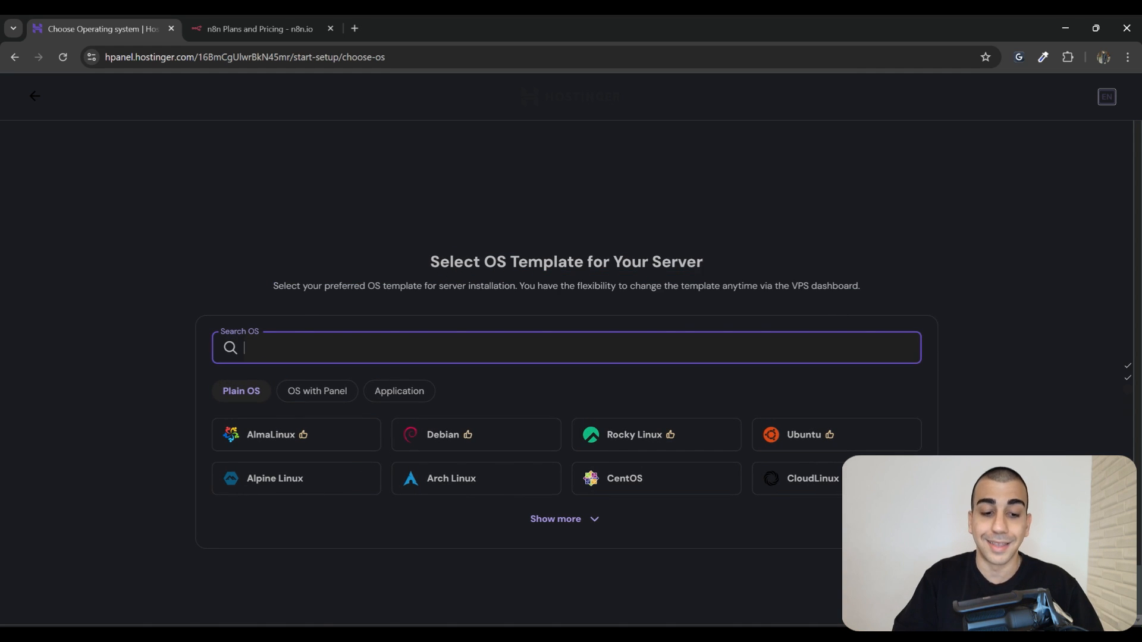
{"action": "type", "text": "n8n"}
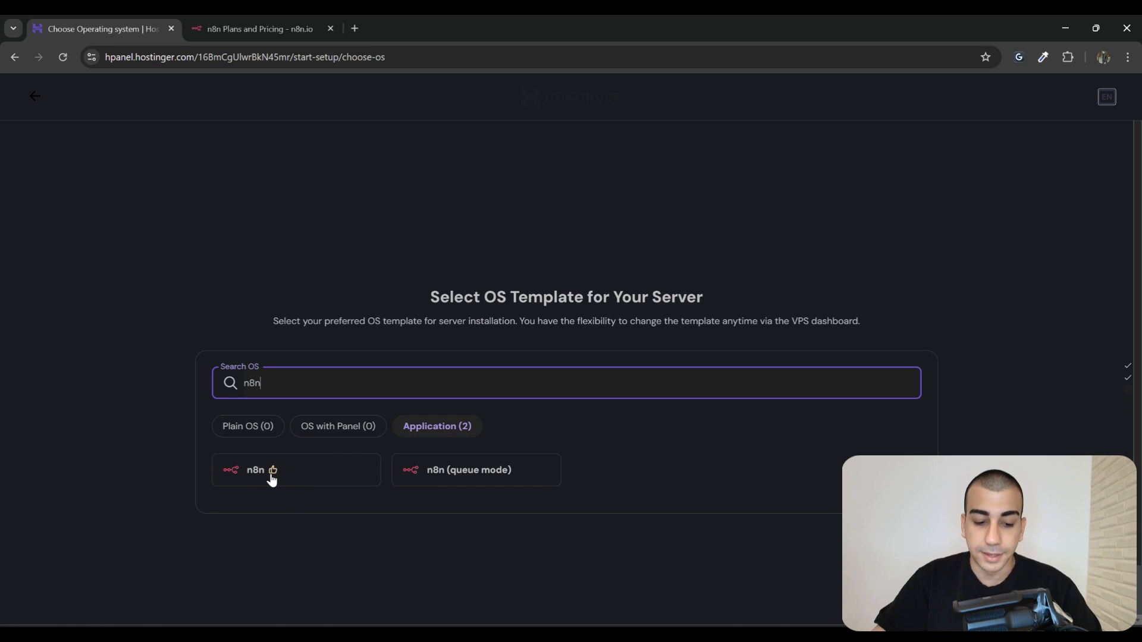
{"action": "left_click", "coordinate": [276, 478]}
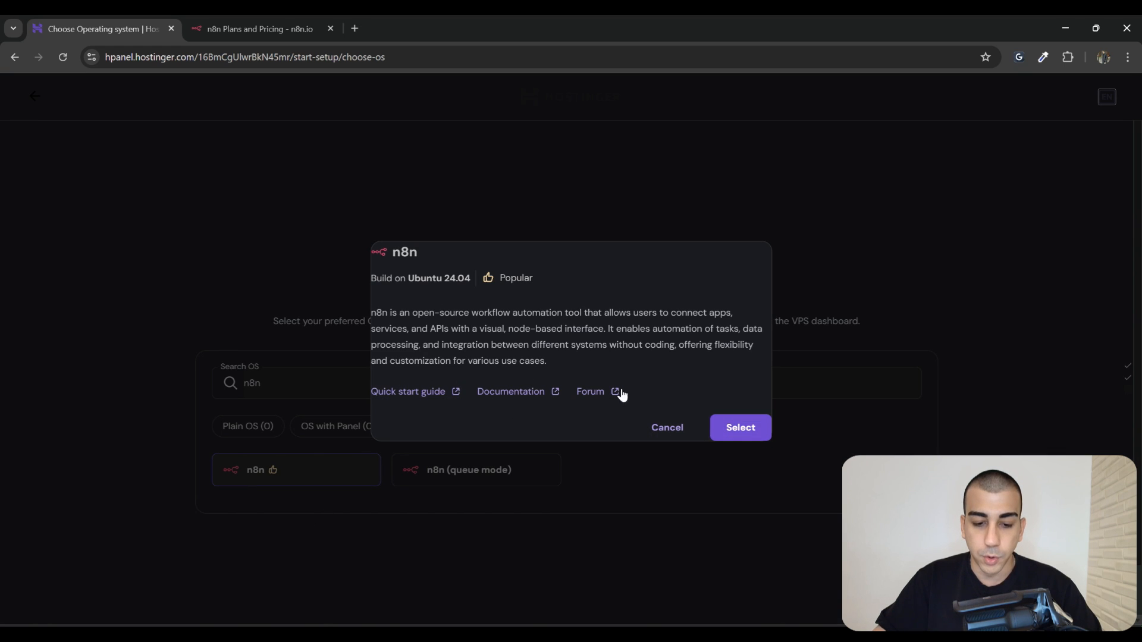
Choose the n8n template and accept the offered malware scanner
{"action": "left_click", "coordinate": [738, 439]}
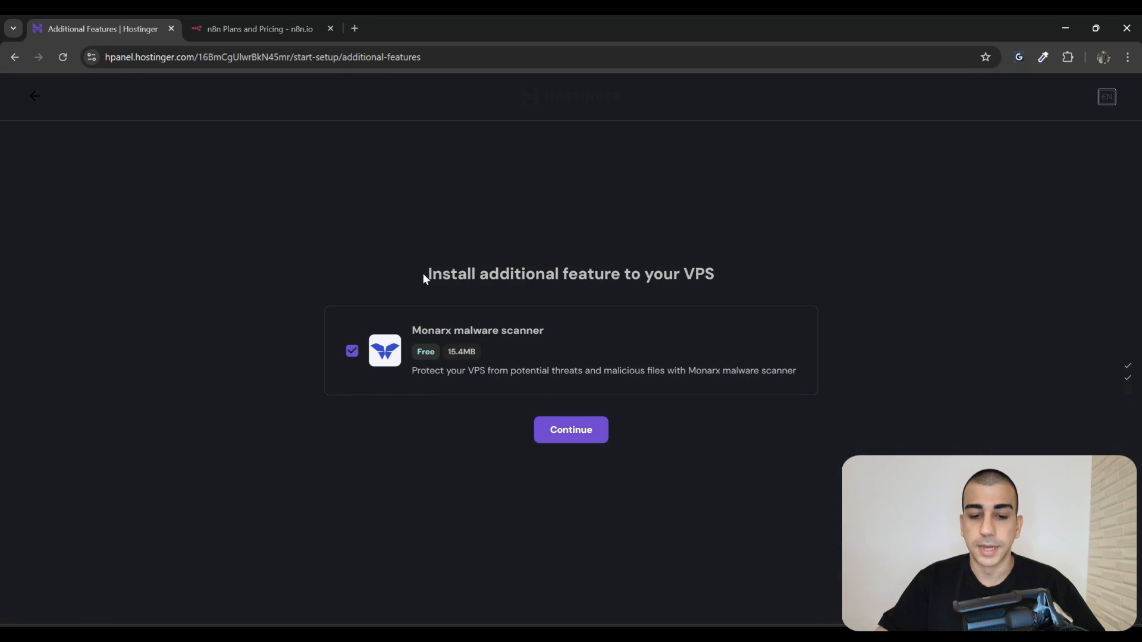
{"action": "left_click_drag", "start_coordinate": [425, 274], "coordinate": [767, 286]}
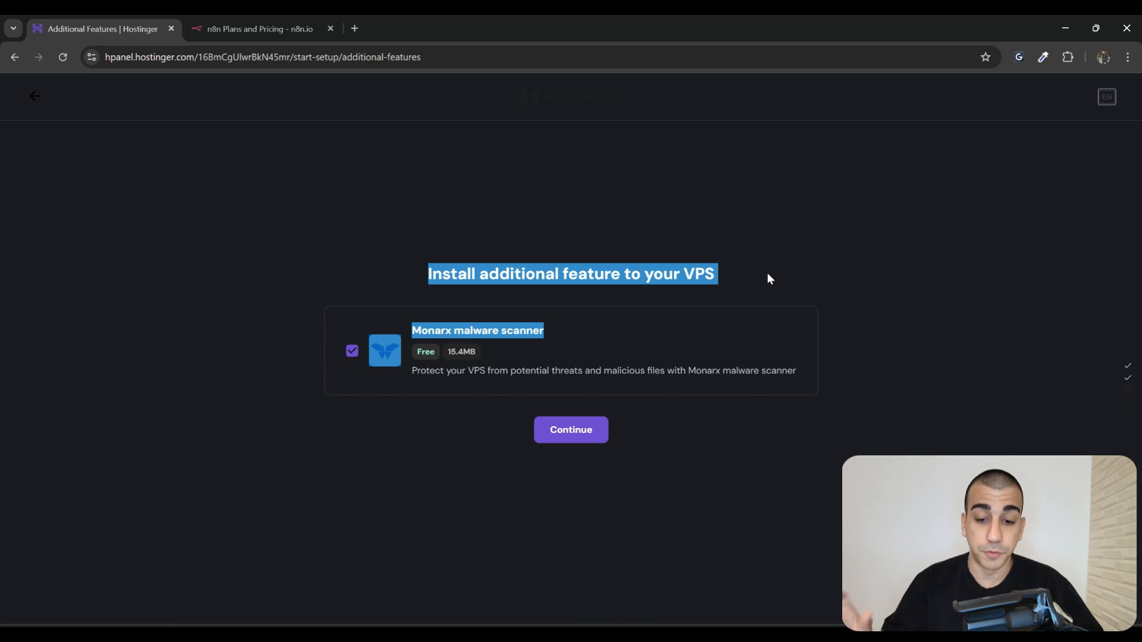
{"action": "left_click", "coordinate": [767, 276]}
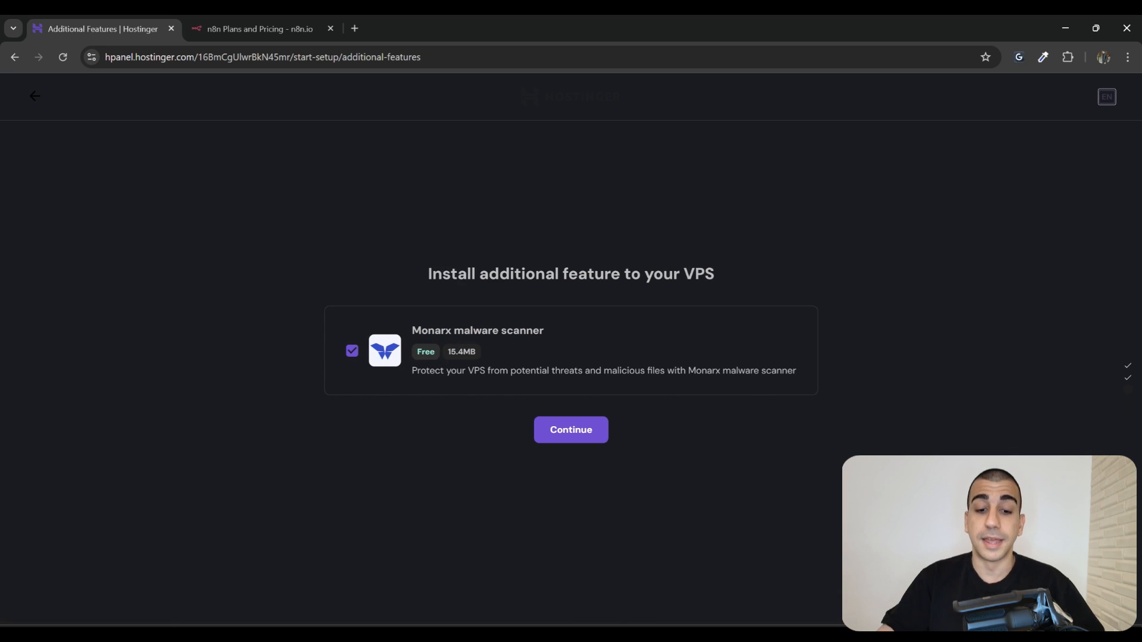
{"action": "left_click", "coordinate": [570, 437]}
Enter a root password, keep hostname srv837772.hstgr.cloud, skip the SSH key, and continue
{"action": "left_click", "coordinate": [423, 298]}
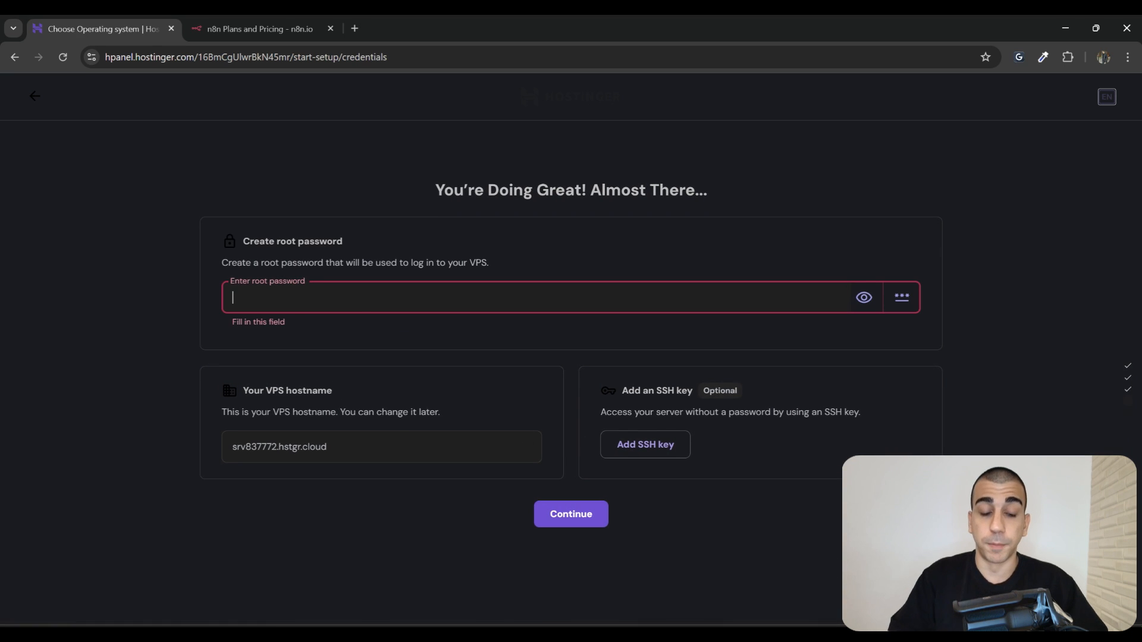
{"action": "type", "text": "************"}
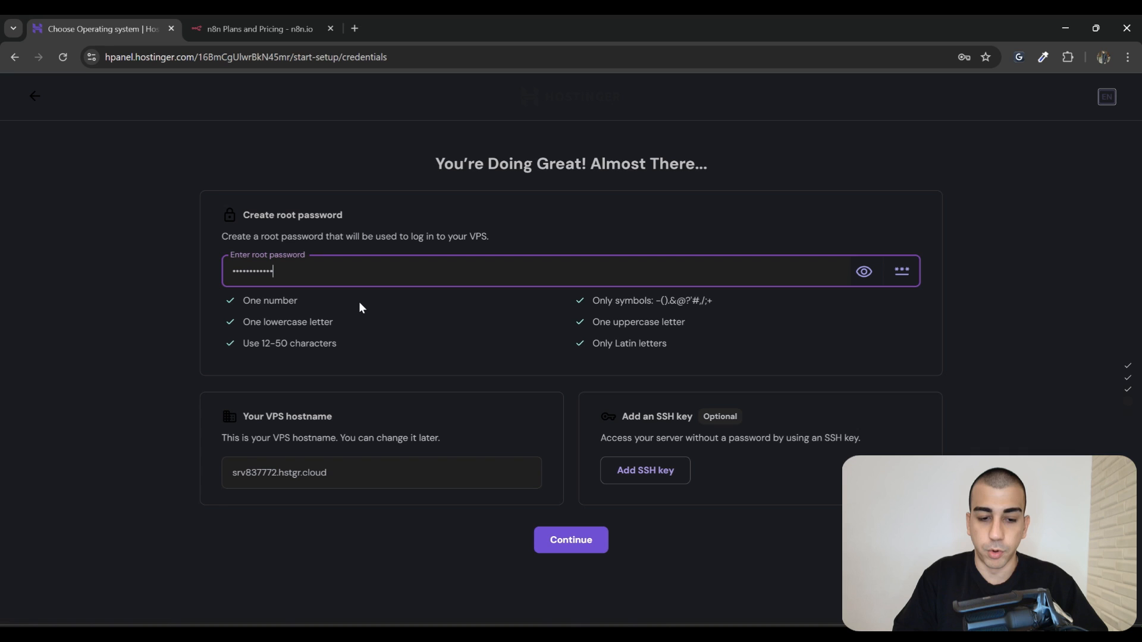
{"action": "left_click", "coordinate": [381, 319]}
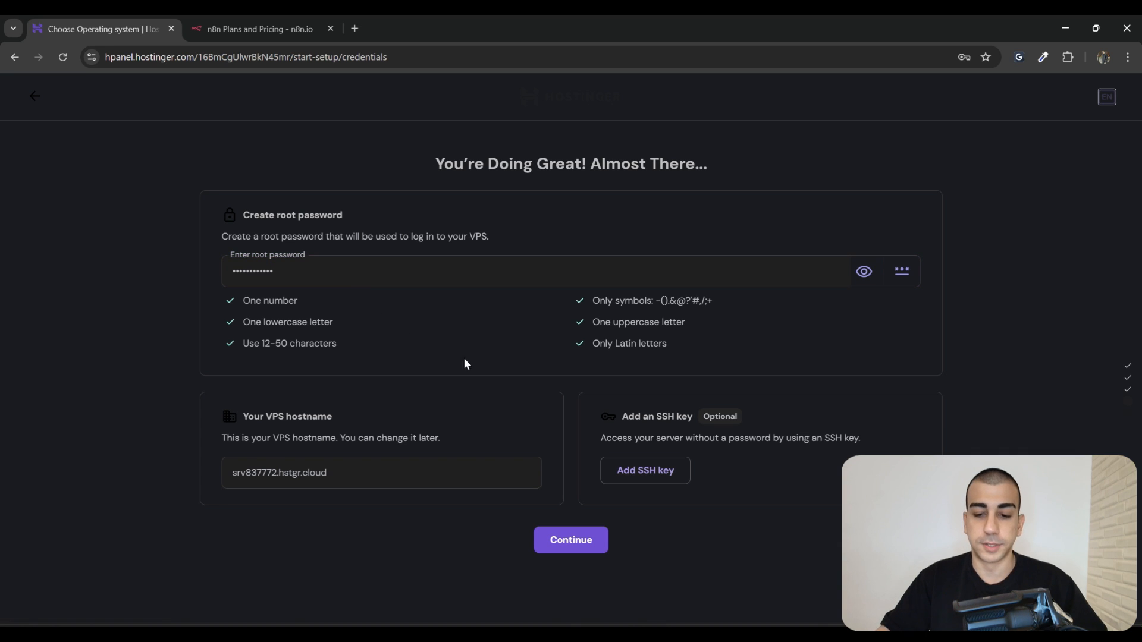
{"action": "left_click_drag", "start_coordinate": [354, 419], "coordinate": [241, 415]}
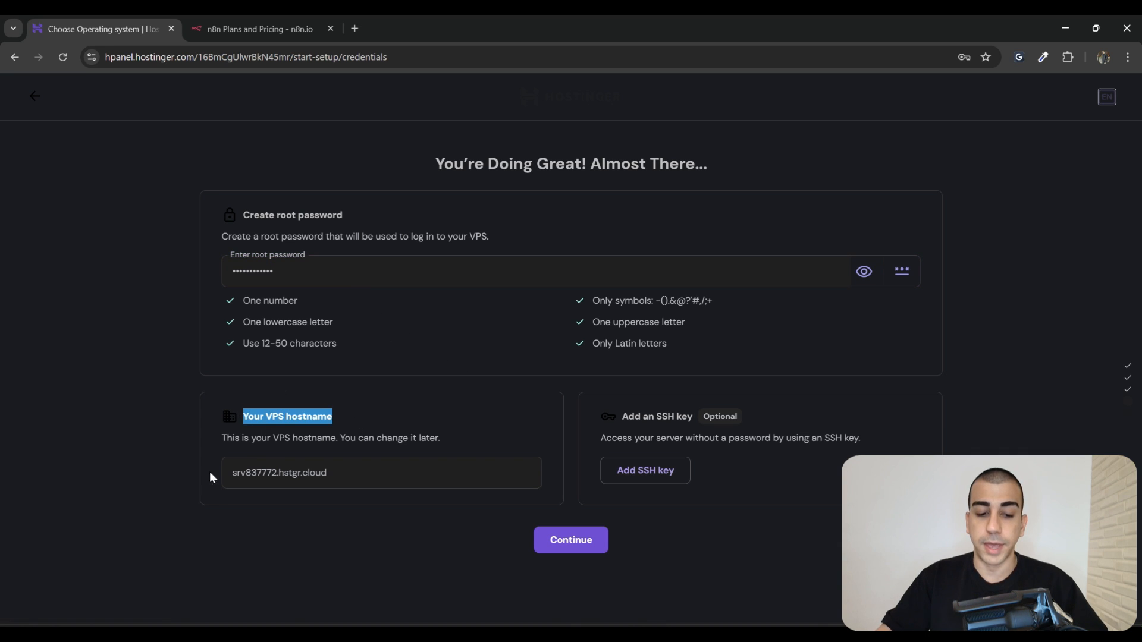
{"action": "left_click_drag", "start_coordinate": [230, 473], "coordinate": [379, 476]}
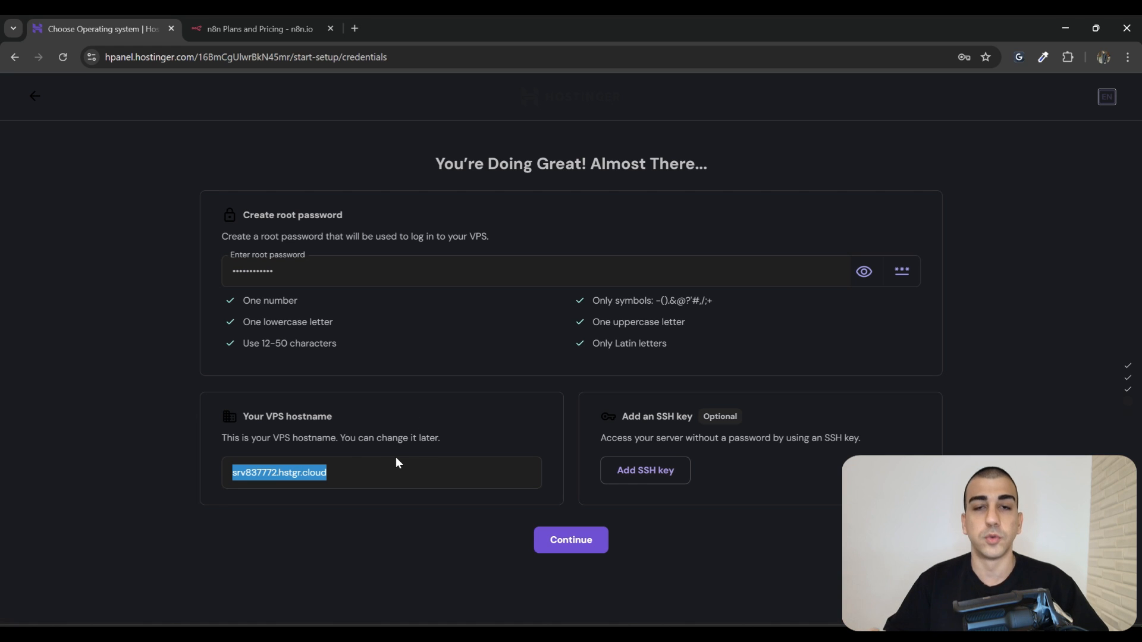
{"action": "left_click", "coordinate": [412, 470]}
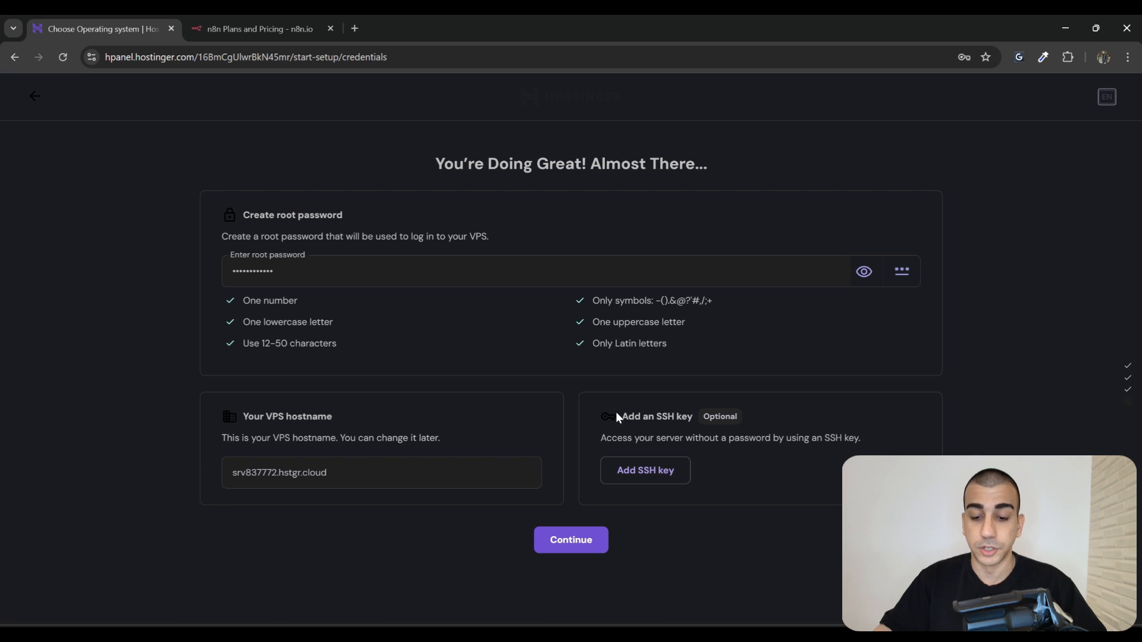
{"action": "left_click_drag", "start_coordinate": [618, 414], "coordinate": [703, 418]}
{"action": "left_click", "coordinate": [737, 486]}
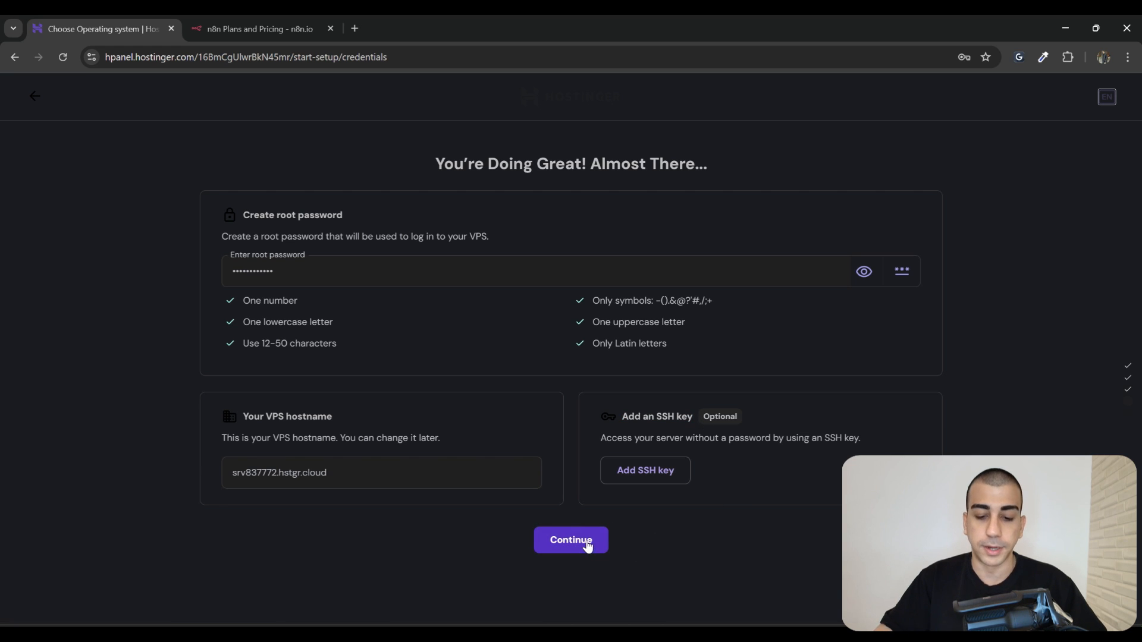
{"action": "left_click", "coordinate": [582, 543]}
Decline Chrome's password save, finish setup, and review the VPS dashboard and SSH login command
{"action": "left_click", "coordinate": [963, 259]}
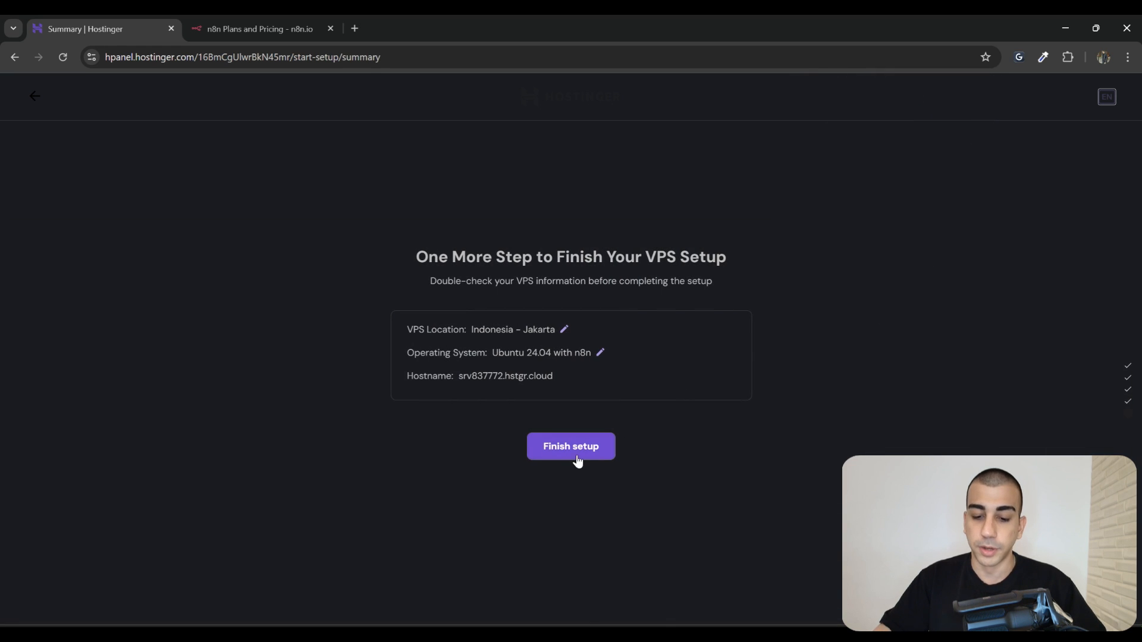
{"action": "left_click", "coordinate": [591, 454]}
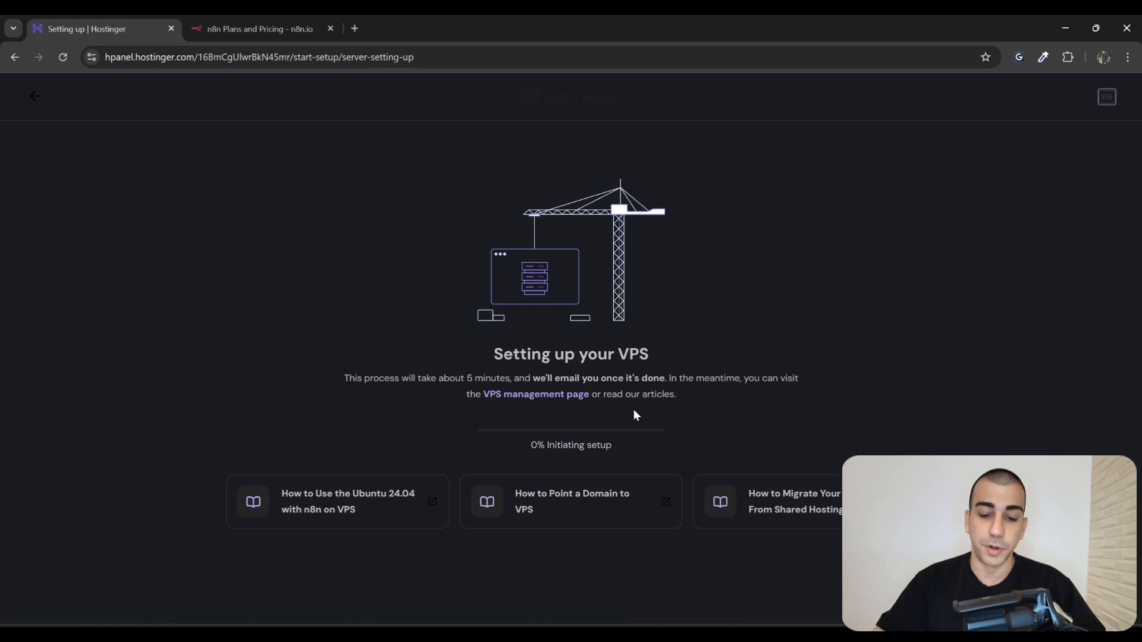
{"action": "left_click_drag", "start_coordinate": [533, 453], "coordinate": [619, 454]}
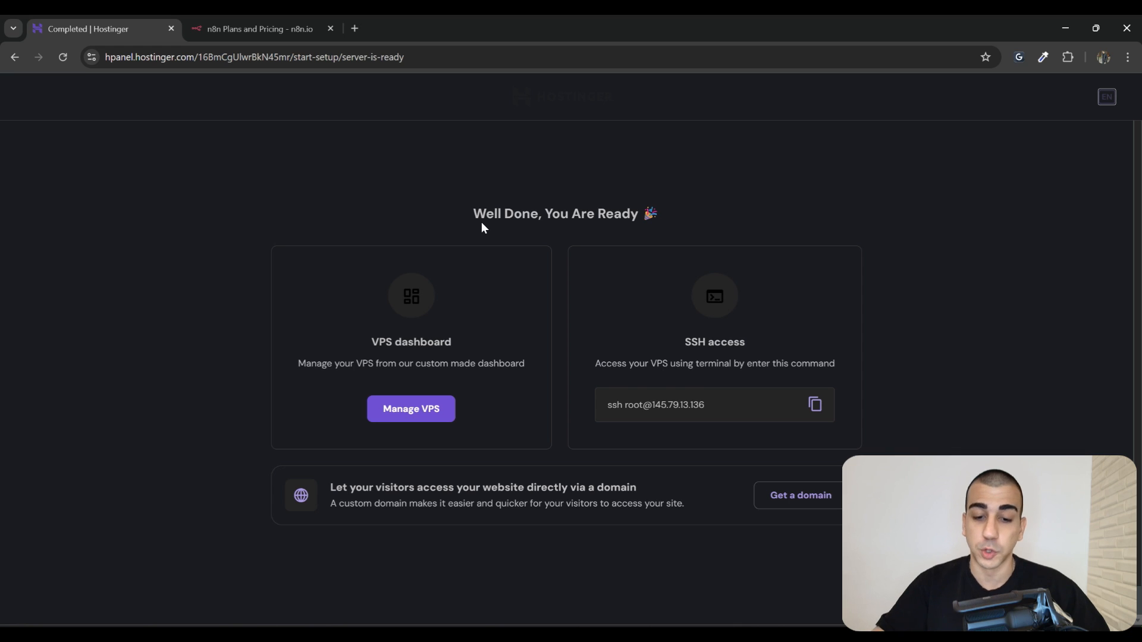
{"action": "left_click_drag", "start_coordinate": [472, 344], "coordinate": [392, 333]}
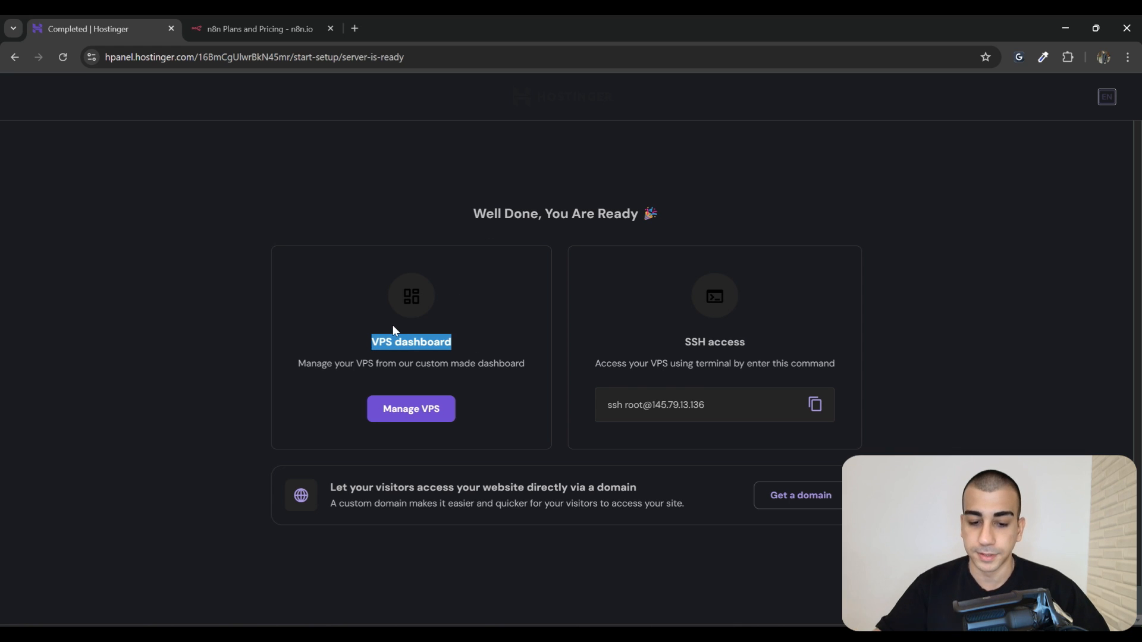
{"action": "left_click_drag", "start_coordinate": [654, 333], "coordinate": [814, 356]}
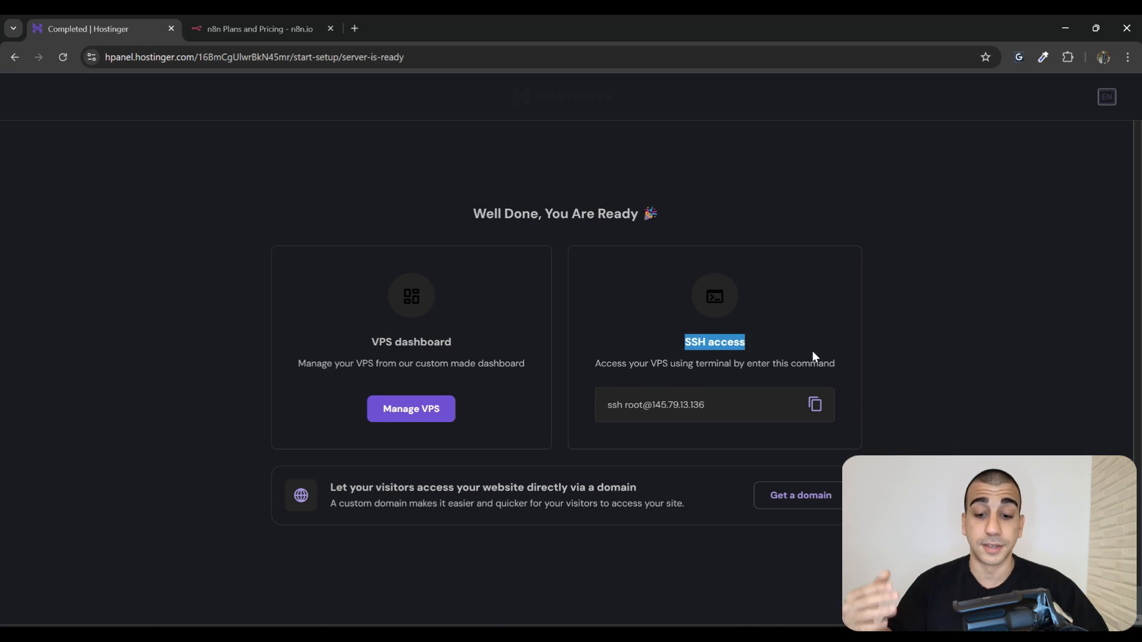
{"action": "left_click_drag", "start_coordinate": [766, 407], "coordinate": [601, 411]}
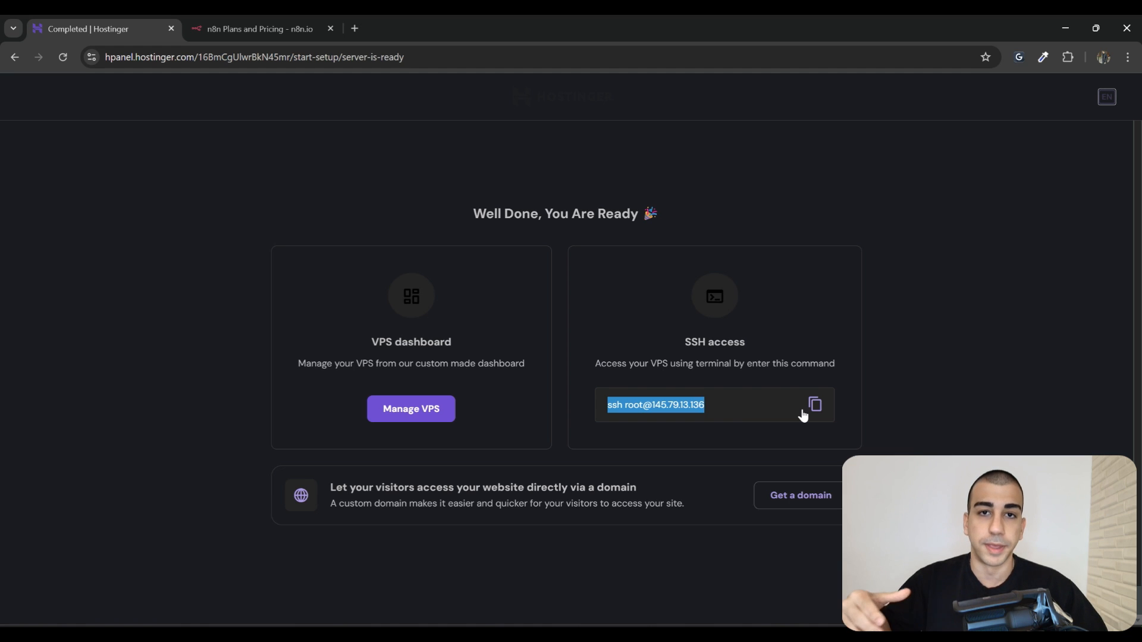
{"action": "left_click", "coordinate": [727, 443]}
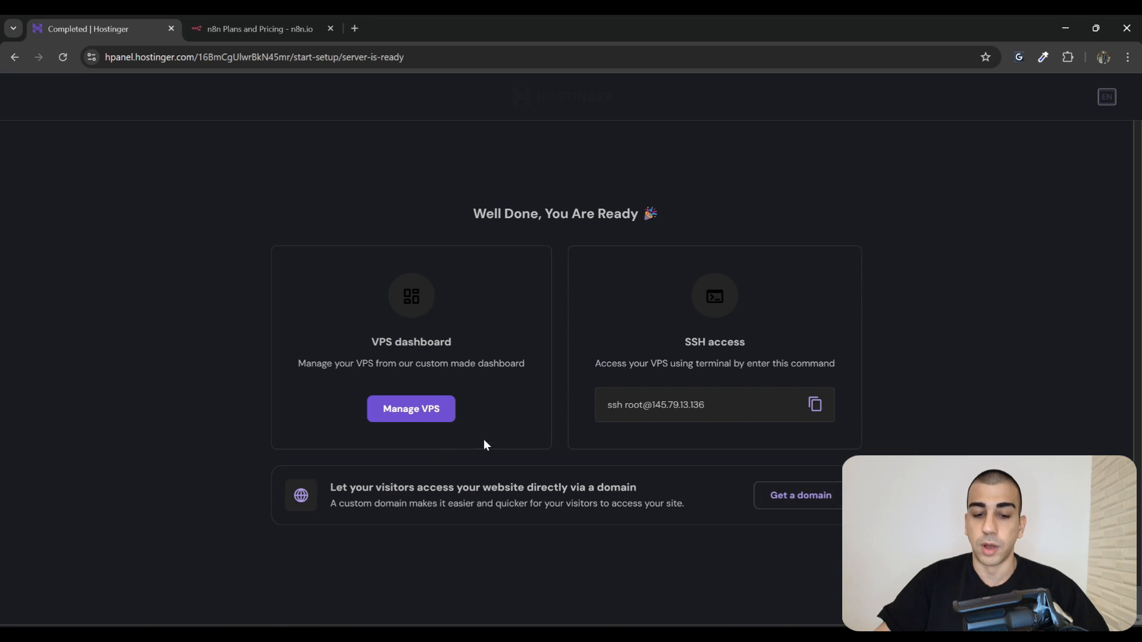
Open Manage VPS, skip the survey, and launch the n8n app in a new tab
{"action": "left_click", "coordinate": [411, 409]}
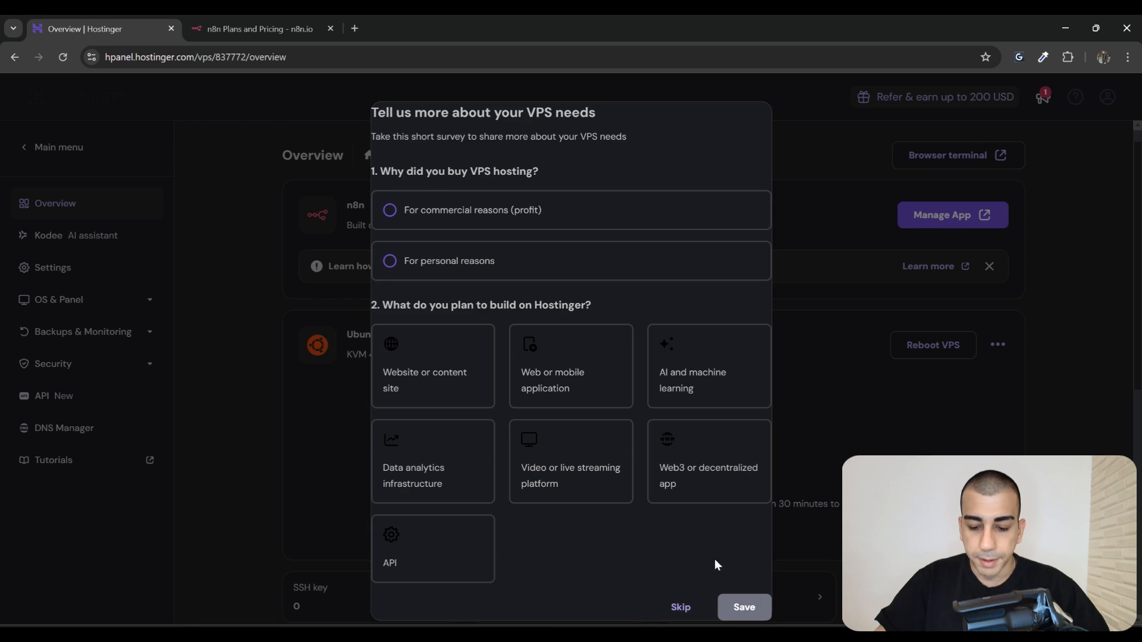
{"action": "left_click", "coordinate": [676, 607]}
{"action": "left_click_drag", "start_coordinate": [262, 156], "coordinate": [1046, 340]}
{"action": "left_click", "coordinate": [1045, 340]}
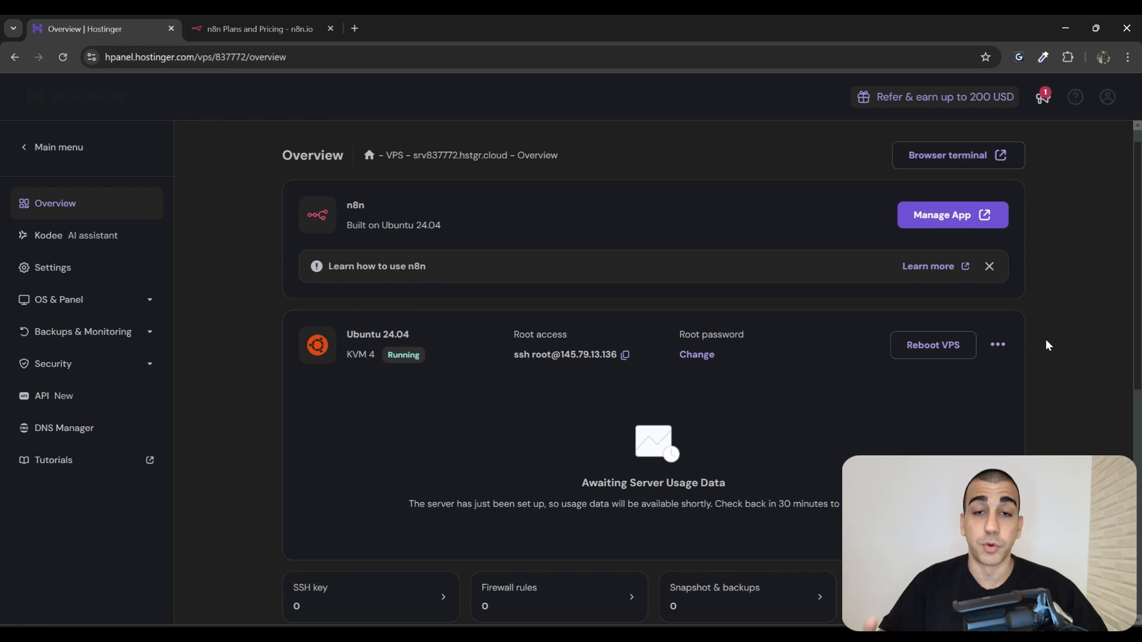
{"action": "left_click", "coordinate": [945, 223]}
{"action": "left_click", "coordinate": [123, 57]}
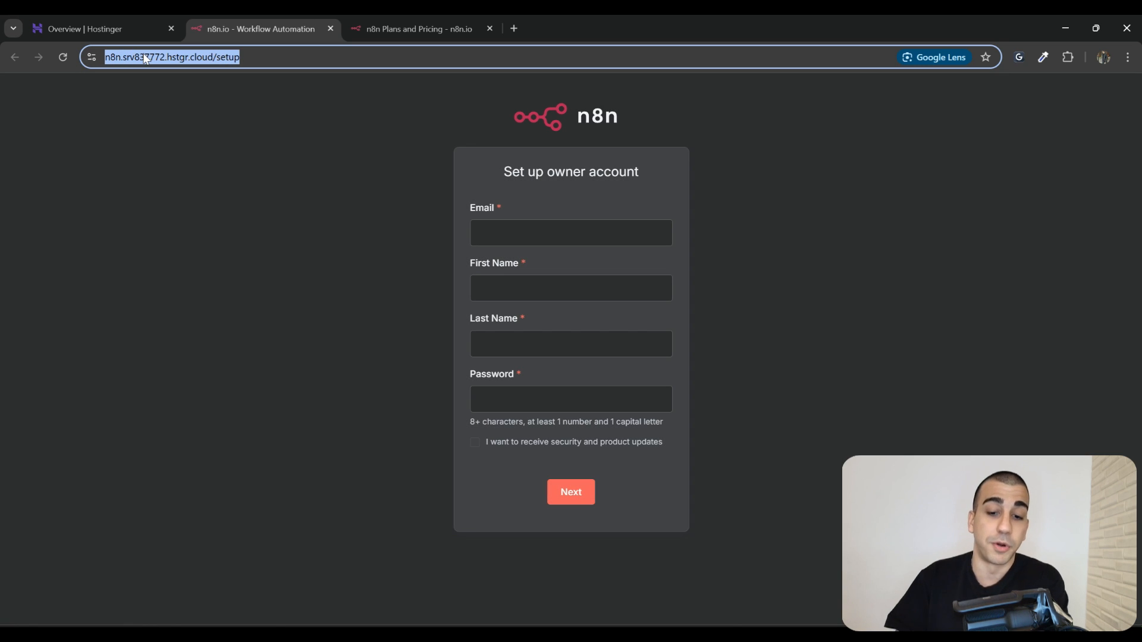
Create the n8n owner account with the owner's e-mail, first and last name, and a password
{"action": "left_click", "coordinate": [553, 233]}
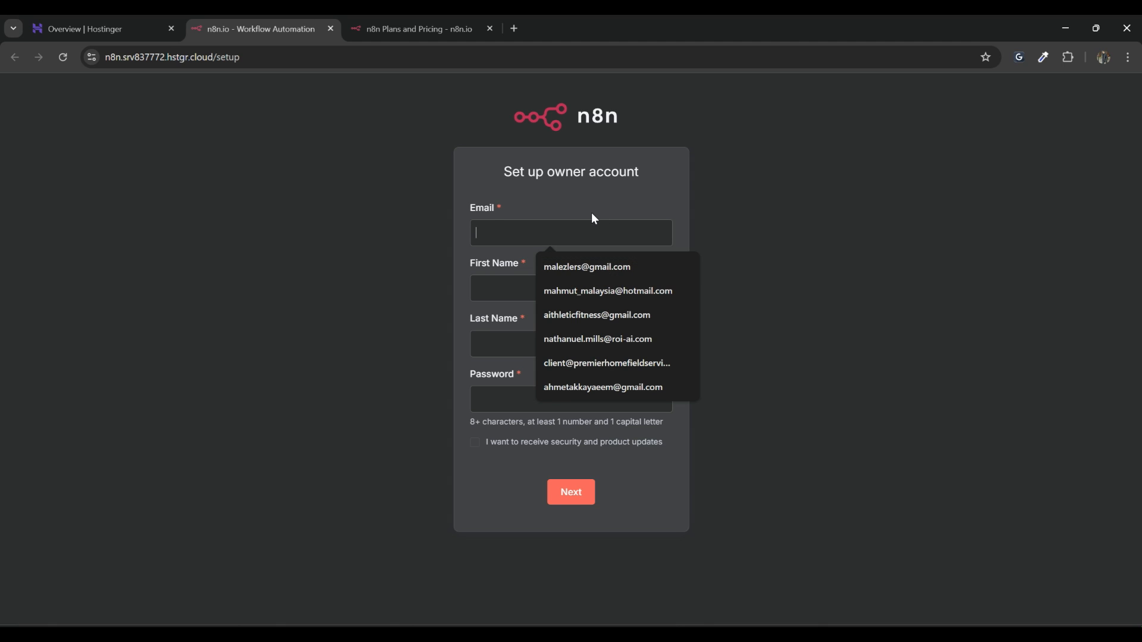
{"action": "left_click", "coordinate": [581, 277]}
{"action": "type", "text": "Mahmut"}
{"action": "key", "text": "Tab"}
{"action": "type", "text": "Kasimoglu"}
{"action": "key", "text": "Tab"}
{"action": "type", "text": "•••••"}
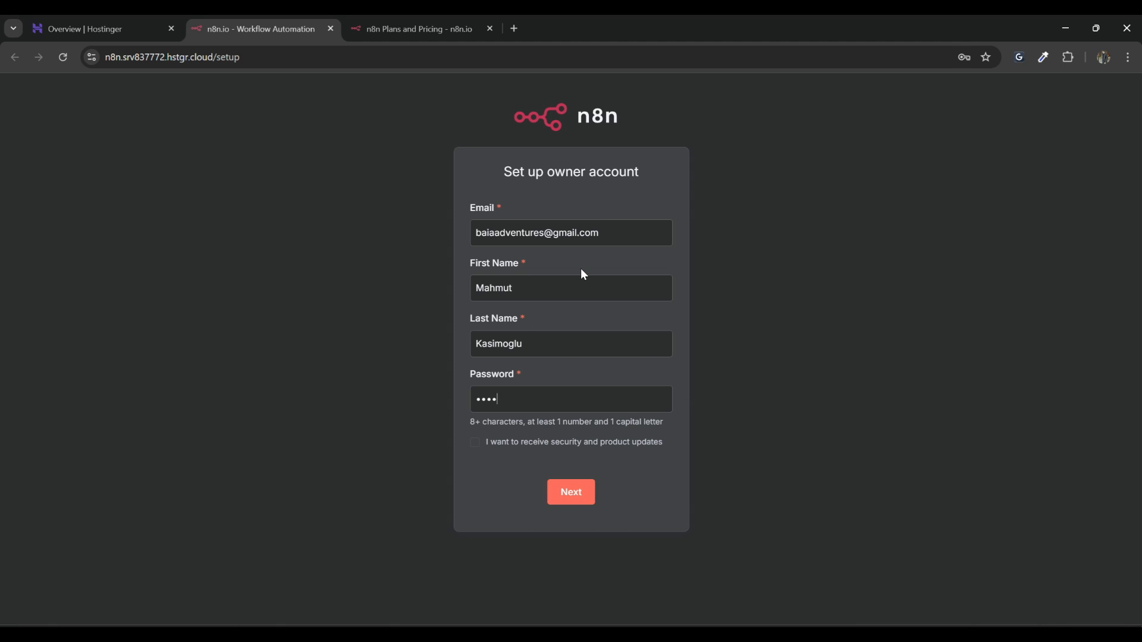
{"action": "type", "text": "••••••"}
{"action": "left_click", "coordinate": [573, 495]}
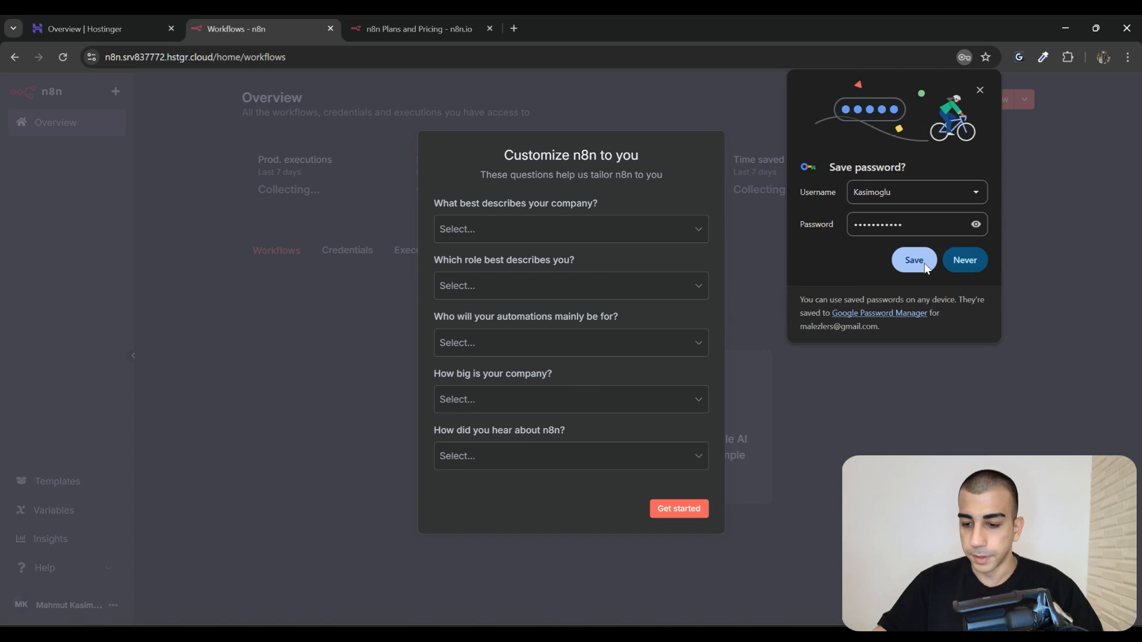
Finish the setup questionnaire, request the free license key, and activate it
{"action": "left_click", "coordinate": [916, 262]}
{"action": "left_click", "coordinate": [677, 513]}
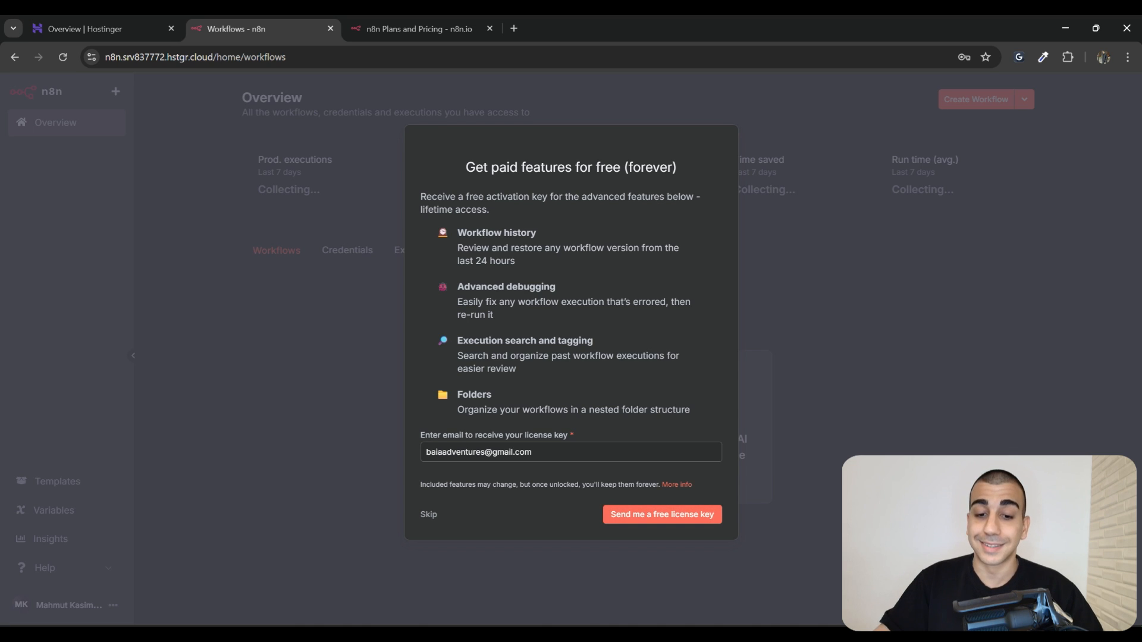
{"action": "left_click_drag", "start_coordinate": [466, 168], "coordinate": [629, 168]}
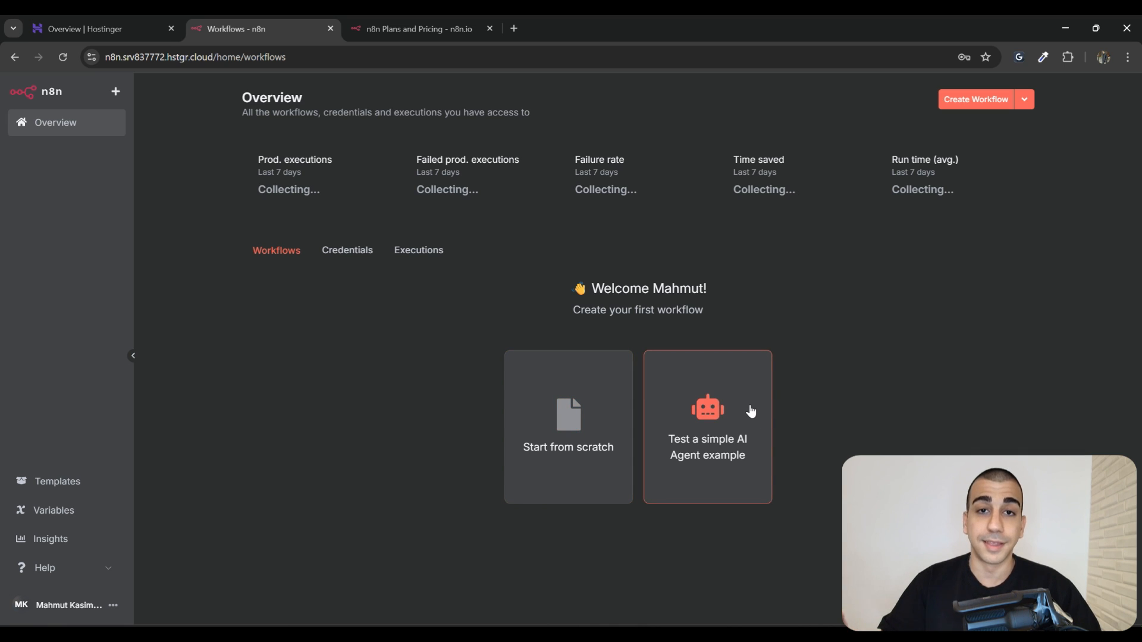
{"action": "left_click_drag", "start_coordinate": [943, 524], "coordinate": [1051, 619]}
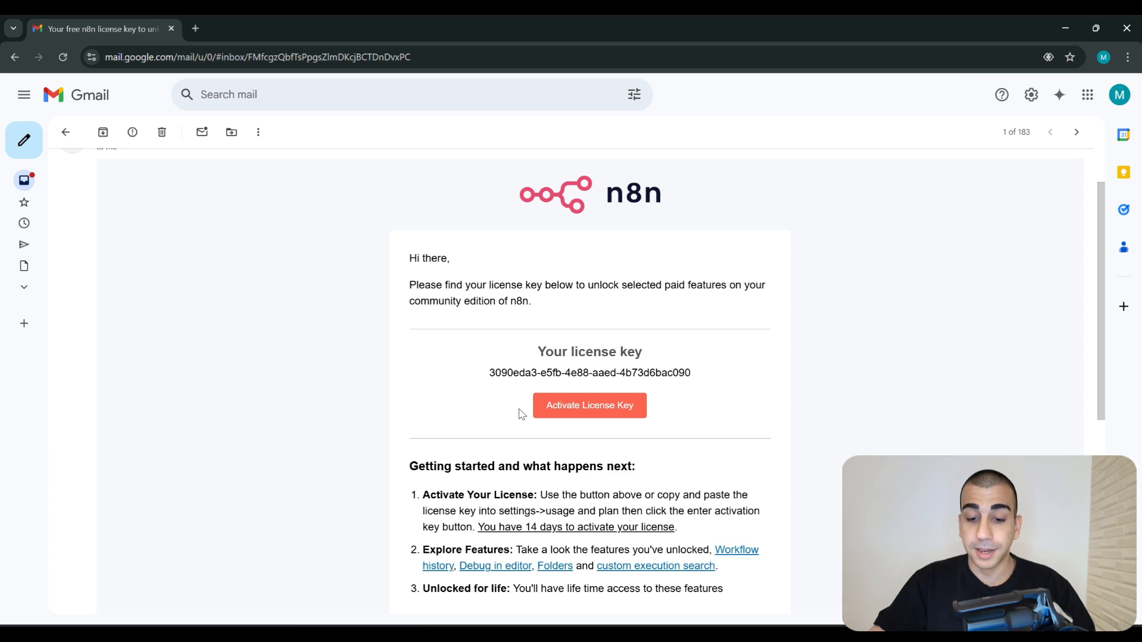
{"action": "left_click", "coordinate": [562, 418]}
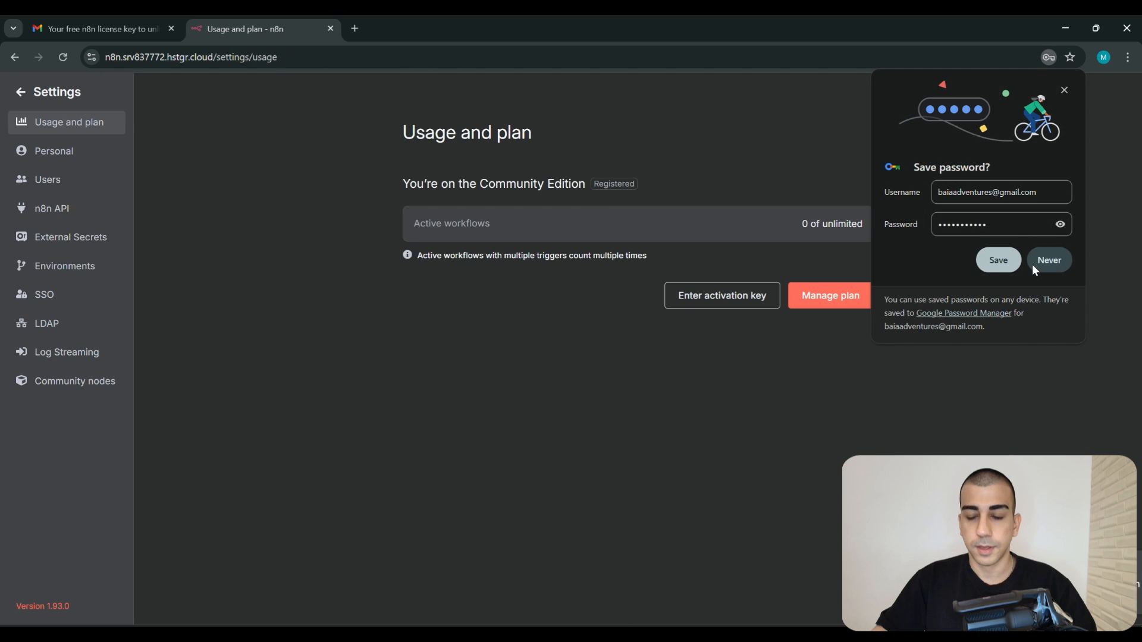
Review the Usage page showing 0 of unlimited active workflows
{"action": "left_click", "coordinate": [1034, 263]}
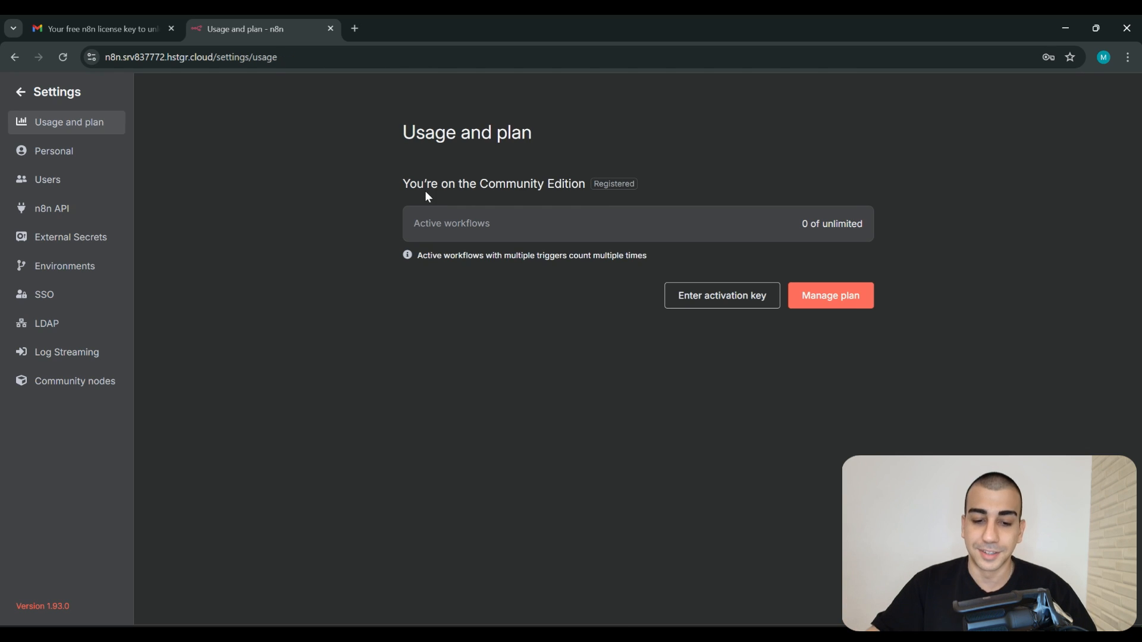
{"action": "left_click_drag", "start_coordinate": [412, 224], "coordinate": [494, 223]}
{"action": "left_click_drag", "start_coordinate": [801, 224], "coordinate": [828, 224]}
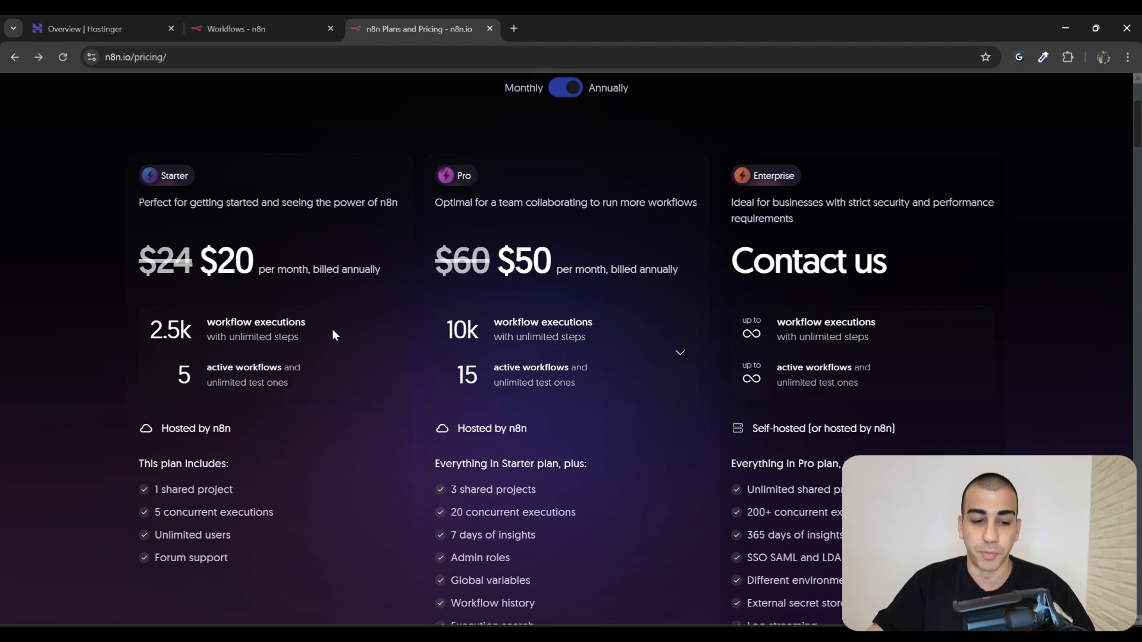
Compare the Starter and Pro plan limits on the pricing page, then return to the Overview
{"action": "scroll", "coordinate": [332, 331], "scroll_direction": "down", "scroll_amount": 3}
{"action": "left_click_drag", "start_coordinate": [326, 255], "coordinate": [177, 239]}
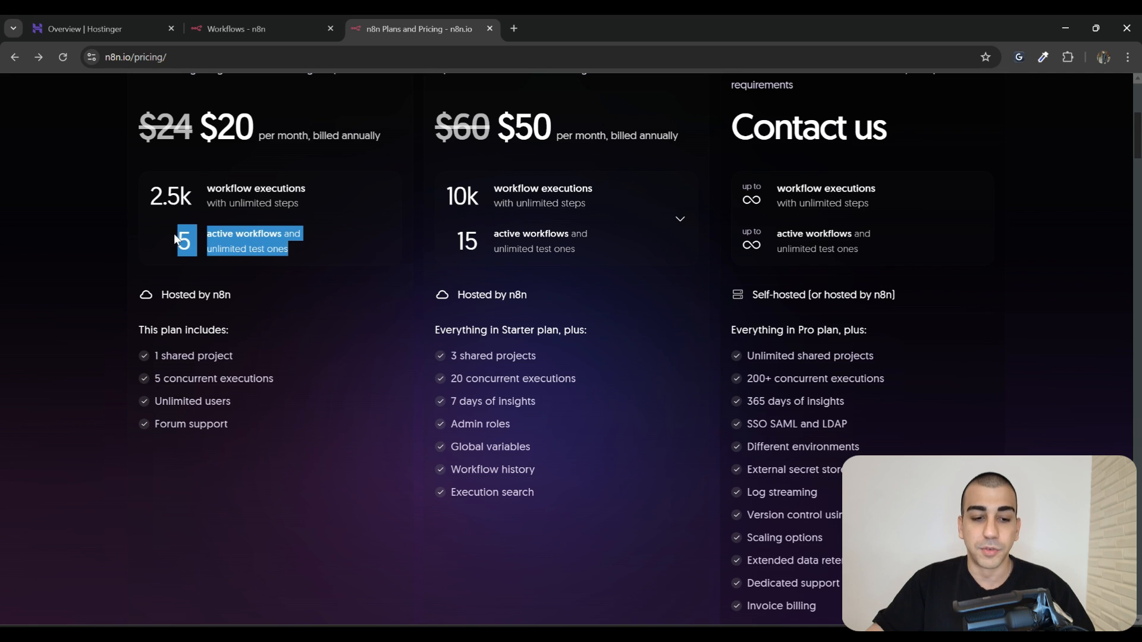
{"action": "scroll", "coordinate": [347, 336], "scroll_direction": "up", "scroll_amount": 1}
{"action": "scroll", "coordinate": [351, 329], "scroll_direction": "up", "scroll_amount": 1}
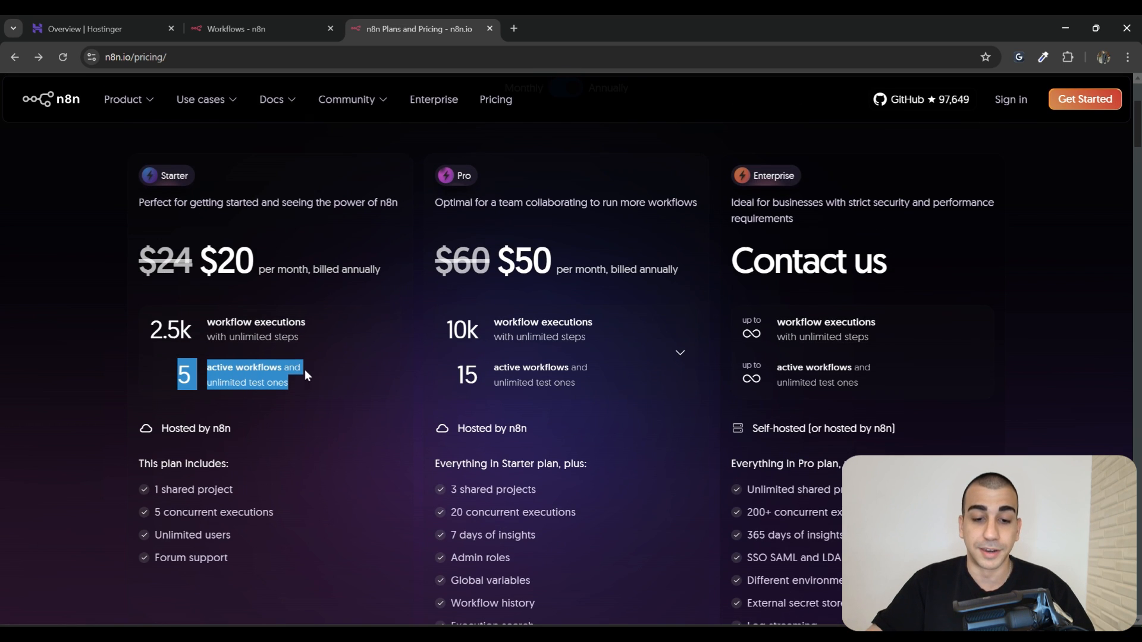
{"action": "left_click_drag", "start_coordinate": [234, 202], "coordinate": [119, 176]}
{"action": "left_click", "coordinate": [463, 218]}
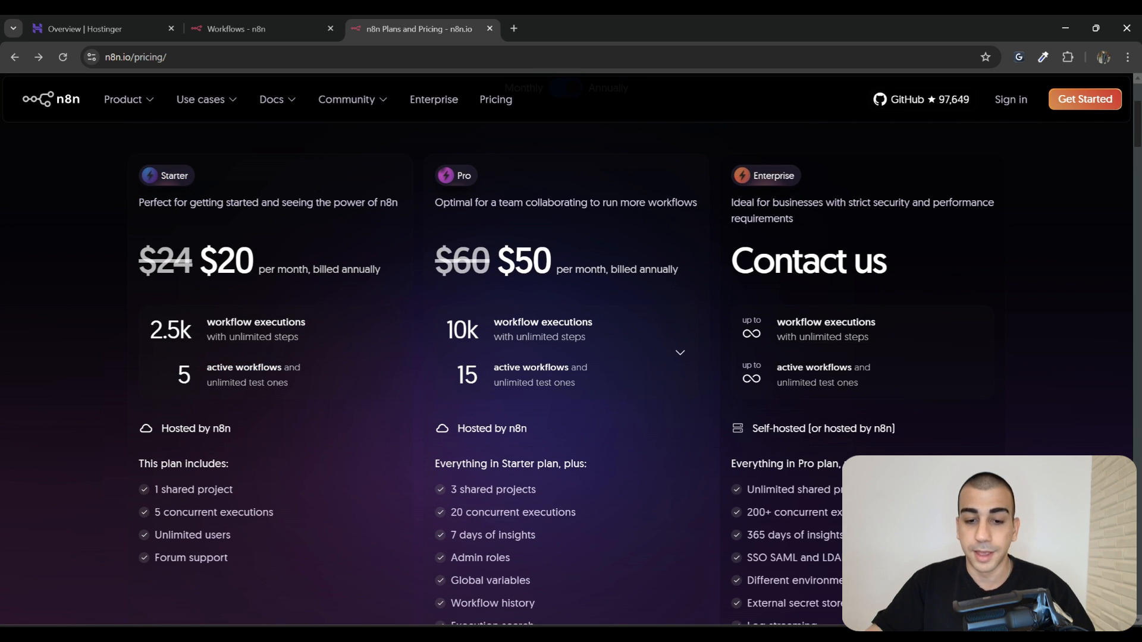
{"action": "left_click_drag", "start_coordinate": [498, 178], "coordinate": [458, 176]}
{"action": "left_click", "coordinate": [497, 372]}
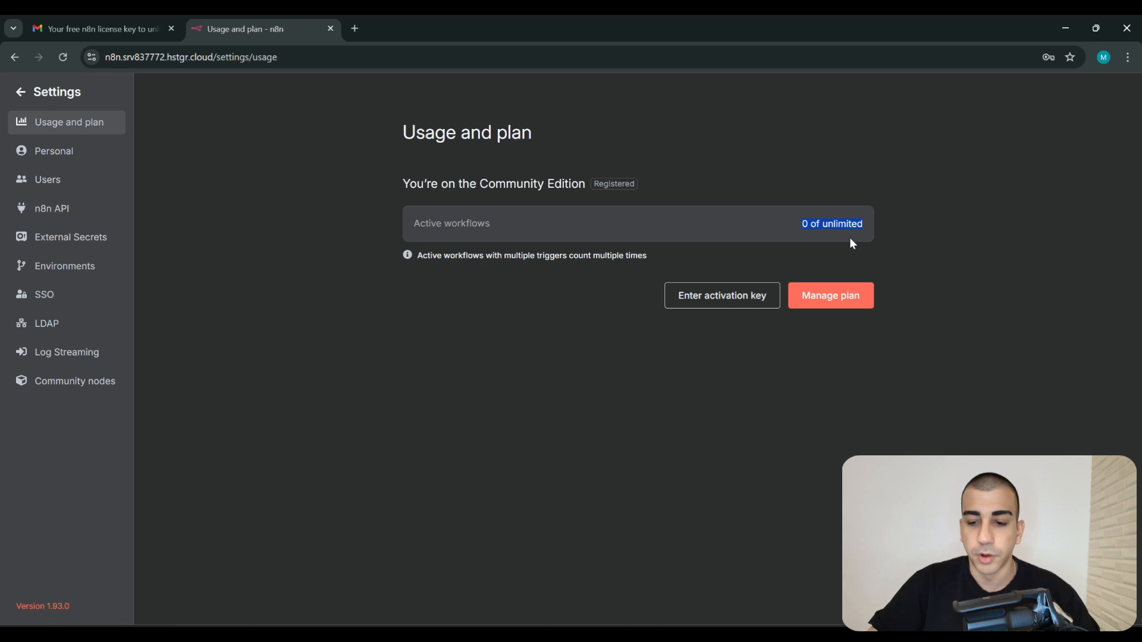
{"action": "left_click", "coordinate": [25, 92]}
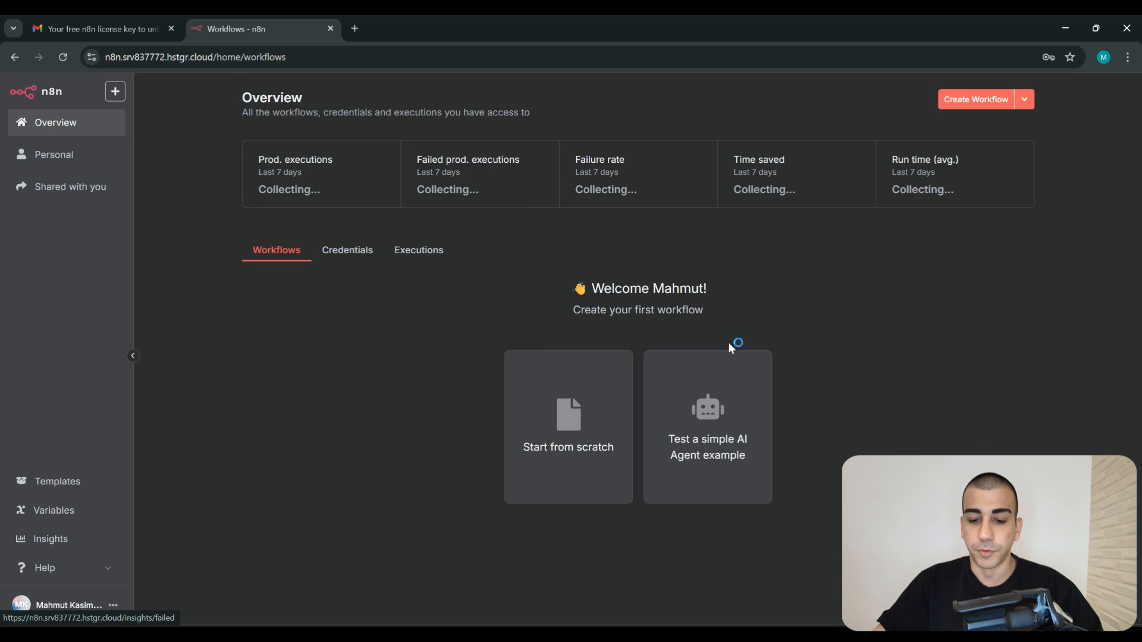
Create a blank workflow named 'My workflow' and reposition the empty canvas
{"action": "left_click", "coordinate": [955, 100]}
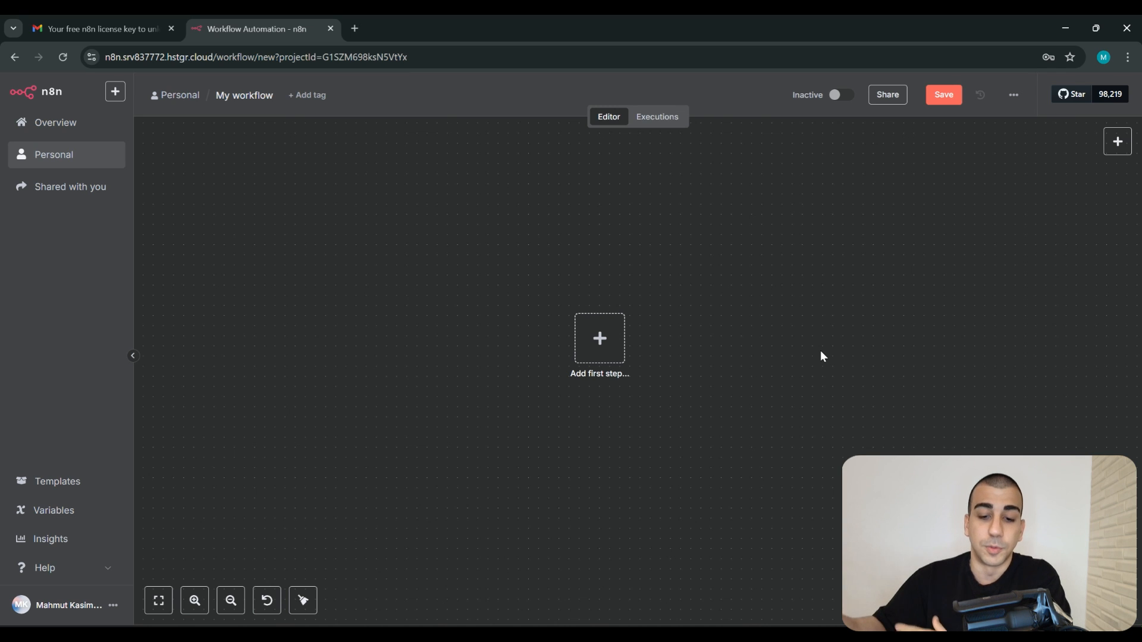
{"action": "left_click_drag", "start_coordinate": [688, 366], "coordinate": [652, 351]}
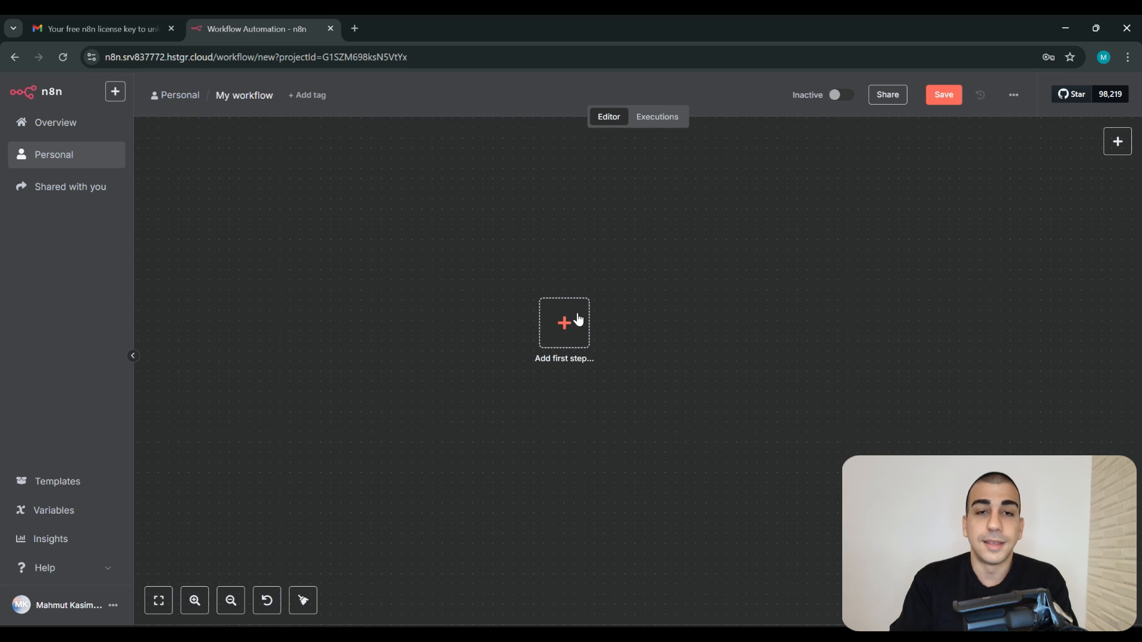
{"action": "scroll", "coordinate": [616, 327], "scroll_direction": "right", "scroll_amount": 2}
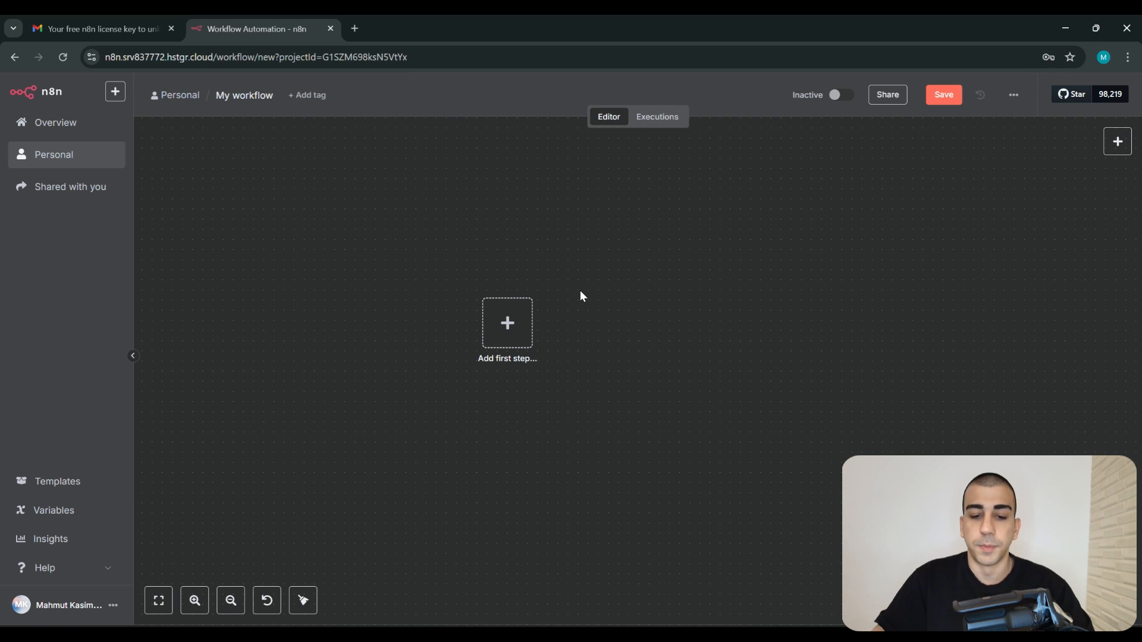
Add a Webhook trigger from a 'web' search and view its Production URL
{"action": "left_click", "coordinate": [507, 323]}
{"action": "type", "text": "web"}
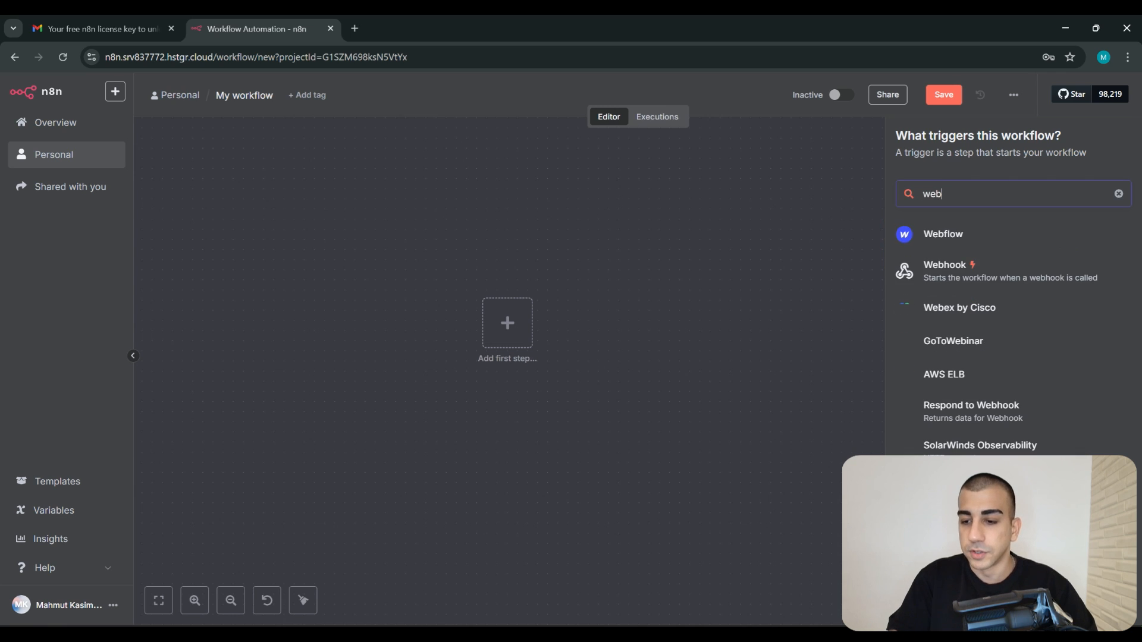
{"action": "left_click", "coordinate": [951, 272]}
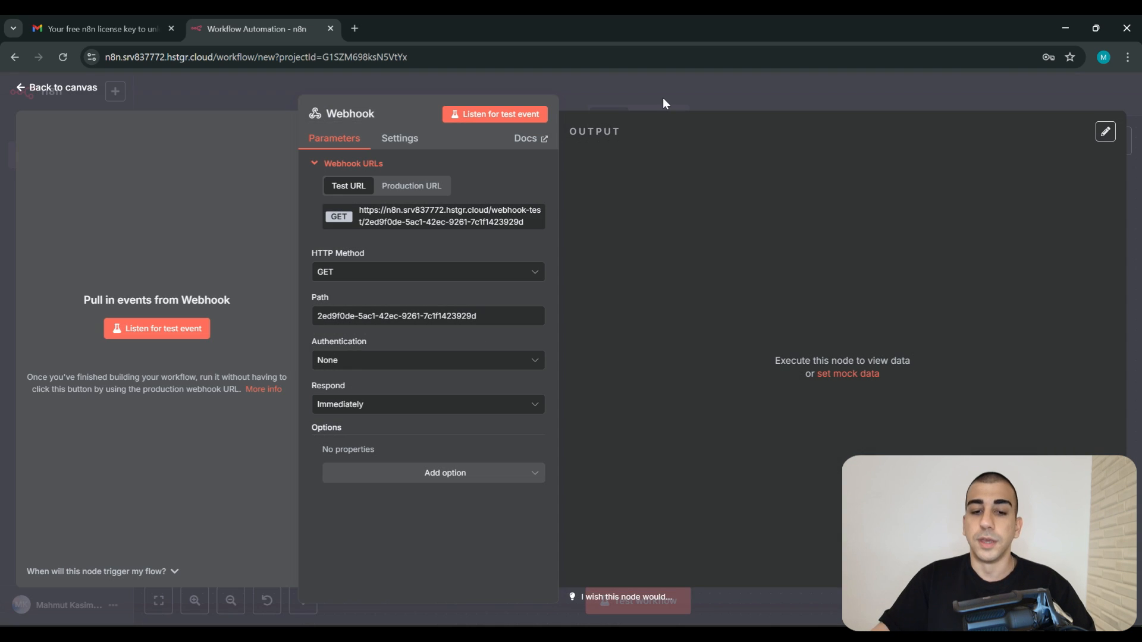
{"action": "left_click", "coordinate": [411, 187]}
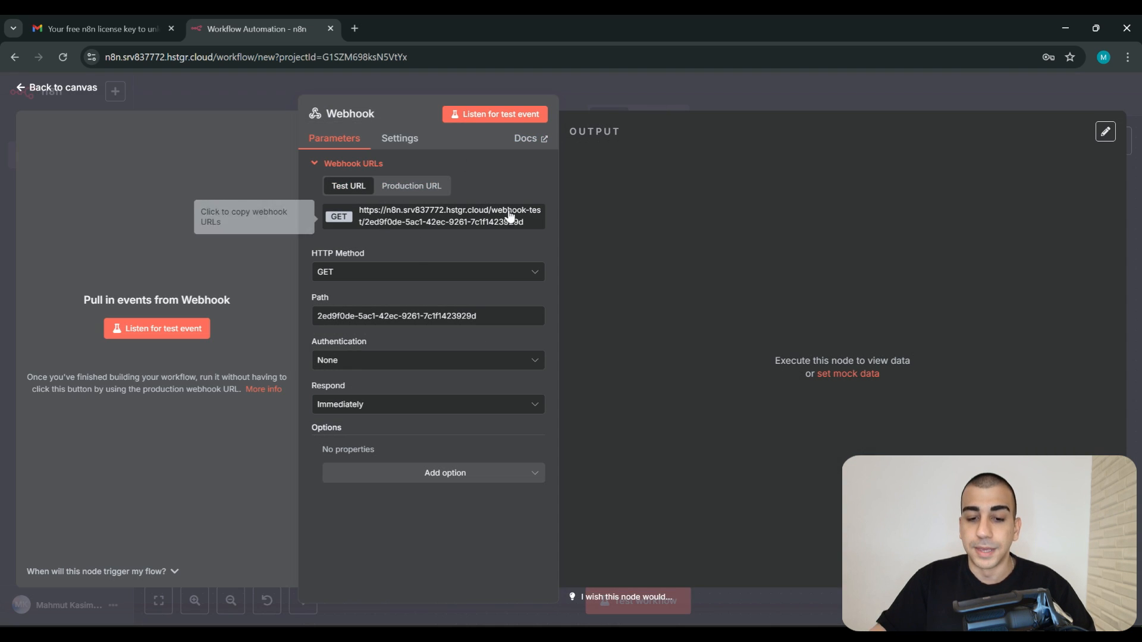
{"action": "left_click_drag", "start_coordinate": [510, 223], "coordinate": [360, 211]}
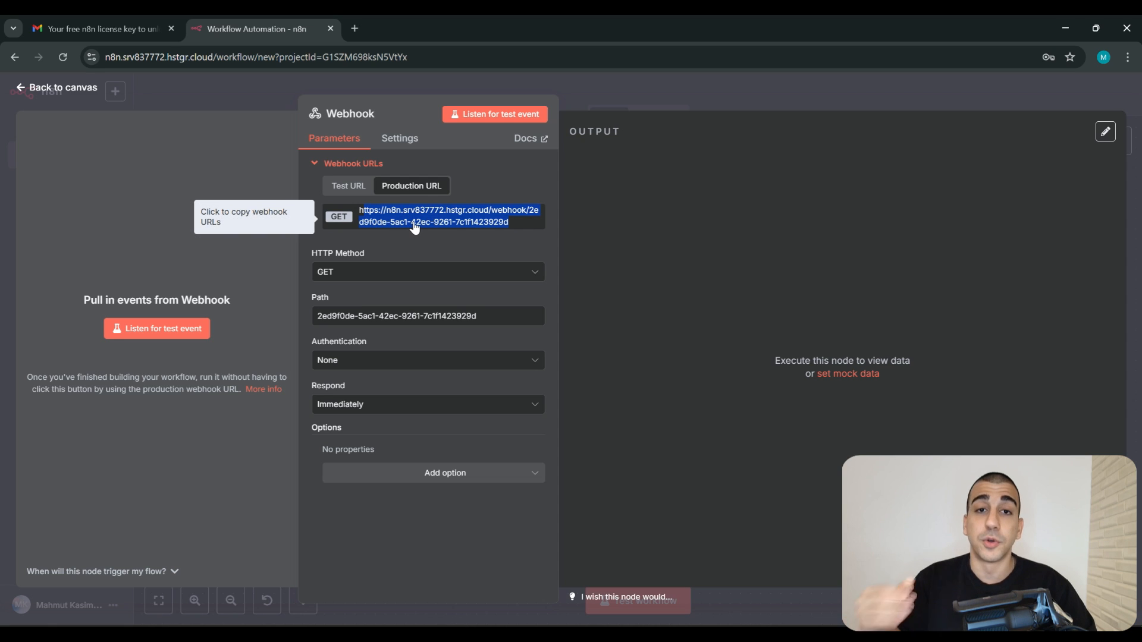
{"action": "left_click", "coordinate": [708, 102]}
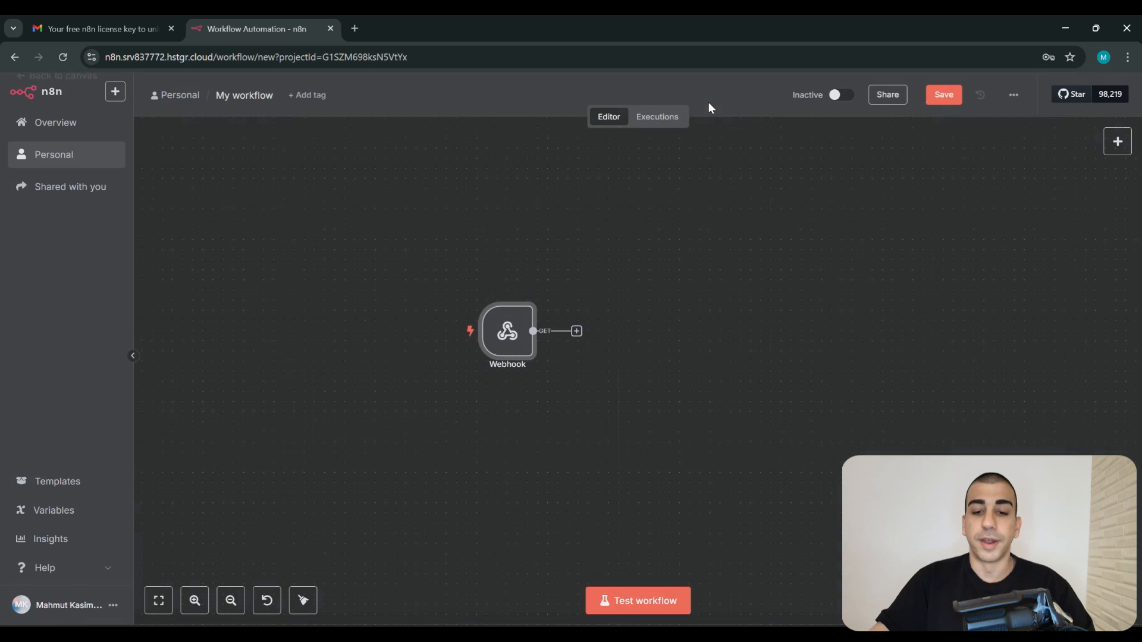
{"action": "left_click_drag", "start_coordinate": [789, 404], "coordinate": [743, 384]}
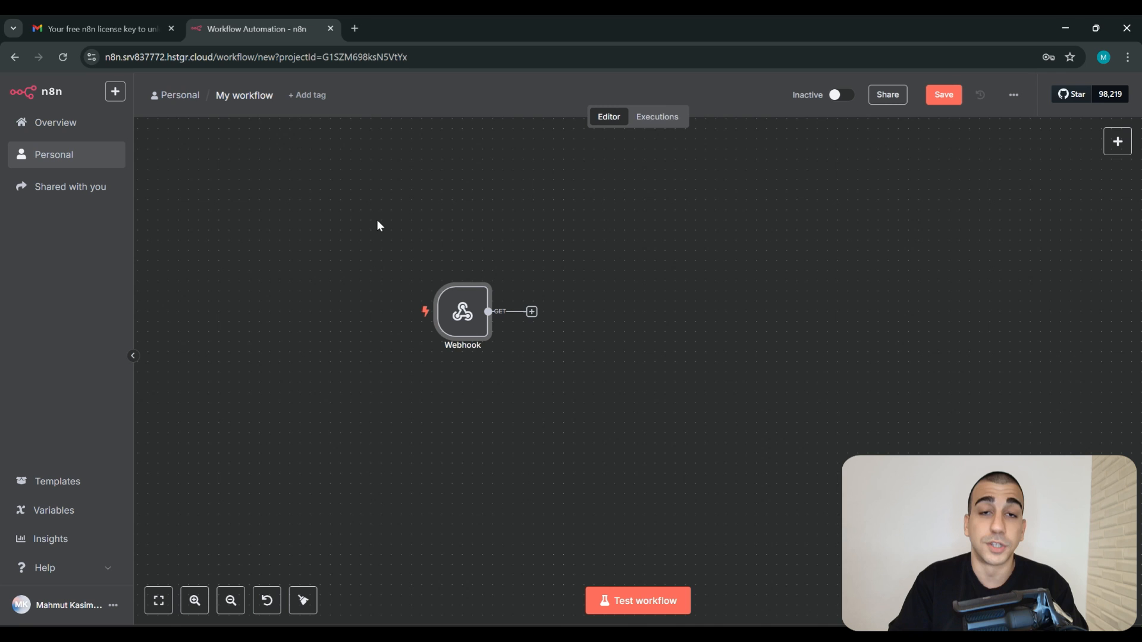
Save the workflow with Ctrl+S and start a test run waiting for the webhook call
{"action": "key", "text": "ctrl+s"}
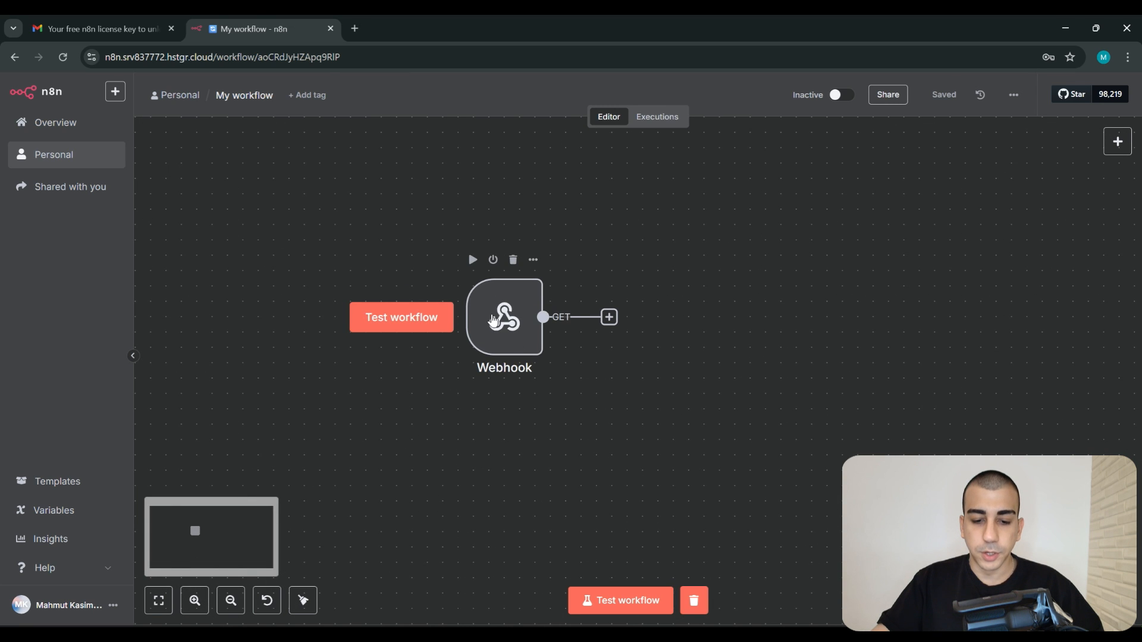
{"action": "double_click", "coordinate": [503, 318]}
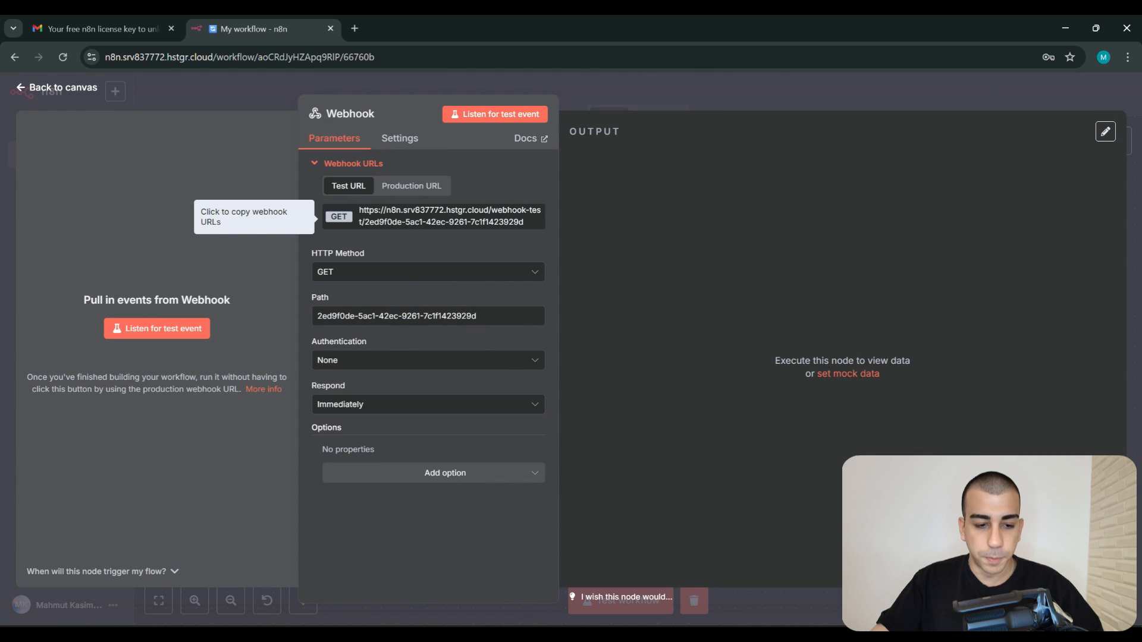
{"action": "key", "text": "Escape"}
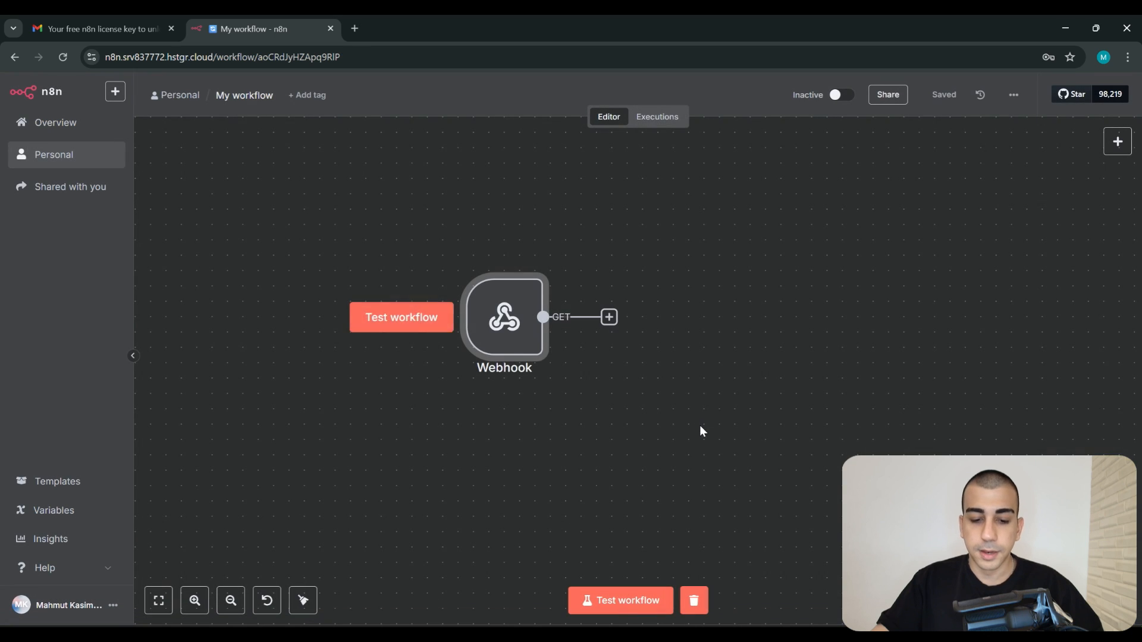
{"action": "left_click", "coordinate": [403, 324]}
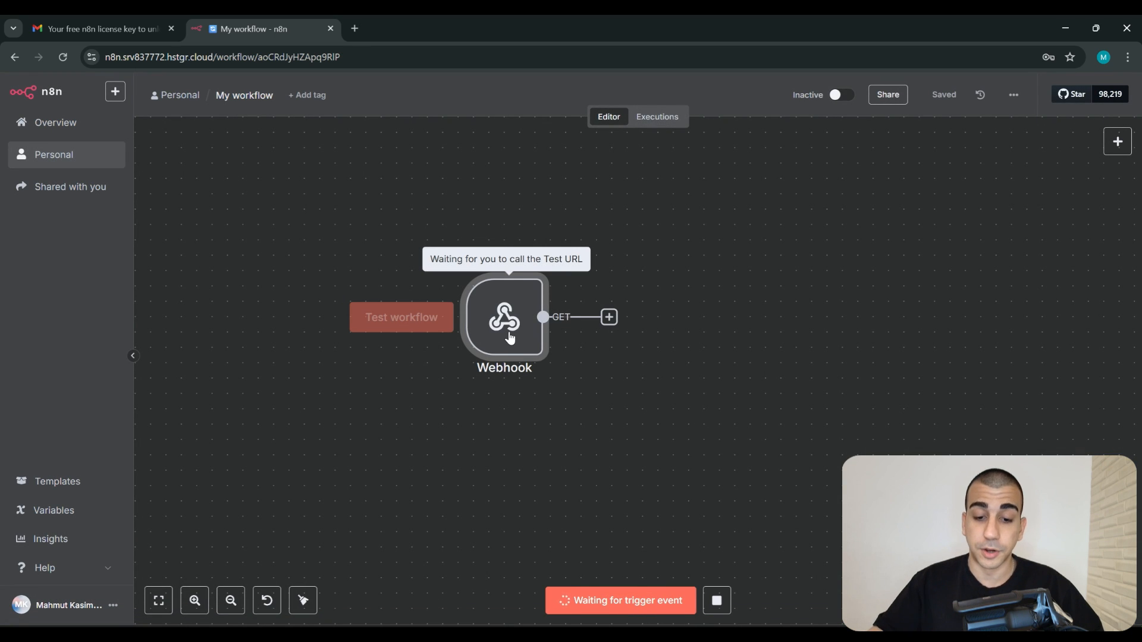
Bring up Postman's new request alongside the listening Webhook node
{"action": "left_click", "coordinate": [800, 635]}
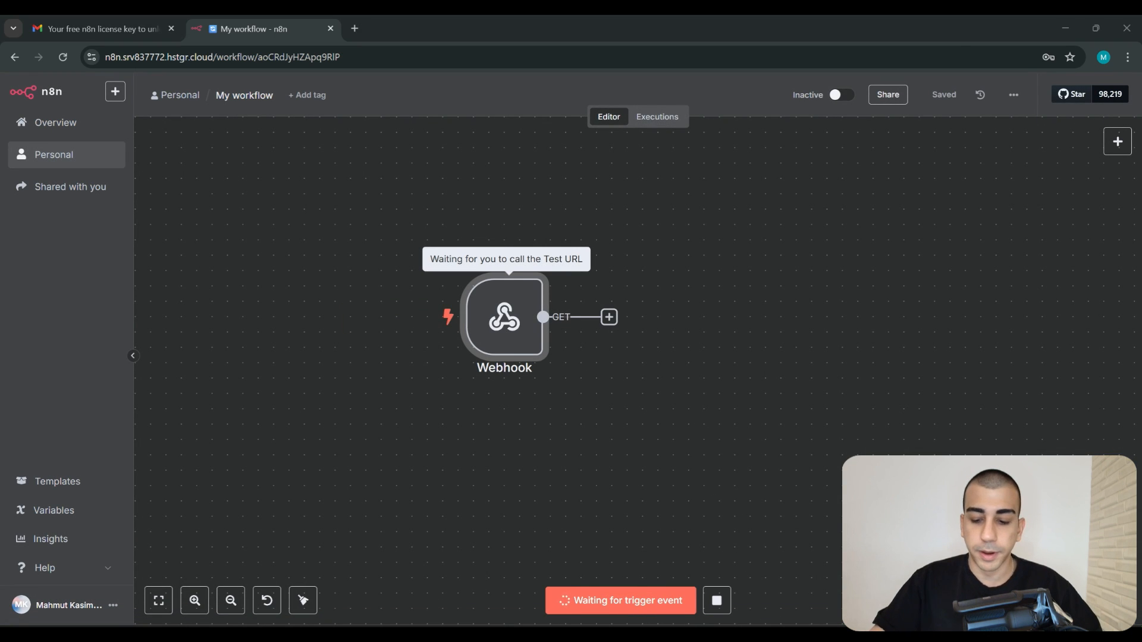
{"action": "left_click", "coordinate": [774, 635]}
{"action": "left_click", "coordinate": [693, 262]}
{"action": "left_click", "coordinate": [667, 126]}
{"action": "key", "text": "alt+Tab"}
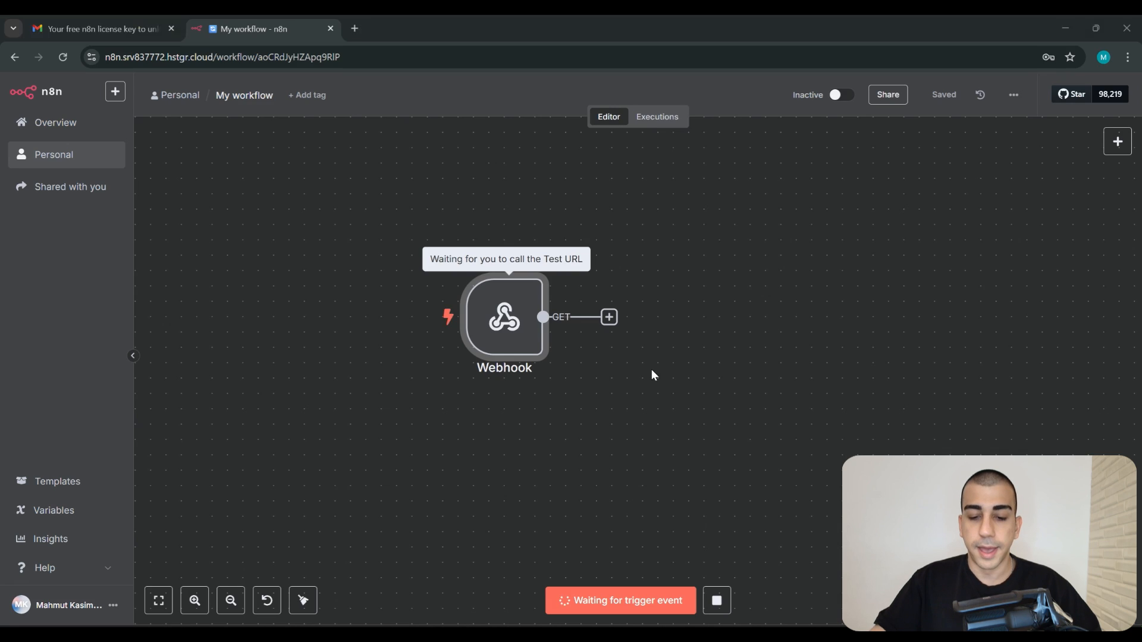
{"action": "double_click", "coordinate": [531, 329]}
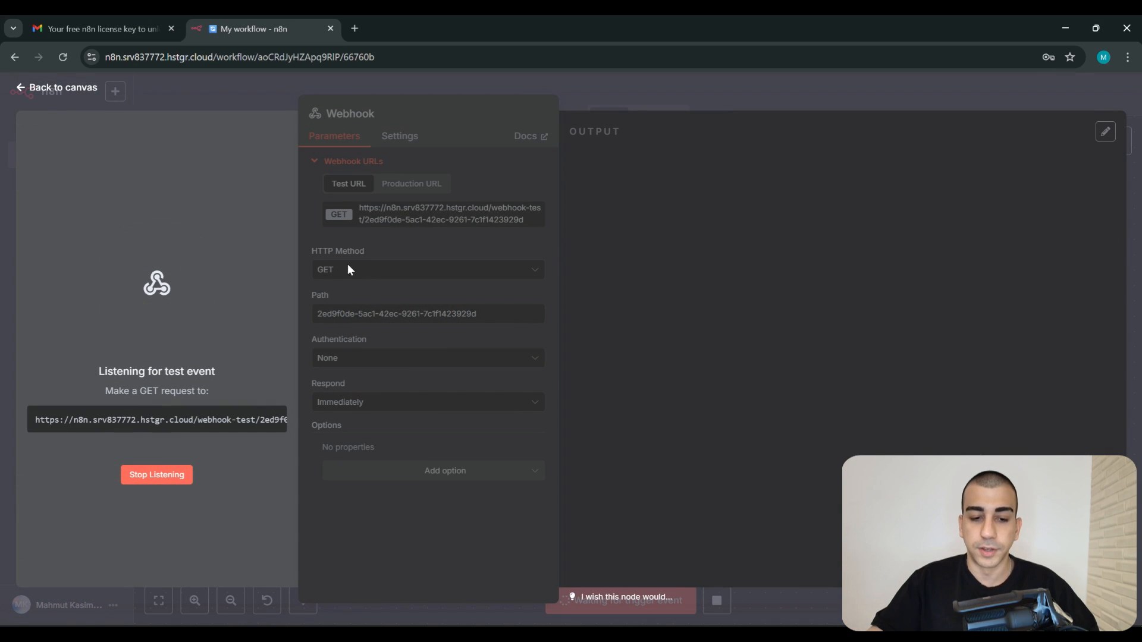
{"action": "key", "text": "alt+Tab"}
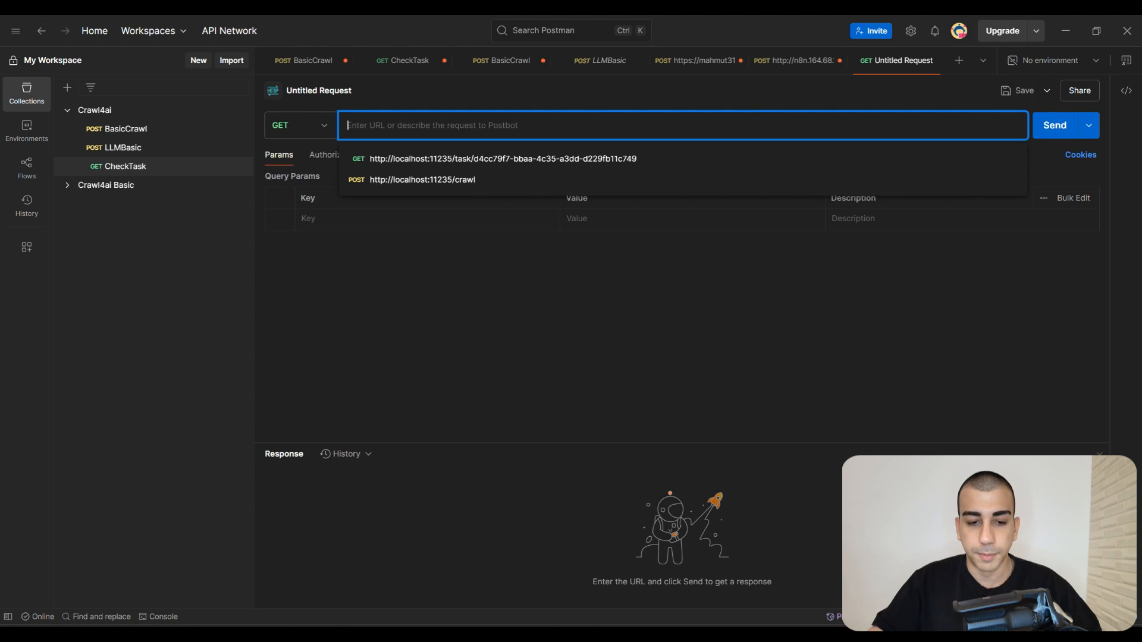
Paste the n8n test webhook URL into Postman and send it as a GET request
{"action": "left_click_drag", "start_coordinate": [703, 126], "coordinate": [345, 128]}
{"action": "left_click", "coordinate": [438, 315]}
{"action": "left_click", "coordinate": [325, 132]}
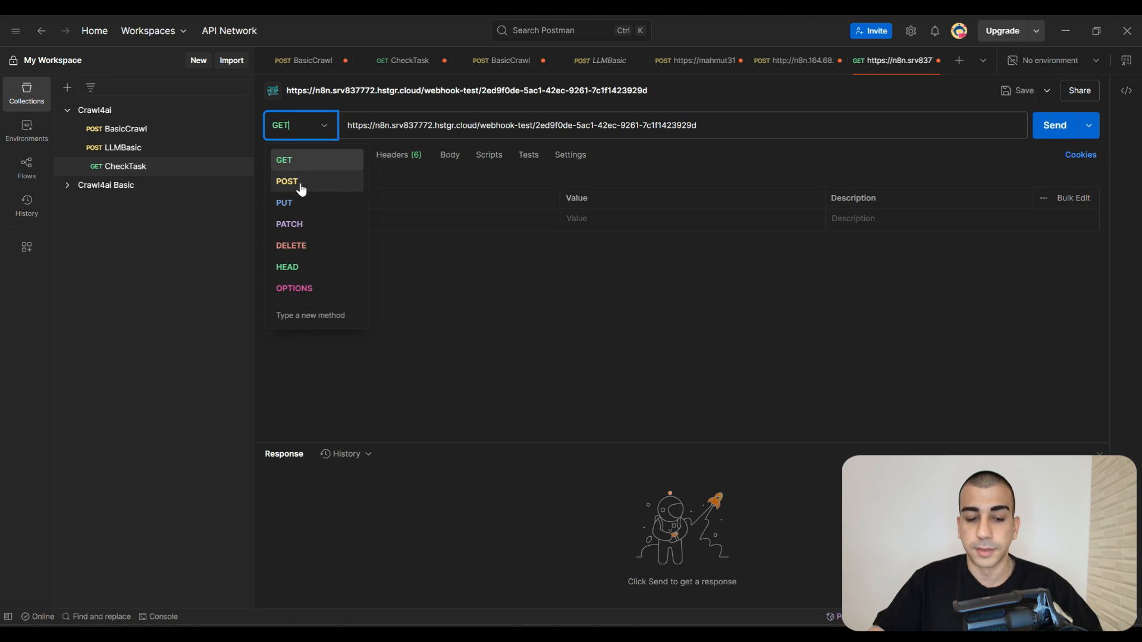
{"action": "left_click", "coordinate": [295, 162]}
{"action": "left_click", "coordinate": [1038, 134]}
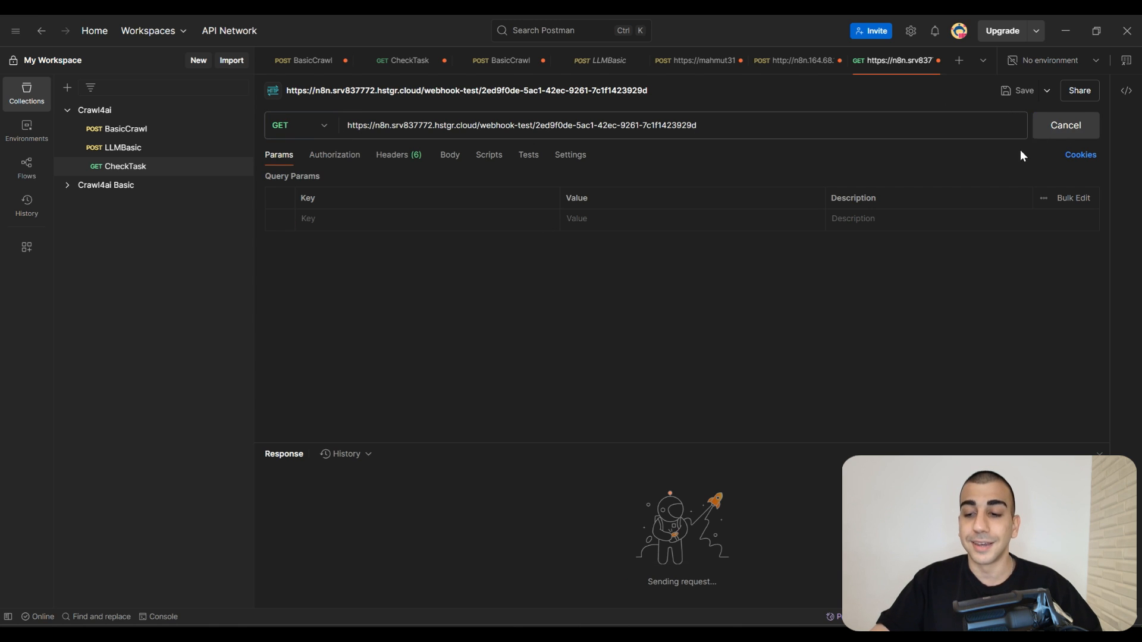
{"action": "key", "text": "alt+Tab"}
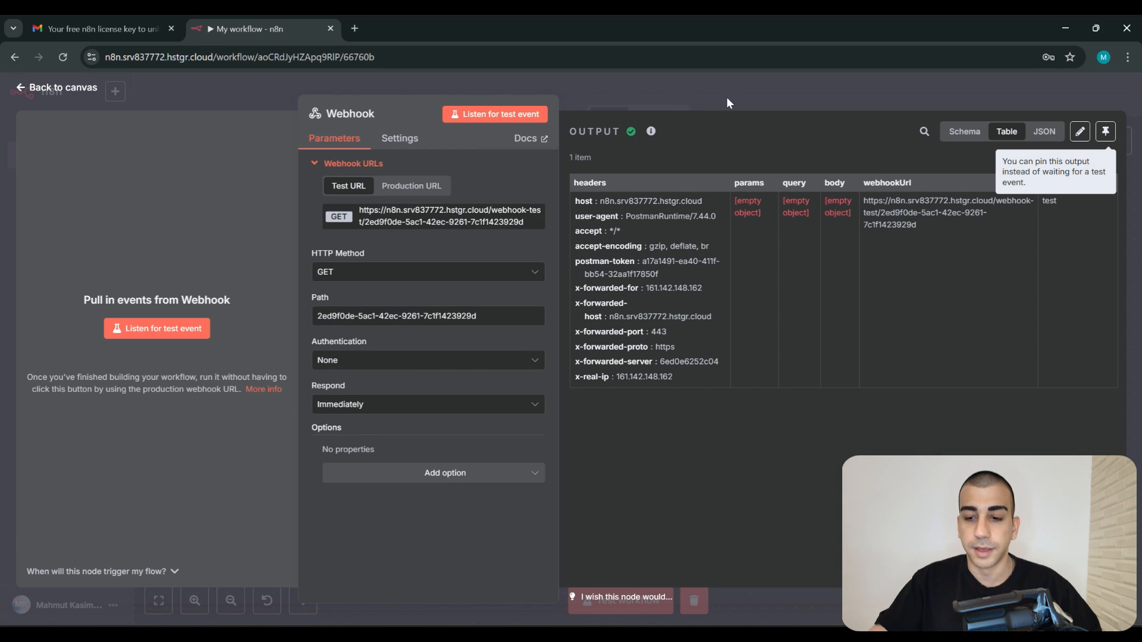
Return to the canvas showing the Webhook node succeeded with 1 item
{"action": "left_click", "coordinate": [727, 97]}
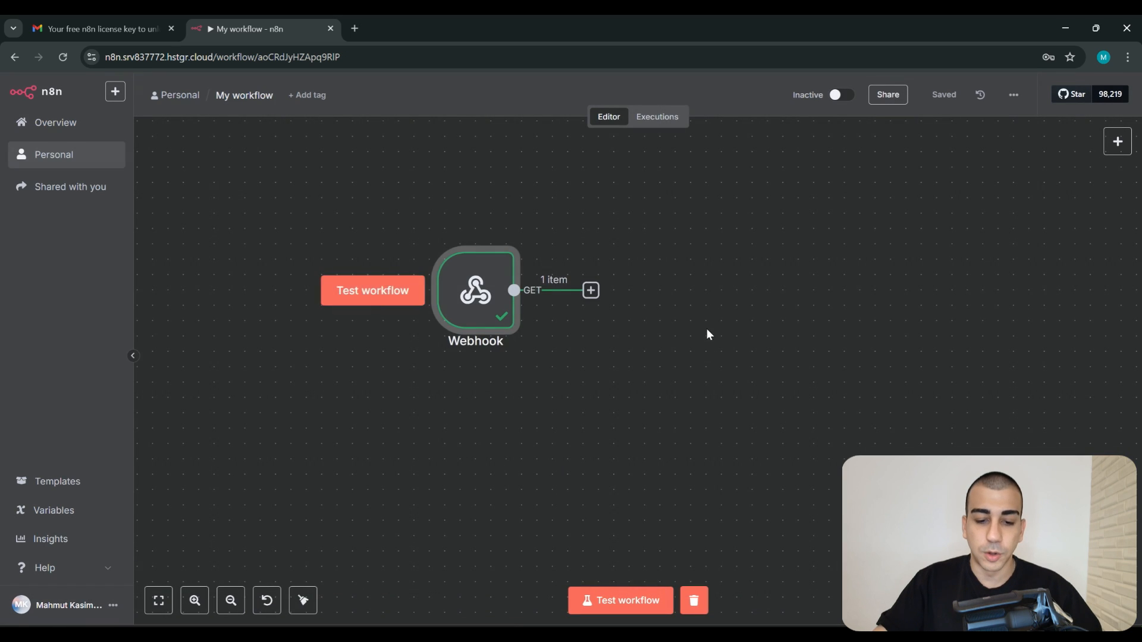
{"action": "left_click_drag", "start_coordinate": [707, 329], "coordinate": [825, 338]}
{"action": "scroll", "coordinate": [796, 343], "scroll_direction": "down", "scroll_amount": 2}
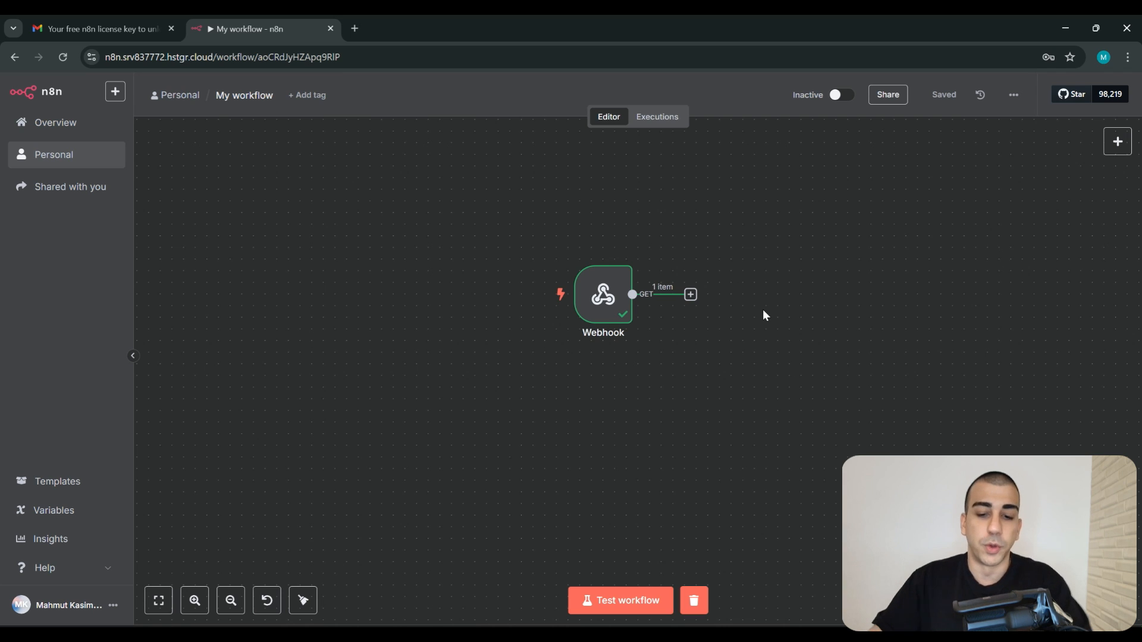
Replace the Webhook with an AI Agent and chat-message trigger found via 'ai' search, then arrange them
{"action": "left_click", "coordinate": [607, 317]}
{"action": "key", "text": "Delete"}
{"action": "left_click", "coordinate": [608, 357]}
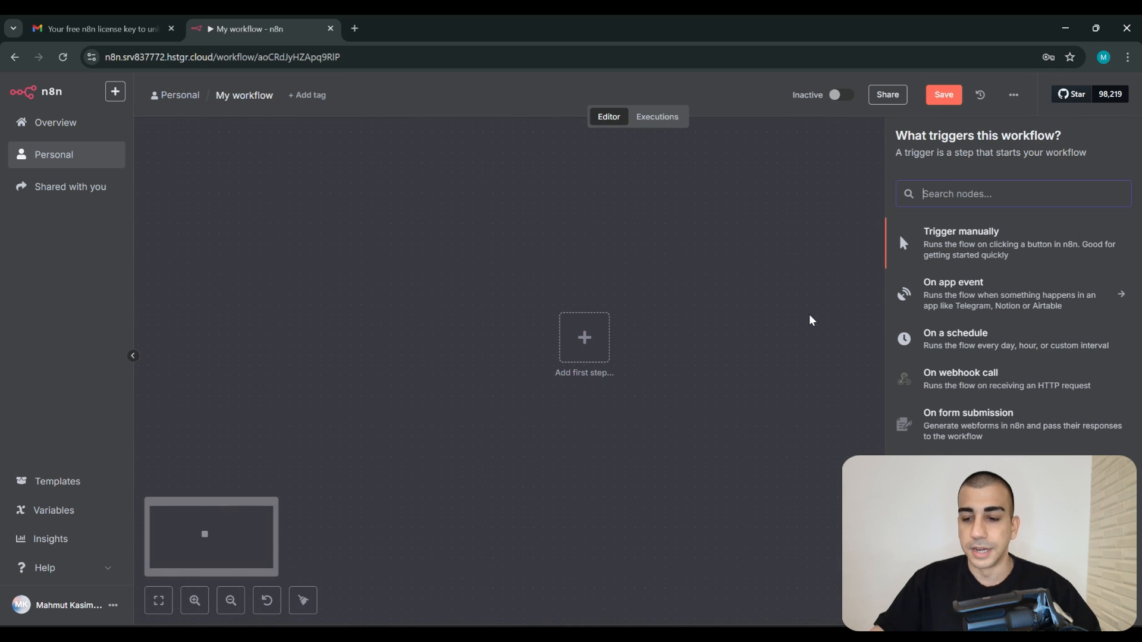
{"action": "type", "text": "ai"}
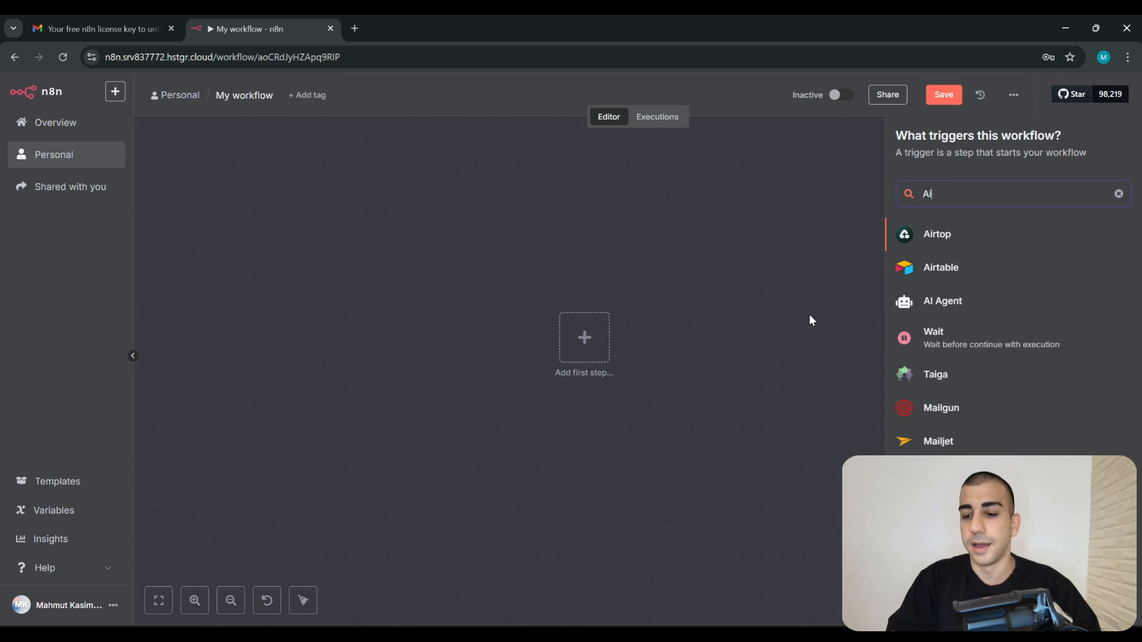
{"action": "left_click", "coordinate": [948, 301]}
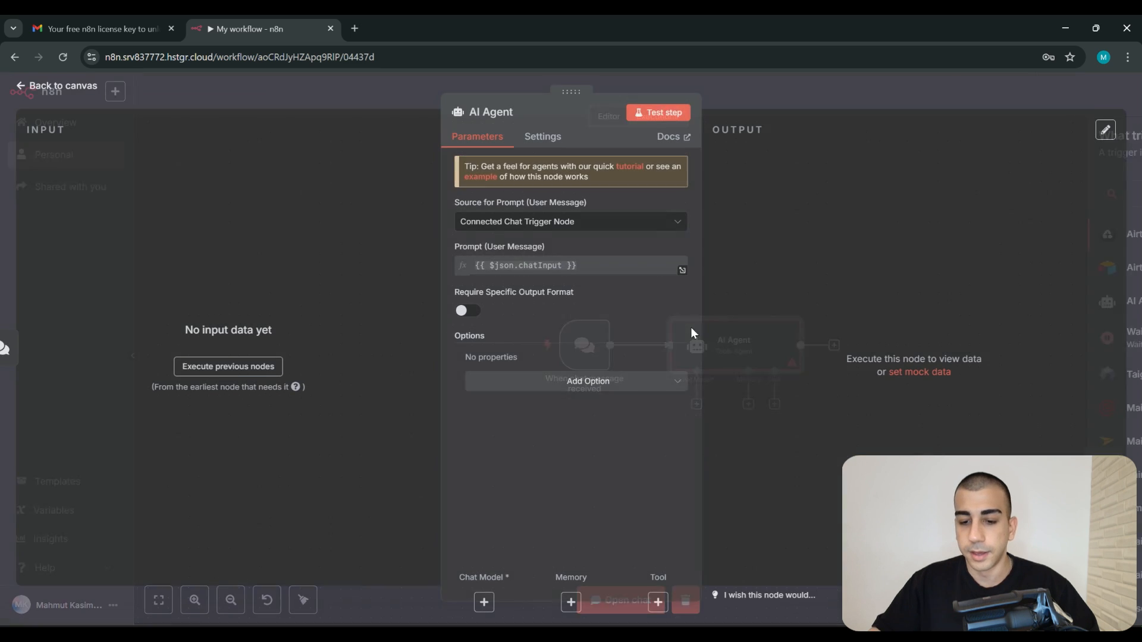
{"action": "left_click", "coordinate": [764, 91]}
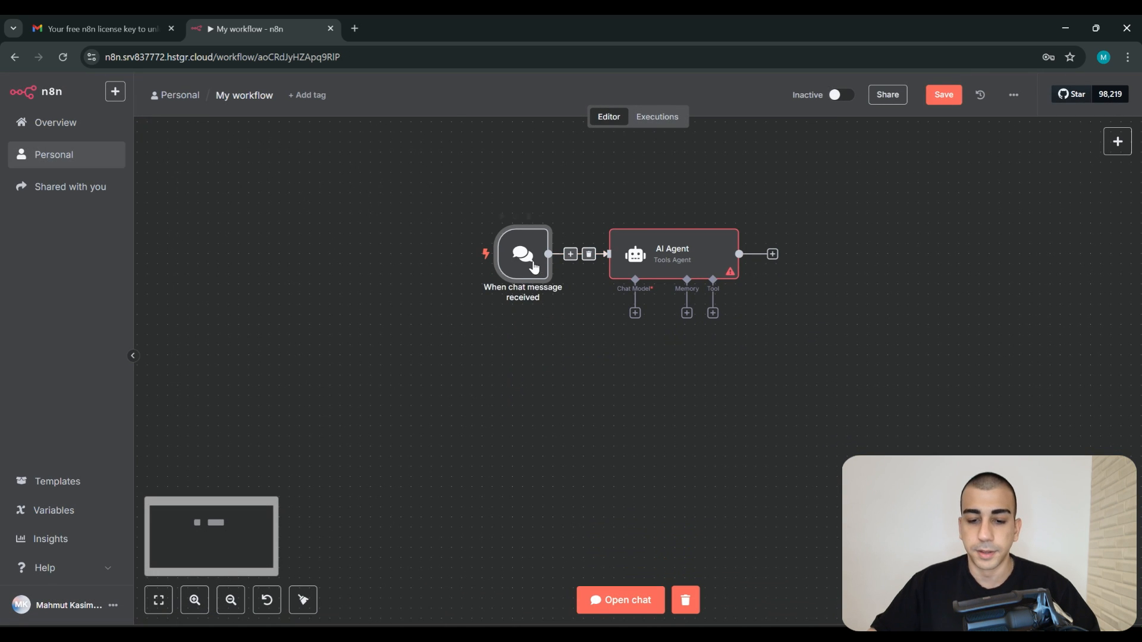
{"action": "left_click_drag", "start_coordinate": [533, 263], "coordinate": [502, 268]}
{"action": "left_click_drag", "start_coordinate": [909, 365], "coordinate": [576, 204]}
{"action": "left_click_drag", "start_coordinate": [672, 255], "coordinate": [652, 255]}
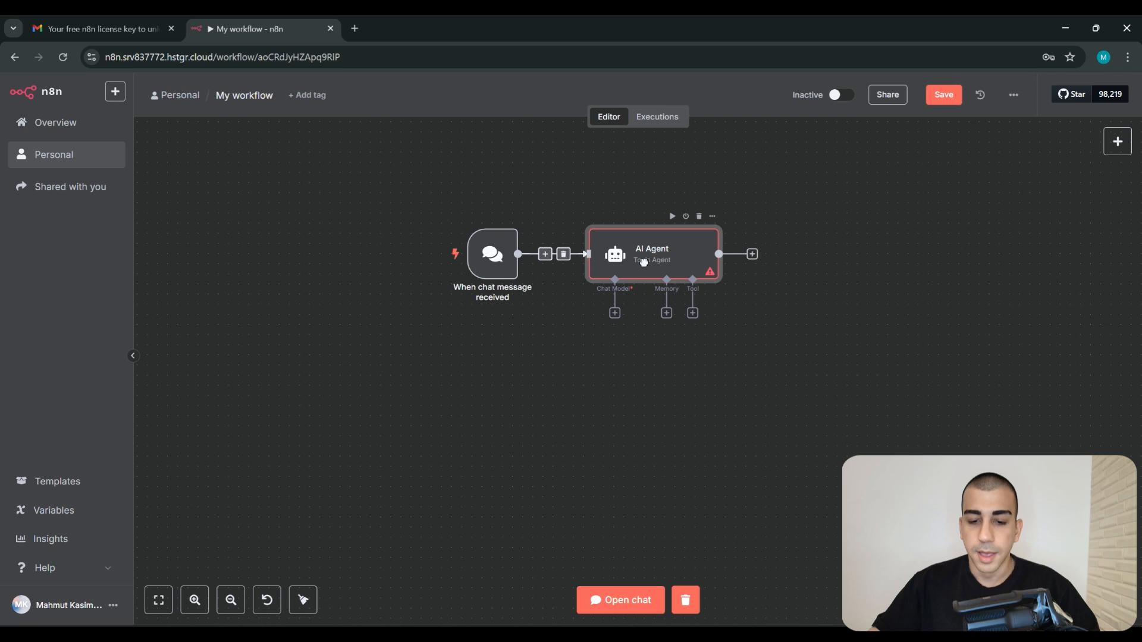
Attach an OpenAI Chat Model to the AI Agent and open its credential list
{"action": "left_click", "coordinate": [614, 313]}
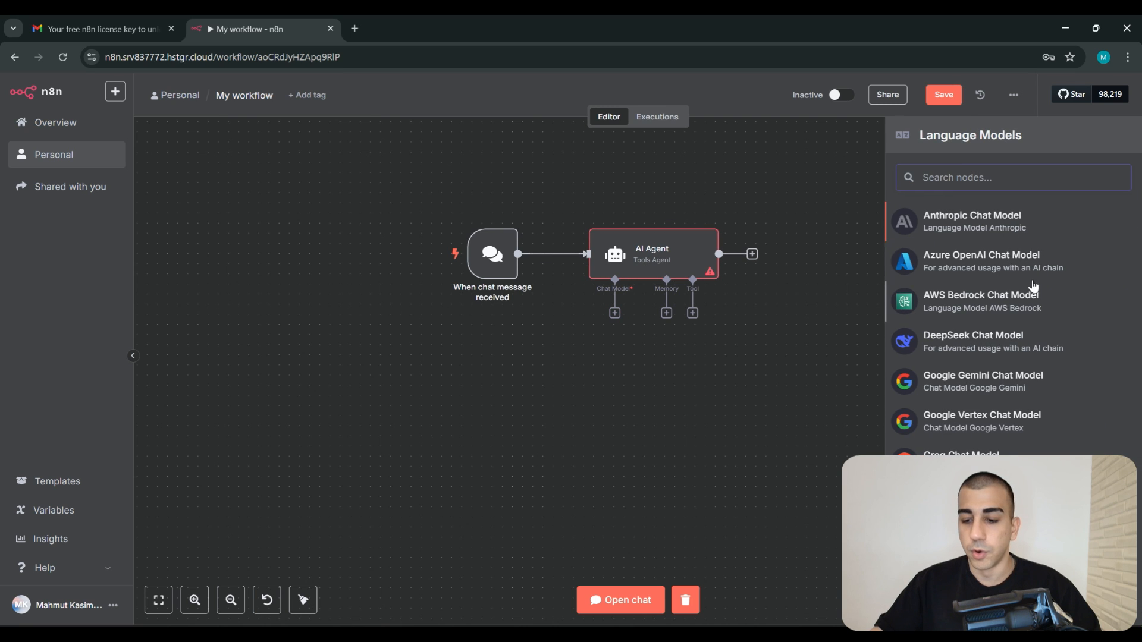
{"action": "scroll", "coordinate": [1035, 288], "scroll_direction": "down", "scroll_amount": 3}
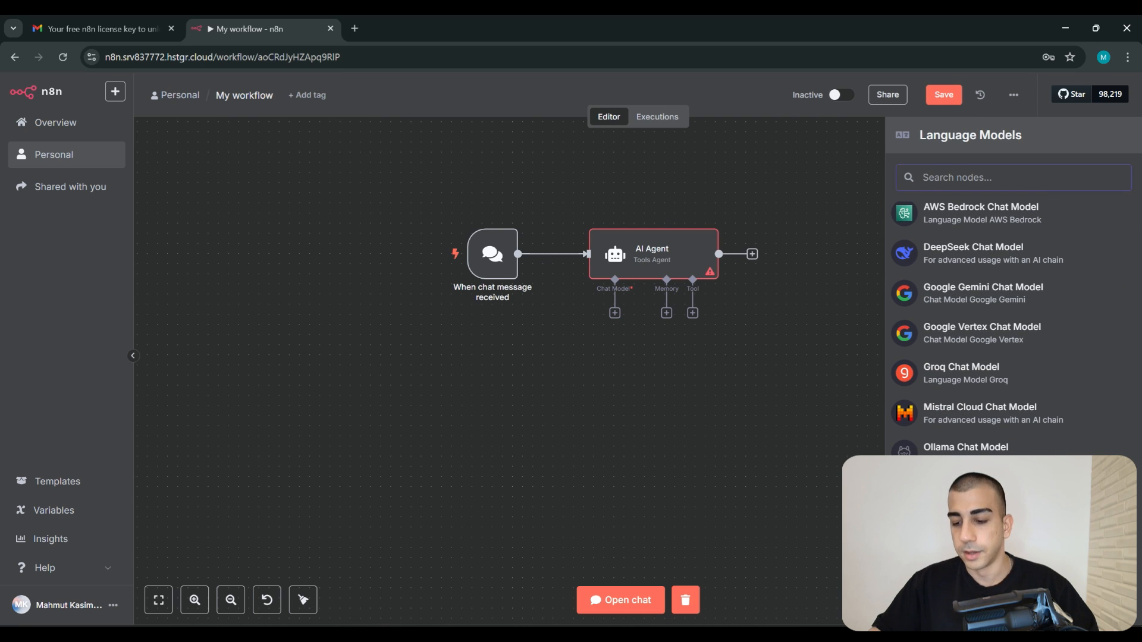
{"action": "left_click", "coordinate": [966, 493]}
{"action": "left_click", "coordinate": [578, 181]}
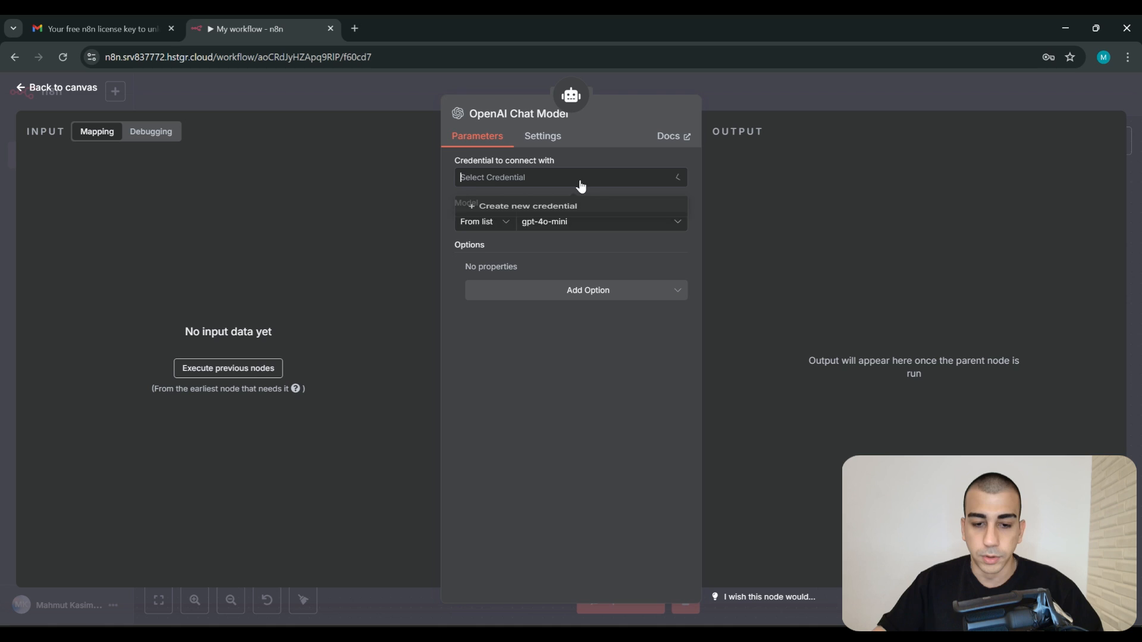
Create and save a new OpenAI credential named 'OPENAI' for the chat model
{"action": "left_click", "coordinate": [525, 209]}
{"action": "left_click", "coordinate": [261, 136]}
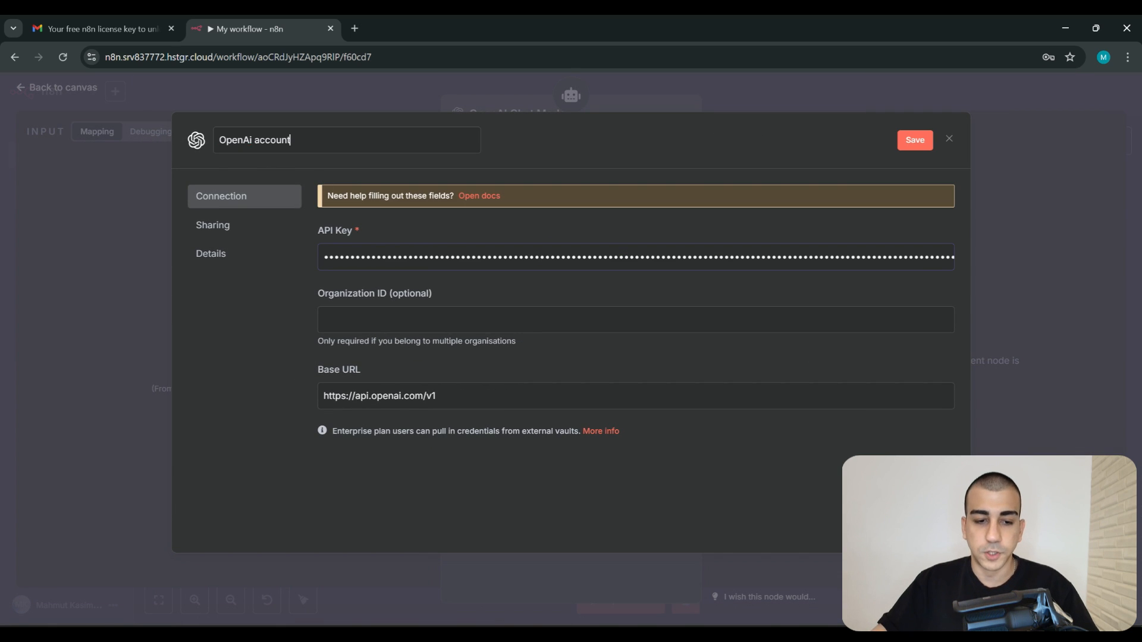
{"action": "key", "text": "ctrl+a"}
{"action": "type", "text": "open"}
{"action": "key", "text": "BackSpace"}
{"action": "key", "text": "BackSpace"}
{"action": "key", "text": "BackSpace"}
{"action": "key", "text": "BackSpace"}
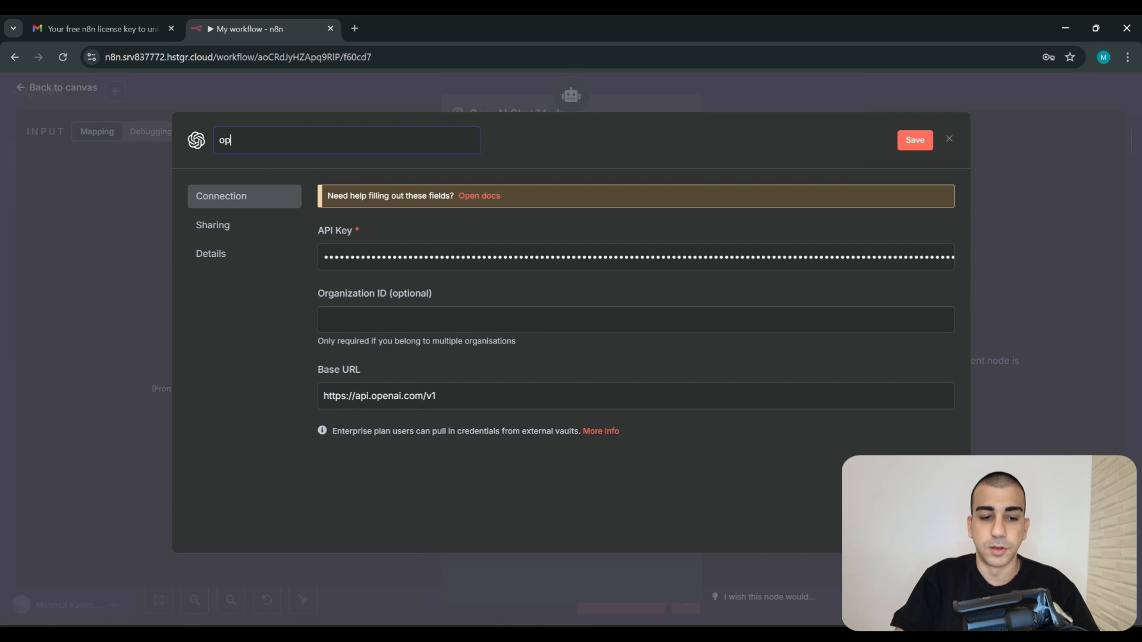
{"action": "type", "text": "OPENAI"}
{"action": "left_click", "coordinate": [910, 140]}
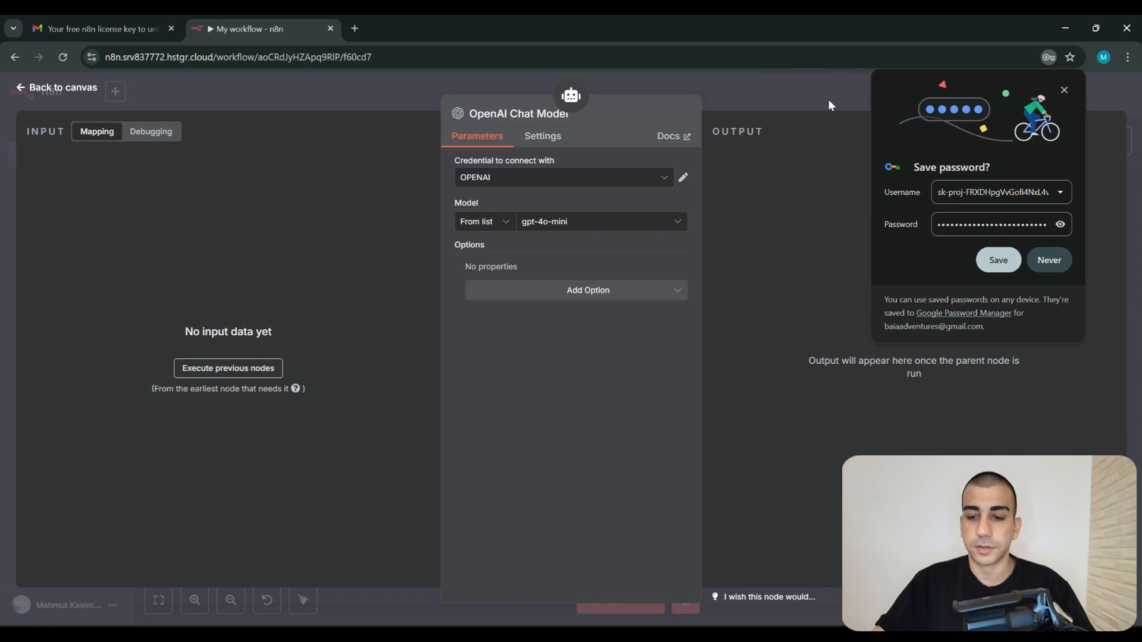
{"action": "left_click", "coordinate": [828, 99]}
{"action": "left_click", "coordinate": [1049, 260]}
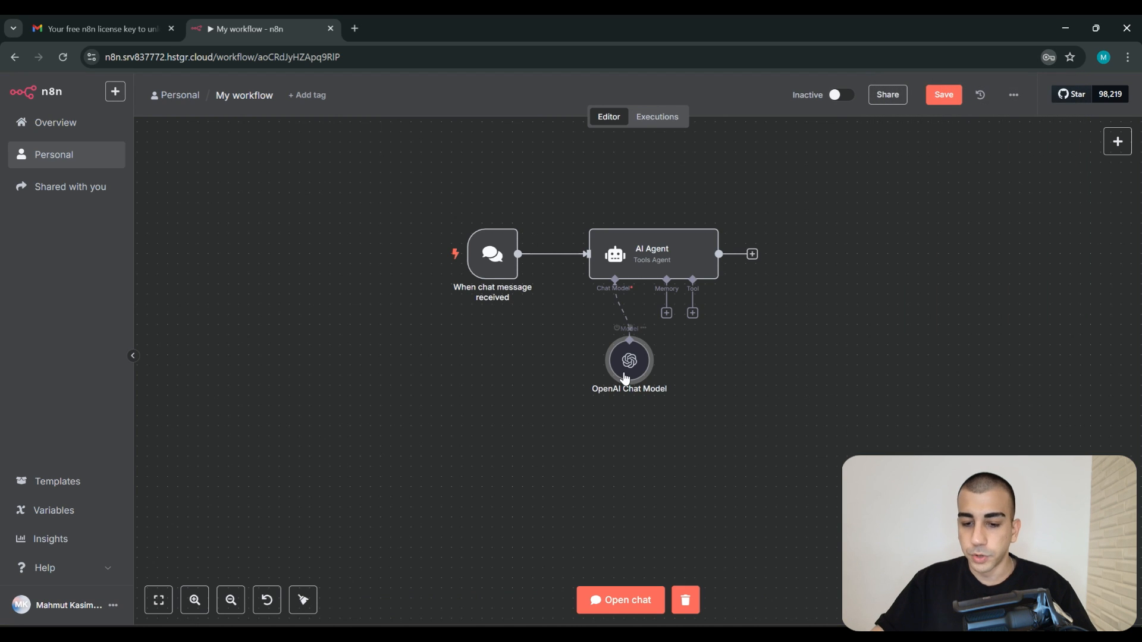
{"action": "left_click_drag", "start_coordinate": [629, 360], "coordinate": [599, 360]}
Attach Simple Memory to the AI Agent
{"action": "left_click", "coordinate": [666, 313]}
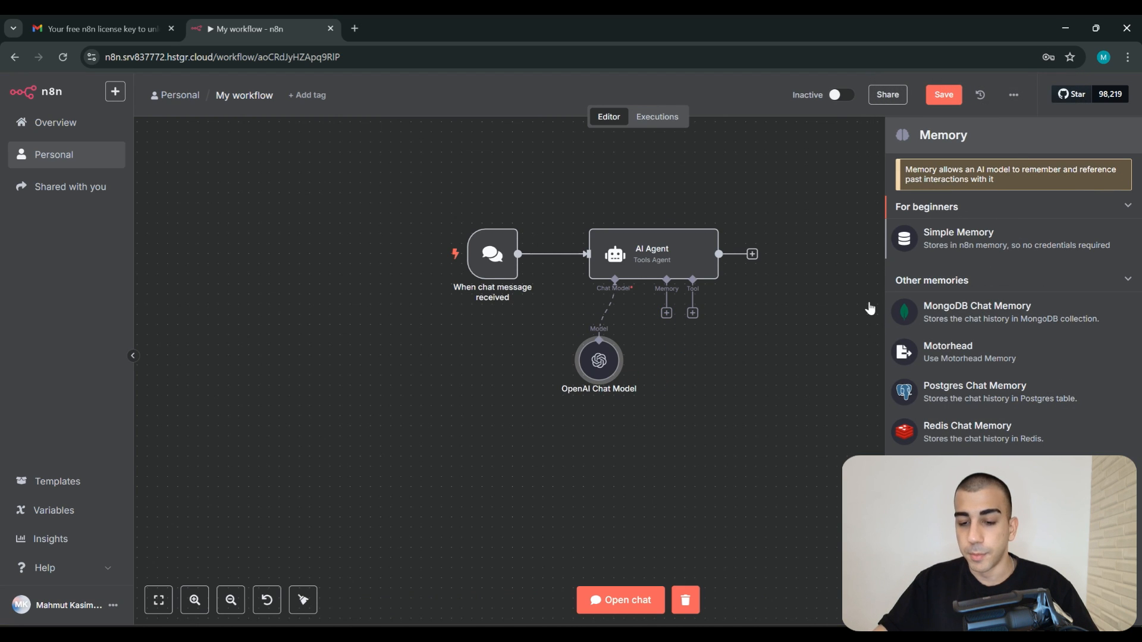
{"action": "left_click", "coordinate": [982, 238]}
{"action": "left_click", "coordinate": [769, 96]}
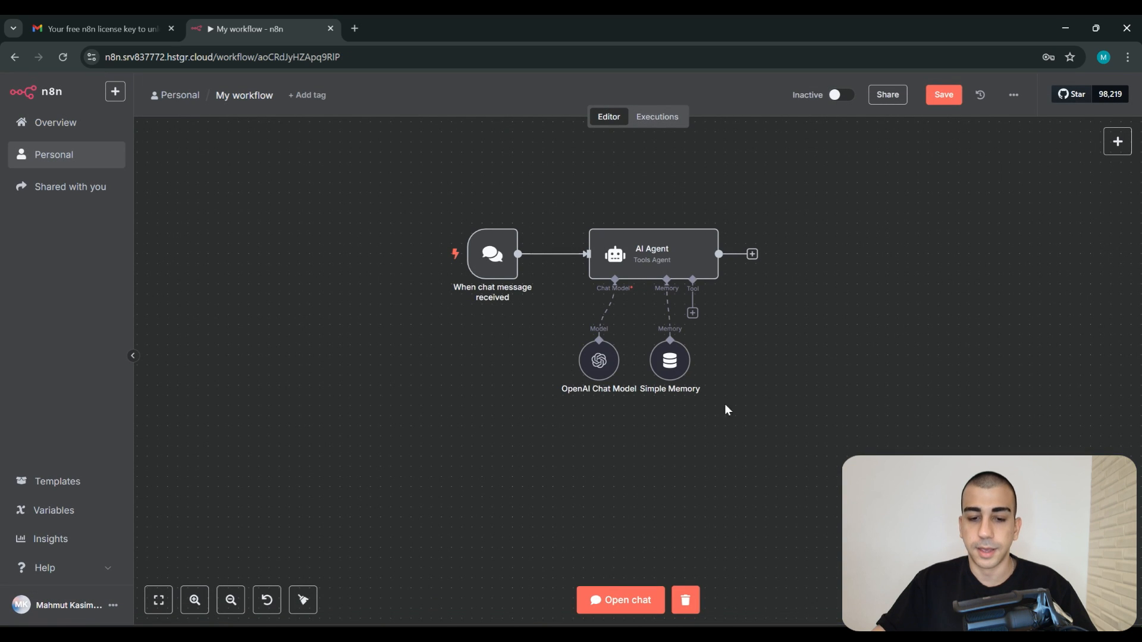
{"action": "scroll", "coordinate": [494, 262], "scroll_direction": "down", "scroll_amount": 1}
Open the test chat panel and enable Make Chat Publicly Available on the chat trigger
{"action": "left_click", "coordinate": [457, 246]}
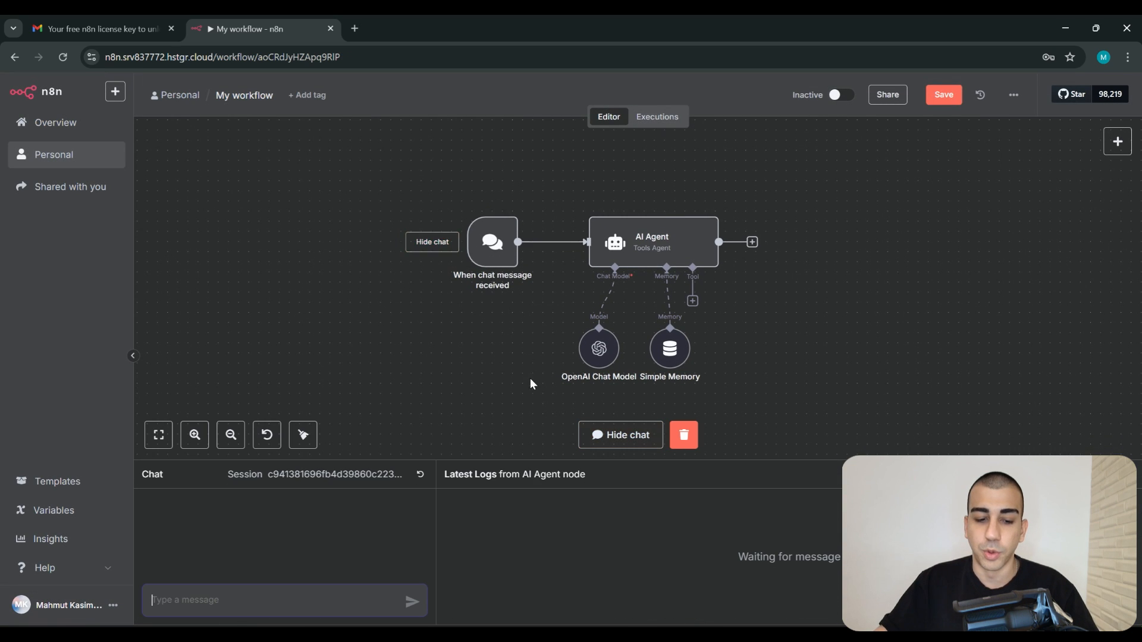
{"action": "left_click_drag", "start_coordinate": [797, 464], "coordinate": [797, 404]}
{"action": "double_click", "coordinate": [501, 261]}
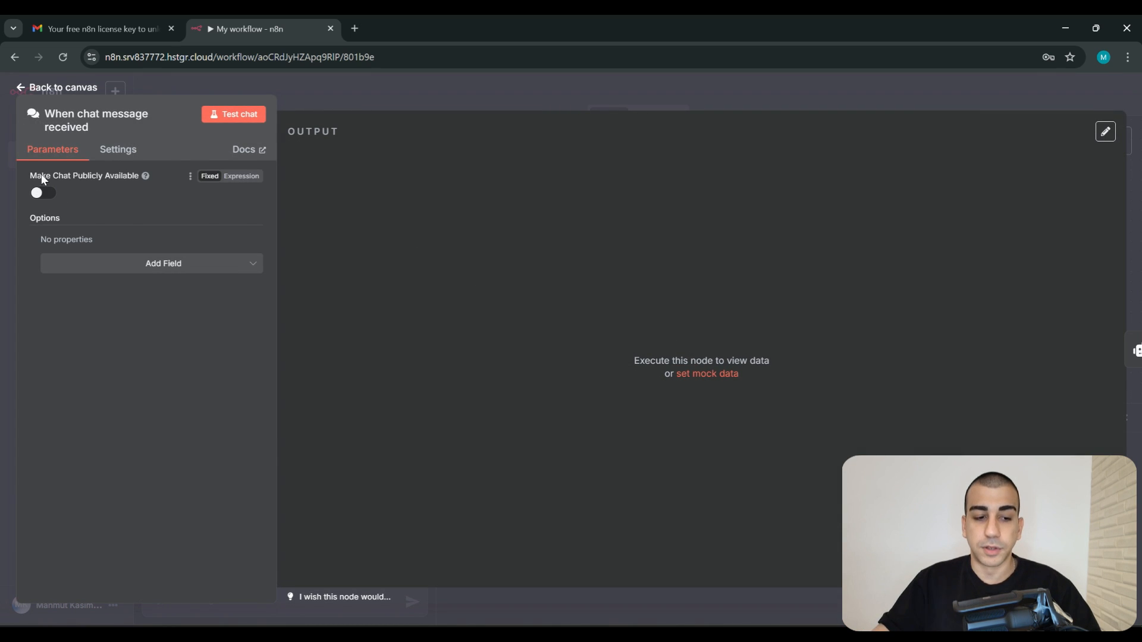
{"action": "left_click", "coordinate": [47, 196]}
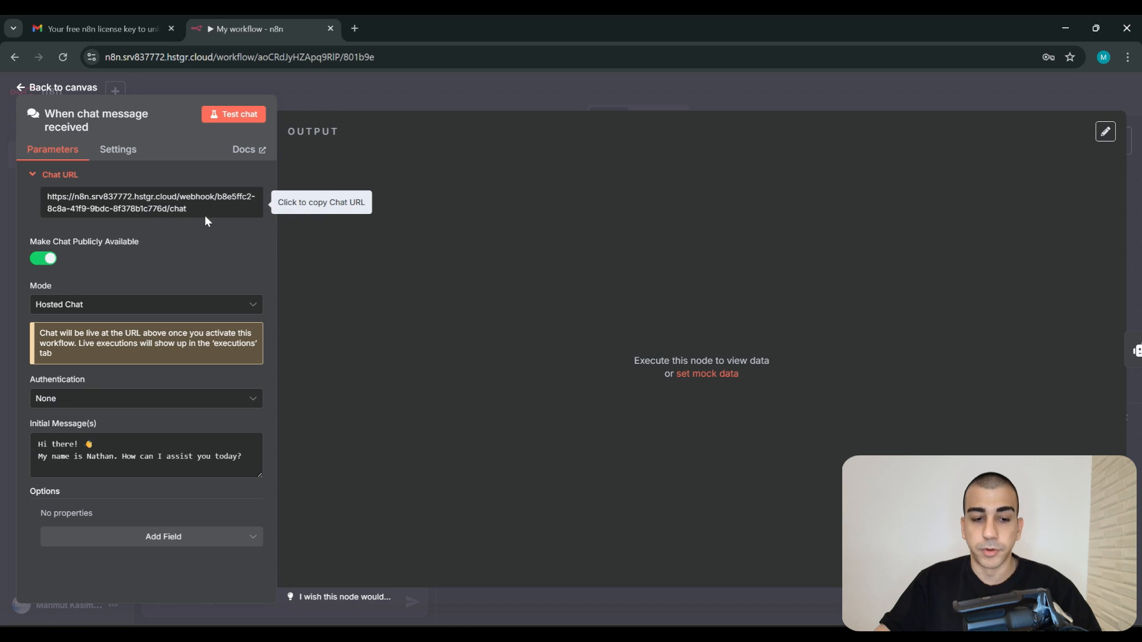
{"action": "left_click_drag", "start_coordinate": [212, 214], "coordinate": [56, 187]}
{"action": "key", "text": "ctrl+c"}
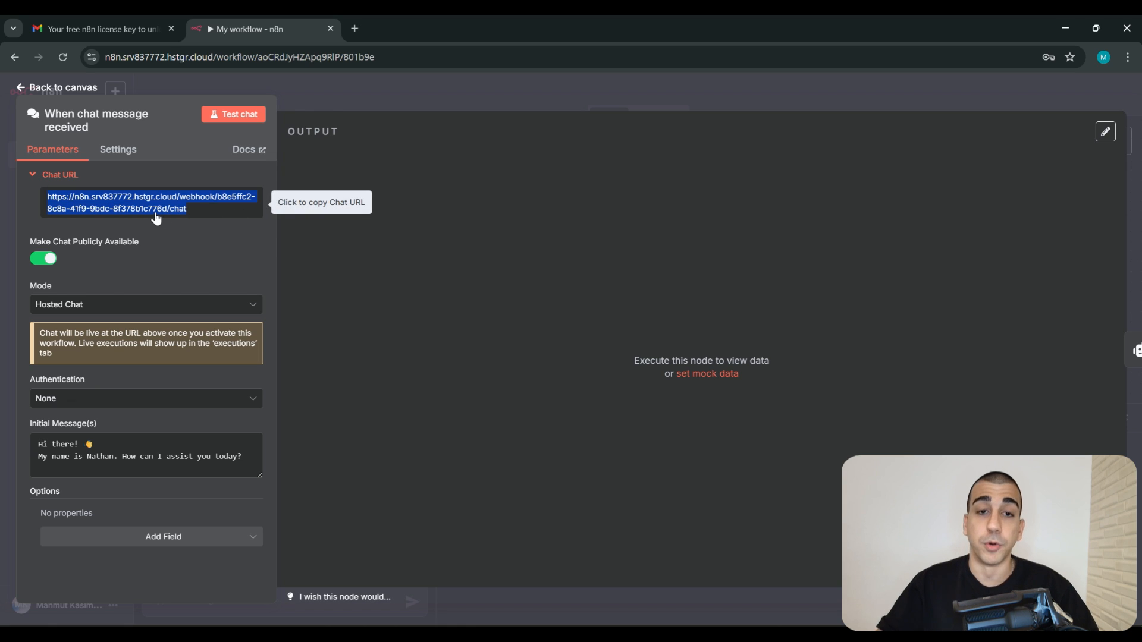
{"action": "left_click", "coordinate": [182, 209]}
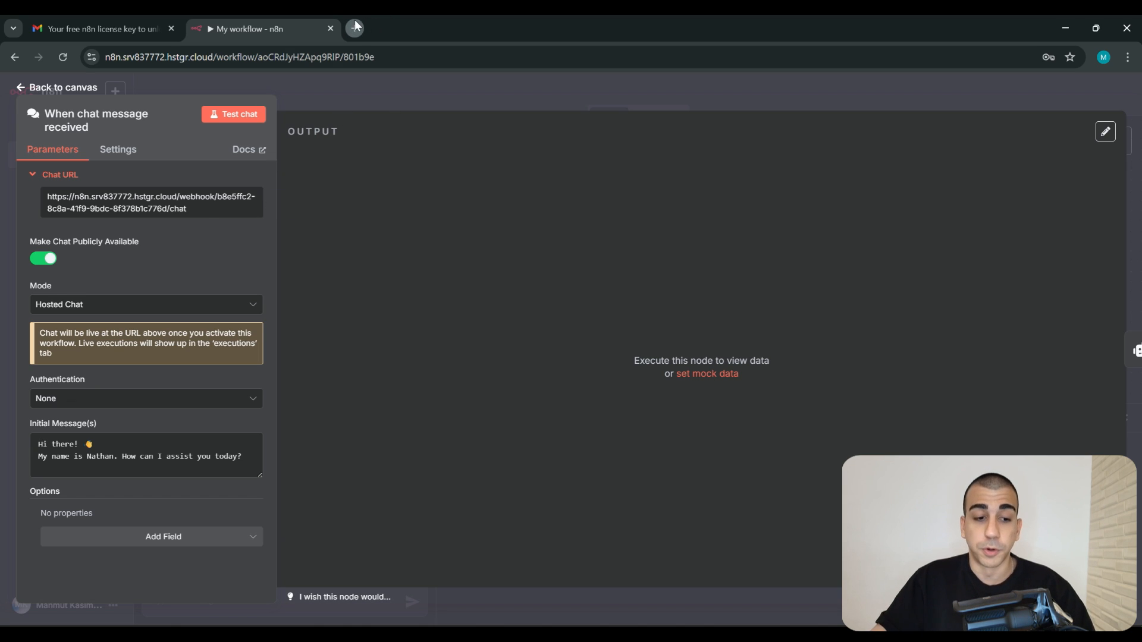
{"action": "left_click", "coordinate": [618, 86]}
Switch the workflow to Active and copy the trigger's public Chat URL
{"action": "left_click", "coordinate": [1015, 209]}
{"action": "left_click", "coordinate": [841, 96]}
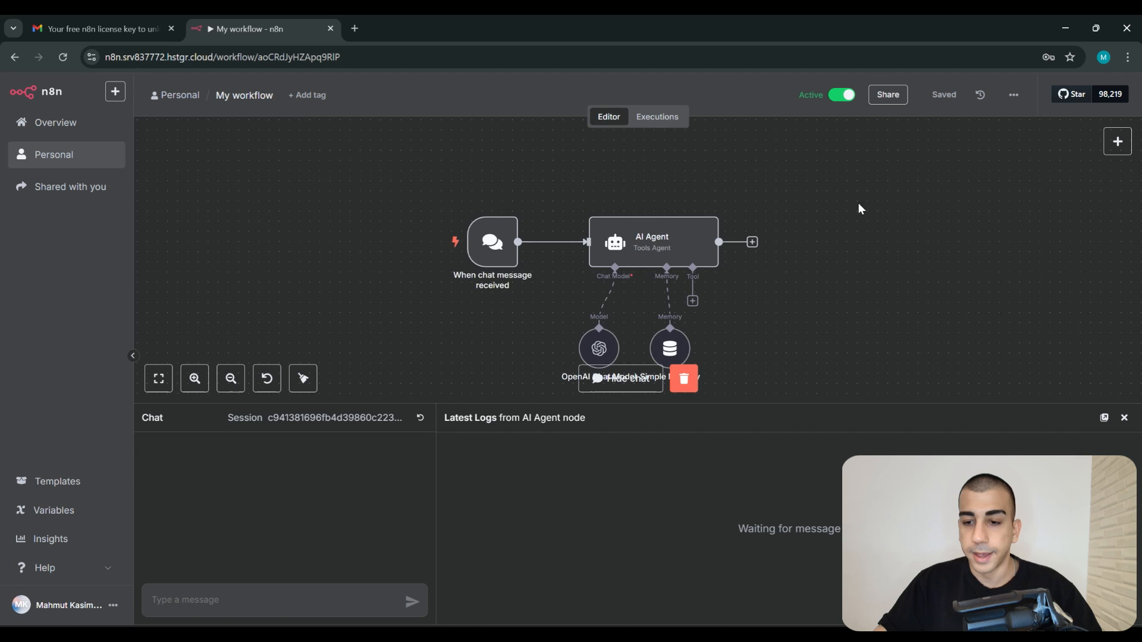
{"action": "double_click", "coordinate": [492, 241]}
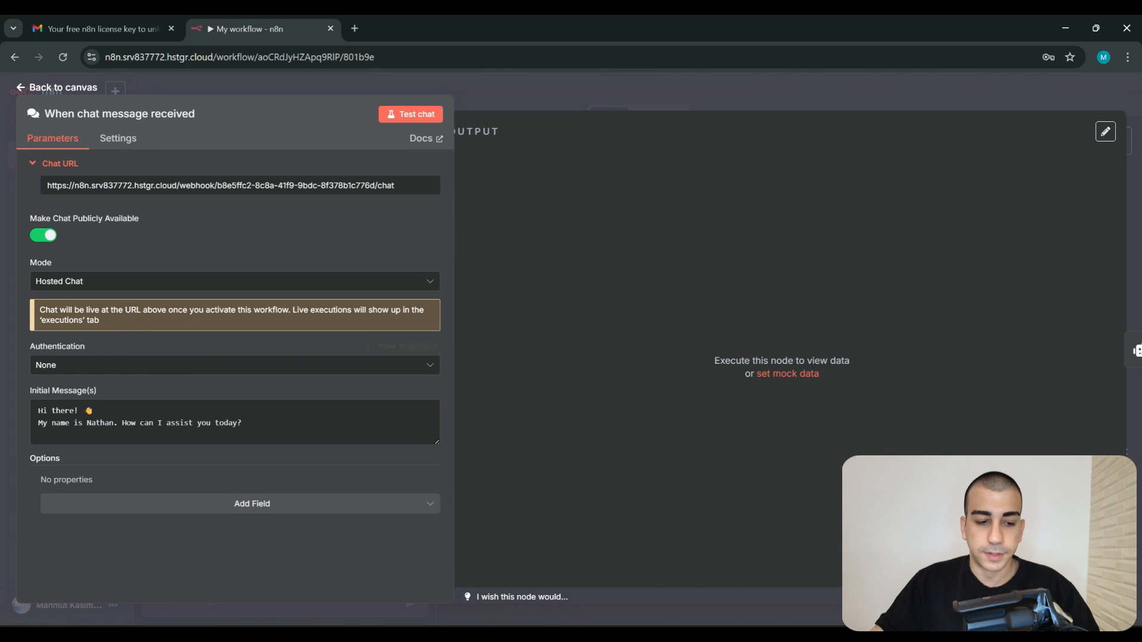
{"action": "left_click_drag", "start_coordinate": [40, 310], "coordinate": [122, 310]}
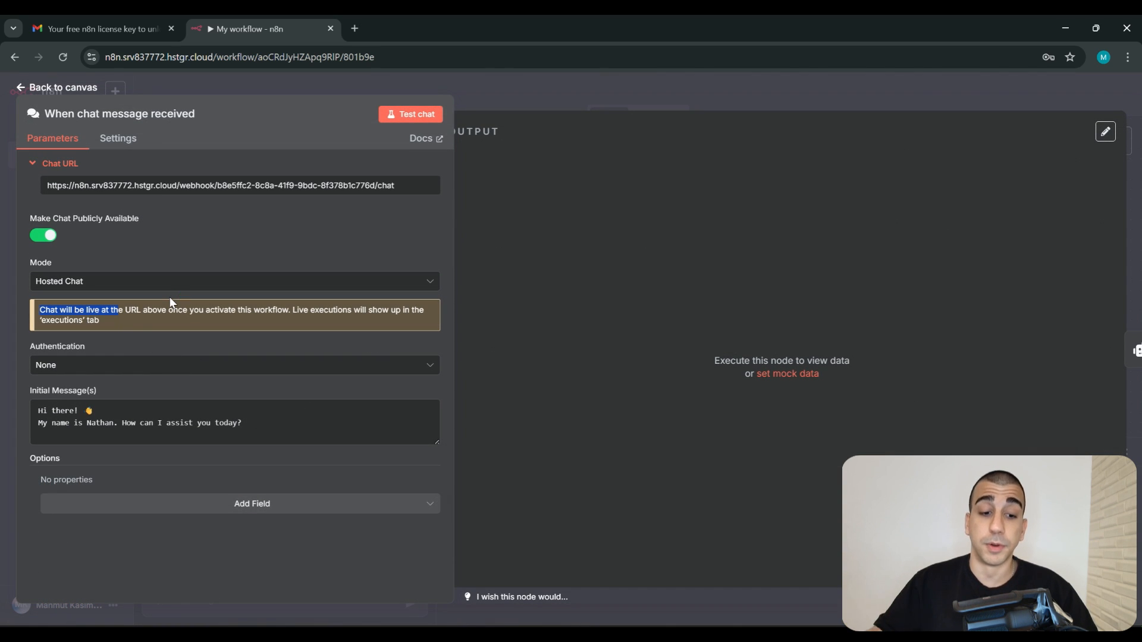
{"action": "left_click", "coordinate": [119, 311]}
{"action": "left_click_drag", "start_coordinate": [292, 309], "coordinate": [381, 322]}
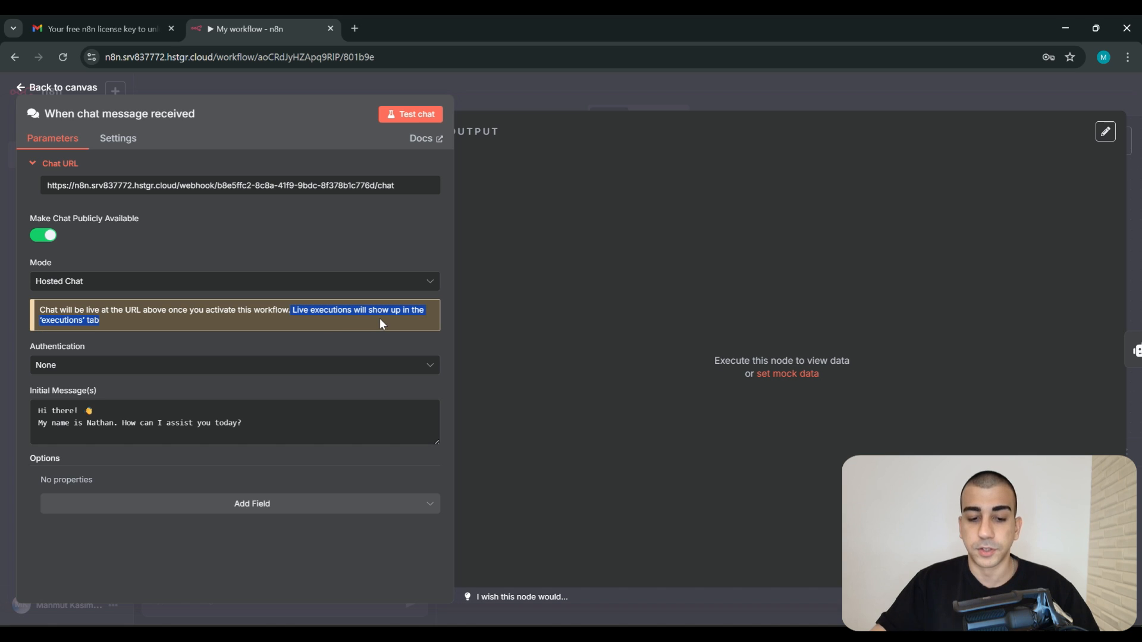
{"action": "left_click", "coordinate": [380, 318]}
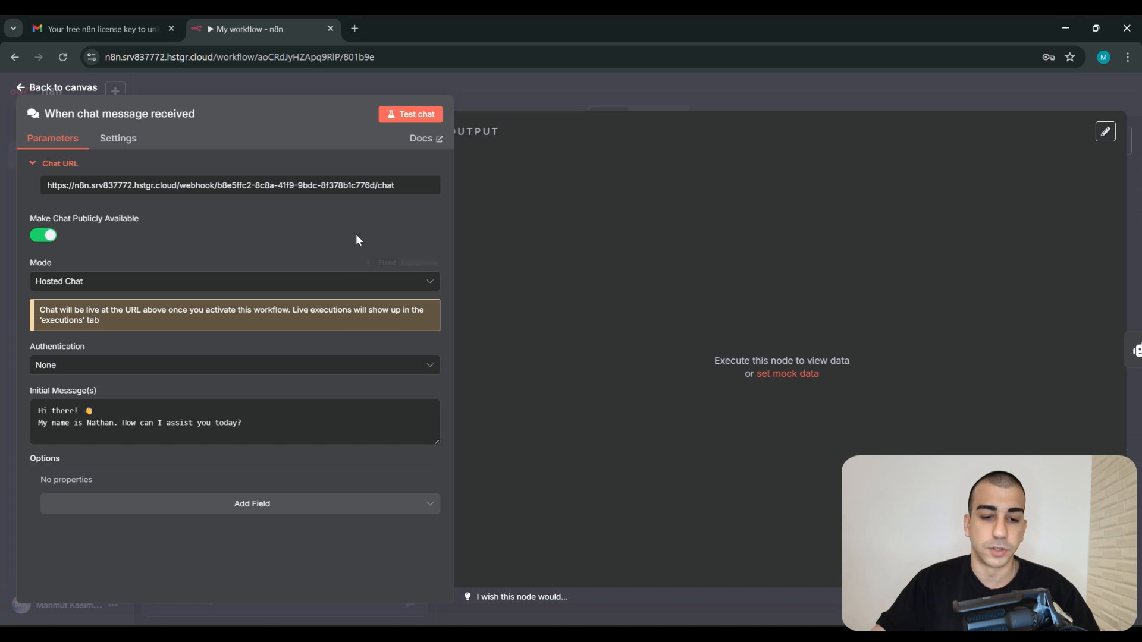
{"action": "left_click", "coordinate": [386, 189]}
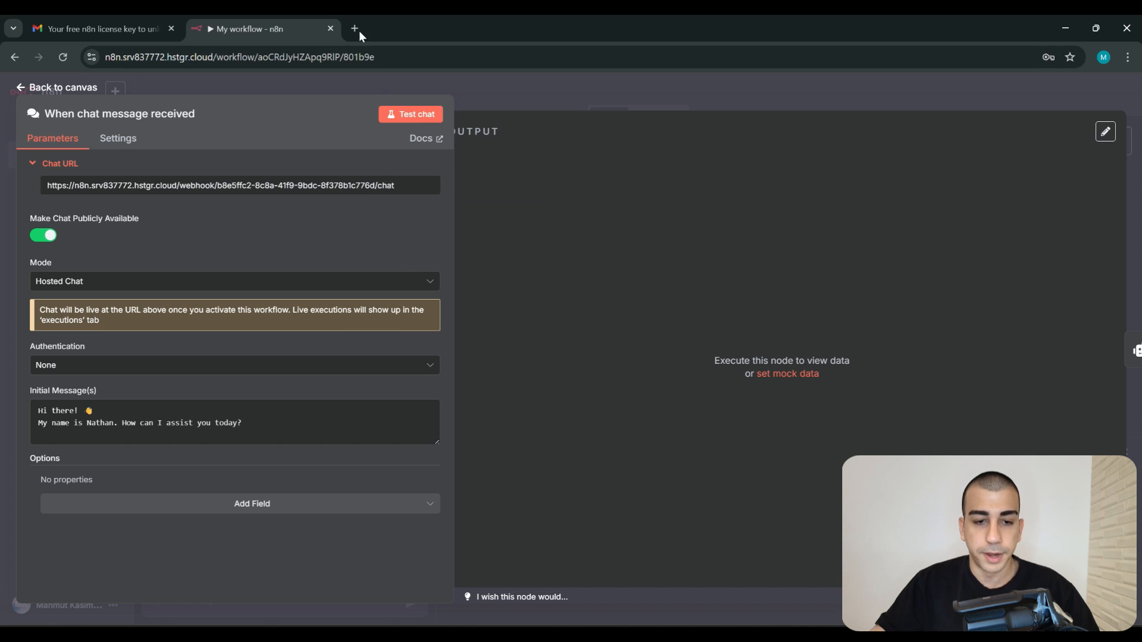
{"action": "left_click", "coordinate": [354, 28]}
Load the hosted chat page from the pasted Chat URL and read the bot's greeting
{"action": "key", "text": "ctrl+v"}
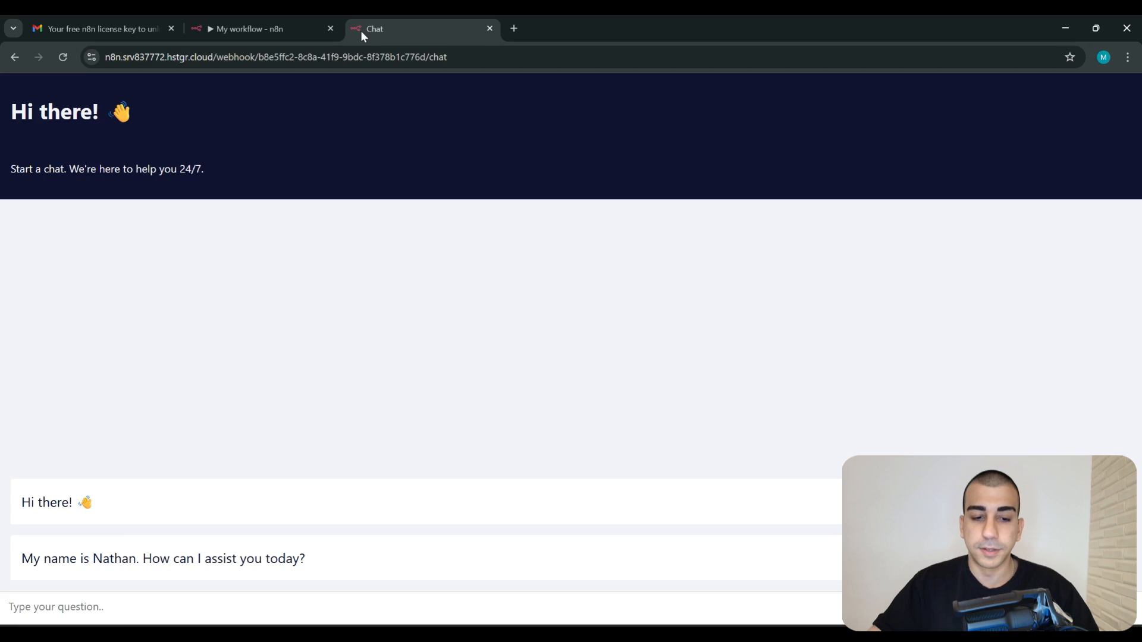
{"action": "left_click_drag", "start_coordinate": [470, 58], "coordinate": [92, 77]}
{"action": "left_click", "coordinate": [335, 362]}
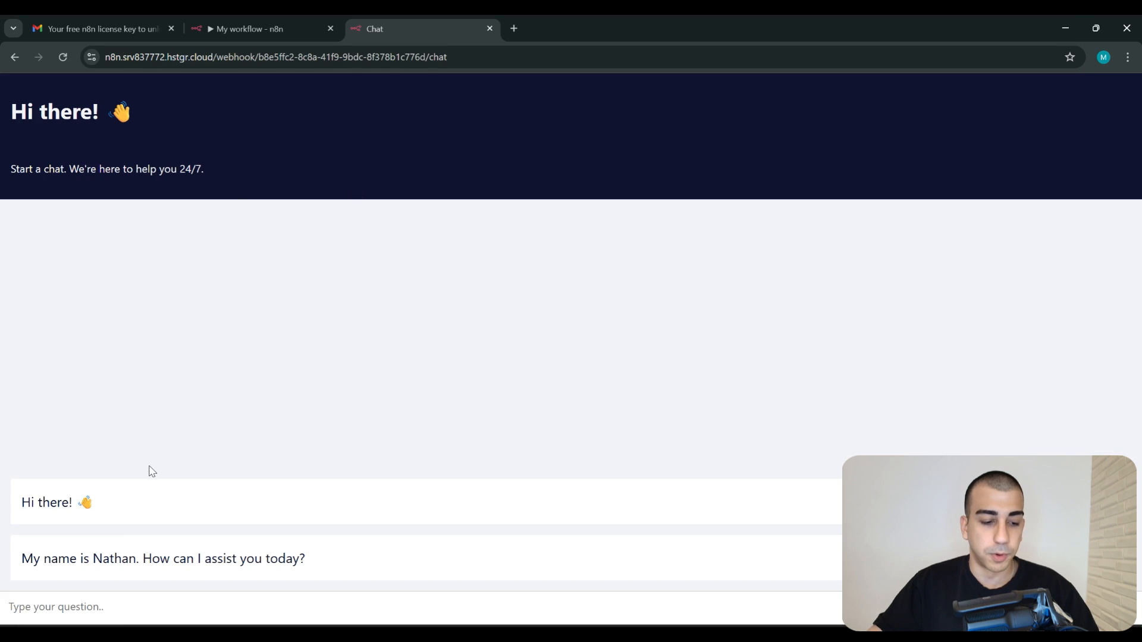
{"action": "left_click_drag", "start_coordinate": [21, 503], "coordinate": [98, 509]}
{"action": "left_click_drag", "start_coordinate": [40, 570], "coordinate": [337, 588]}
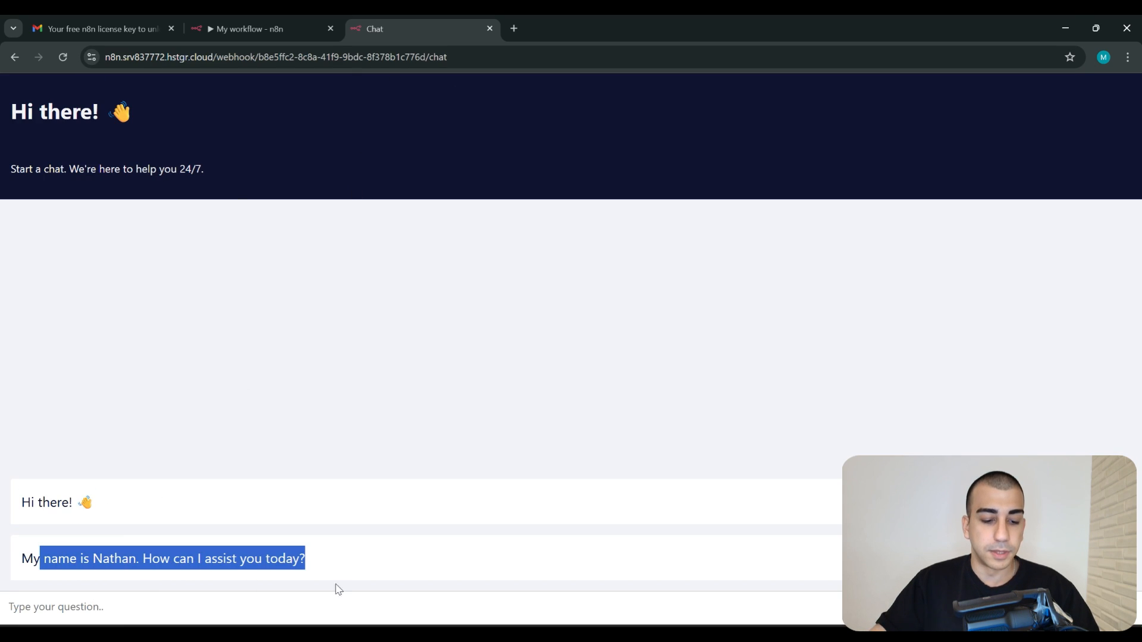
Ask the agent 'Hi how are you?', read its reply, then return to the workflow tab
{"action": "left_click", "coordinate": [339, 607]}
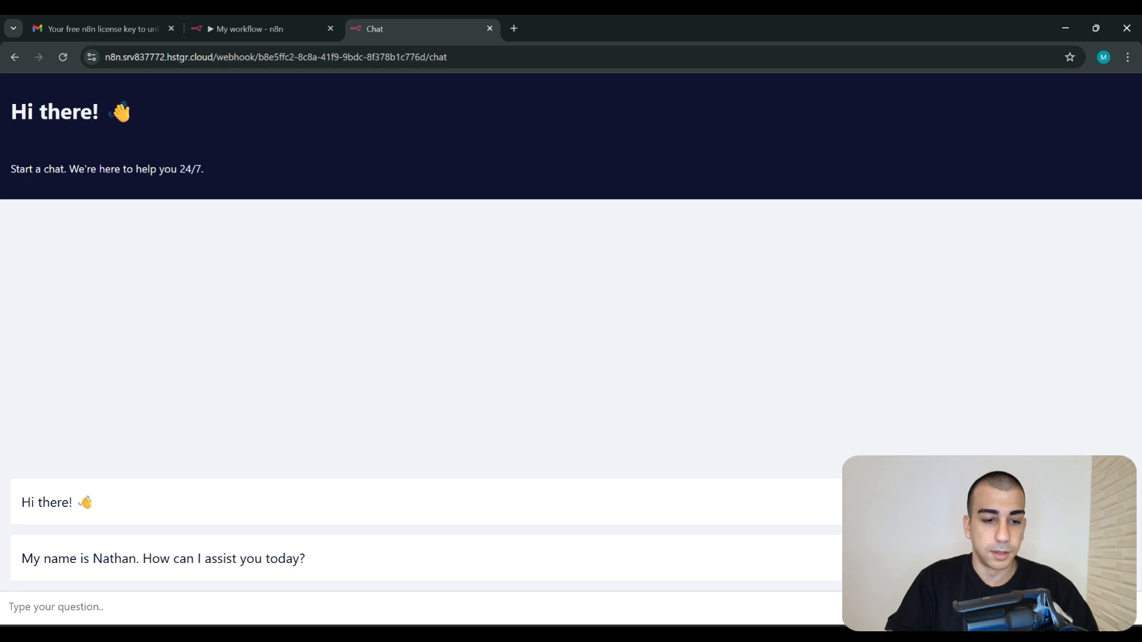
{"action": "type", "text": "HI T"}
{"action": "key", "text": "BackSpace"}
{"action": "key", "text": "BackSpace"}
{"action": "key", "text": "BackSpace"}
{"action": "key", "text": "BackSpace"}
{"action": "key", "text": "Caps_Lock"}
{"action": "type", "text": "h"}
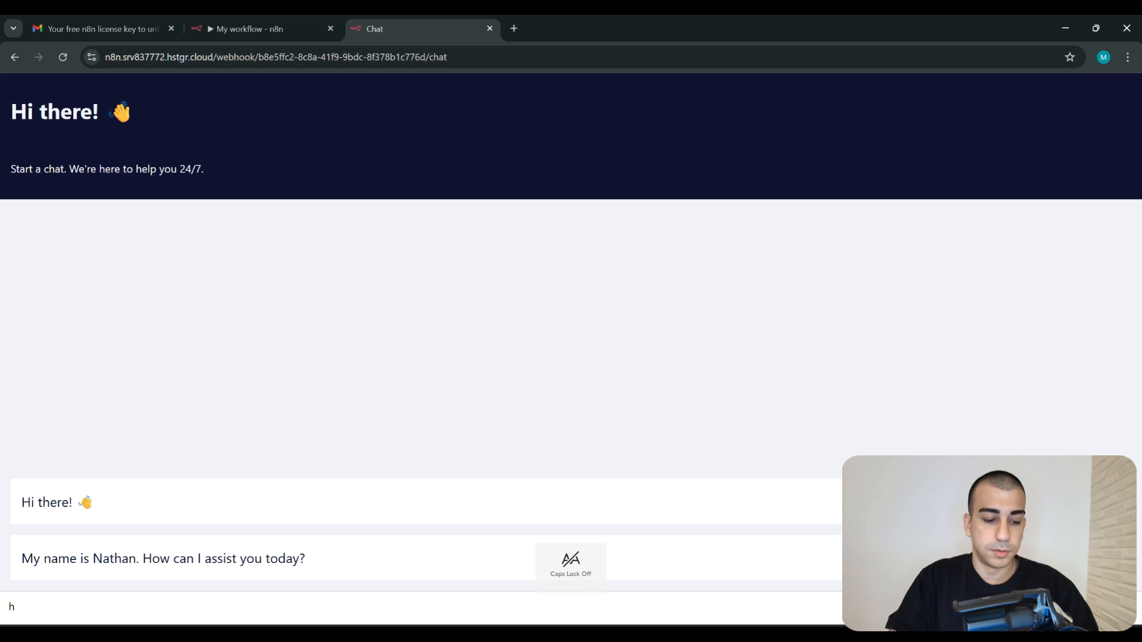
{"action": "key", "text": "BackSpace"}
{"action": "type", "text": "Hi how are you?"}
{"action": "key", "text": "Return"}
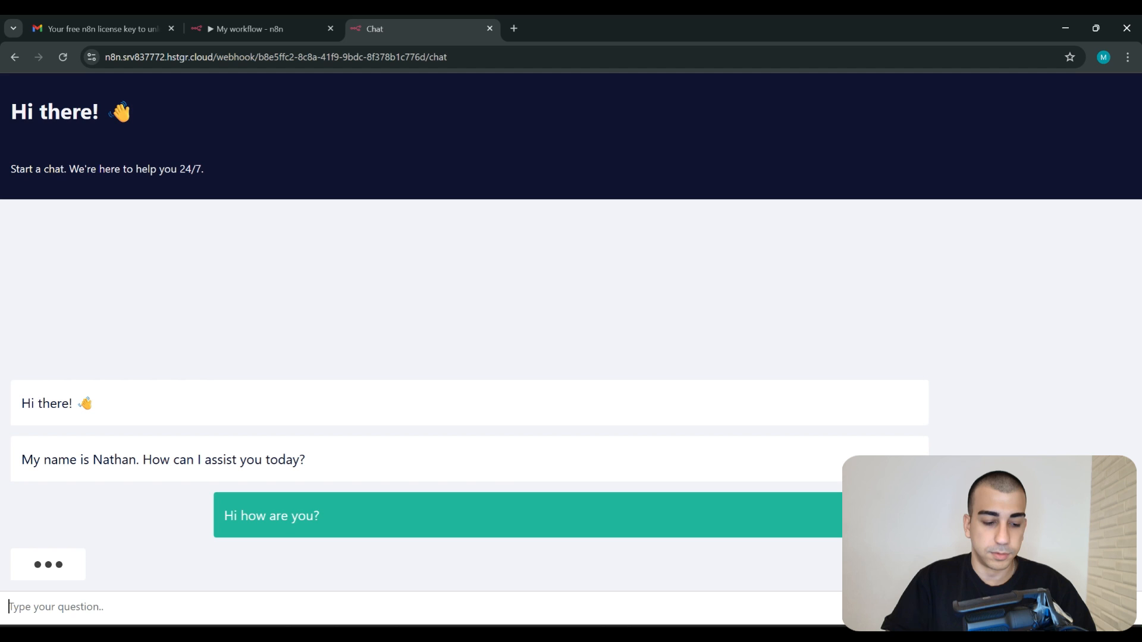
{"action": "left_click_drag", "start_coordinate": [21, 558], "coordinate": [668, 569]}
{"action": "left_click", "coordinate": [670, 567]}
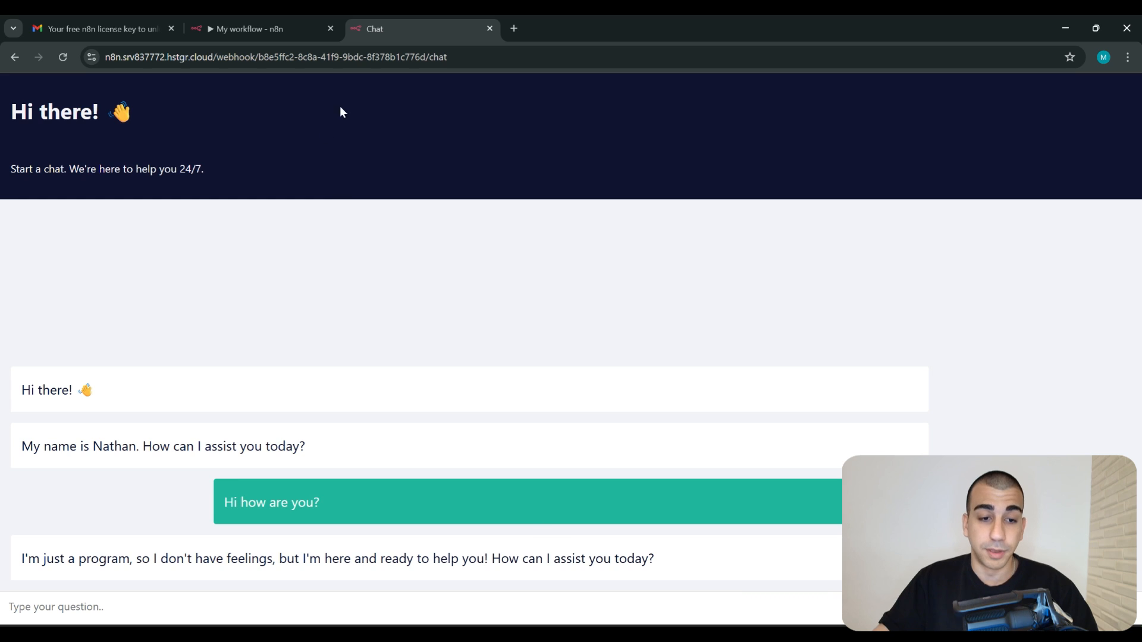
{"action": "left_click", "coordinate": [250, 29]}
{"action": "key", "text": "Escape"}
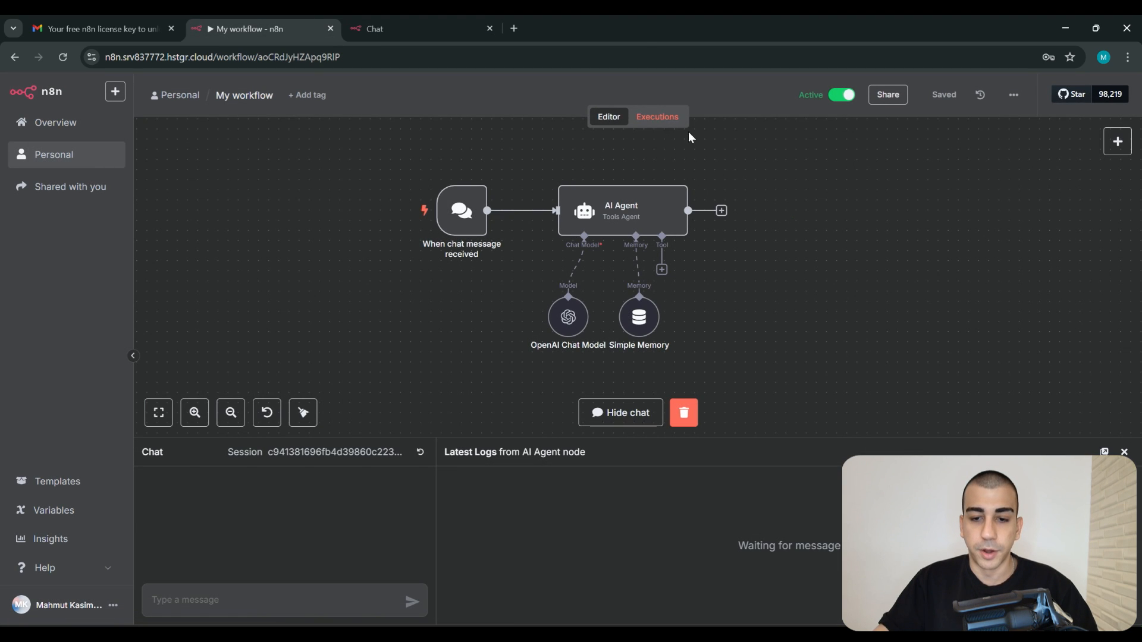
{"action": "left_click", "coordinate": [659, 117]}
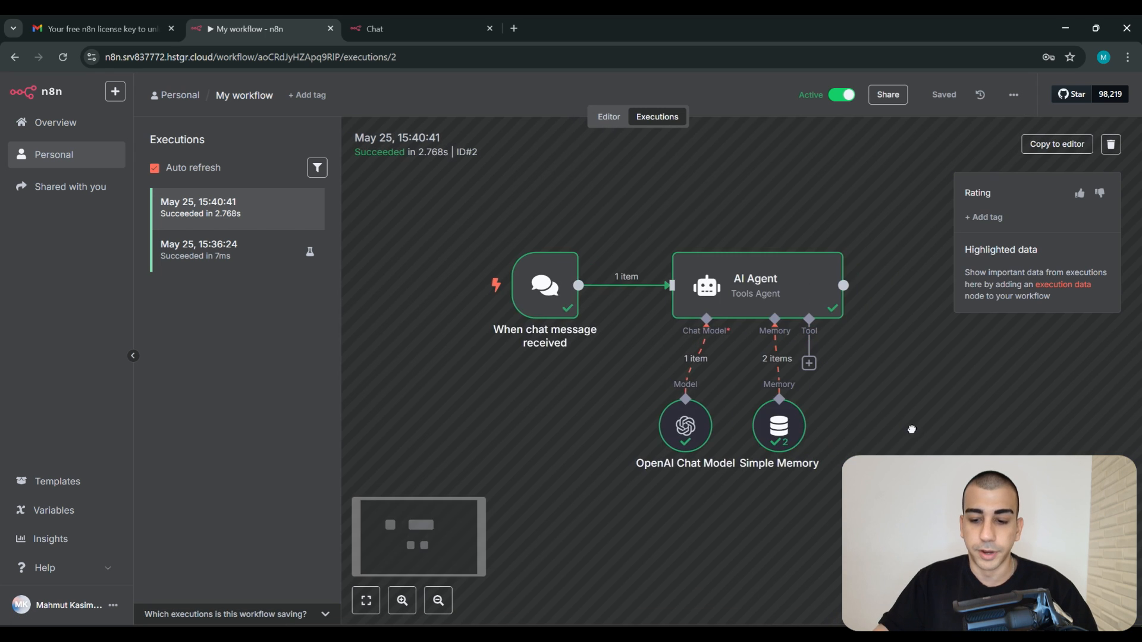
{"action": "left_click", "coordinate": [604, 117]}
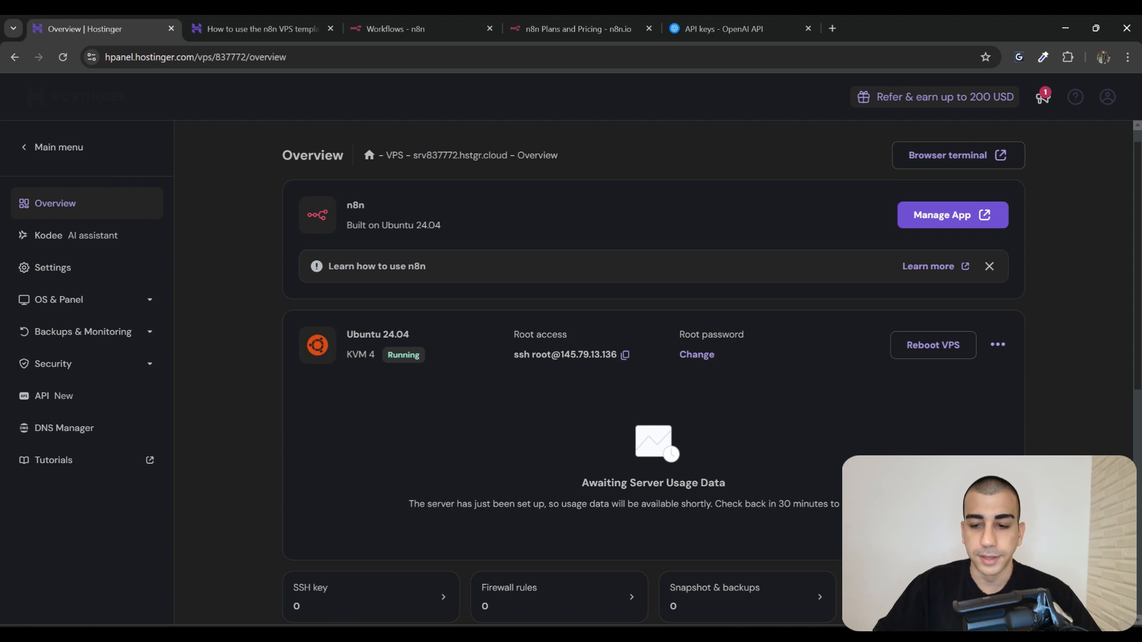
Launch the VPS browser terminal from the hPanel Overview page to get a root prompt
{"action": "left_click", "coordinate": [942, 164]}
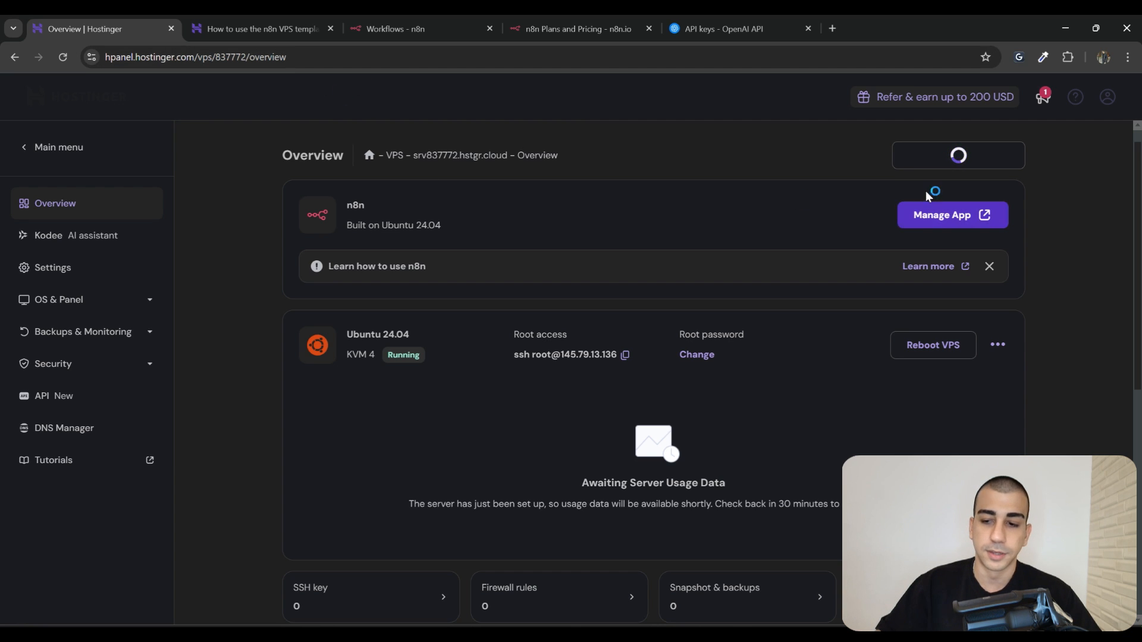
{"action": "left_click", "coordinate": [301, 29]}
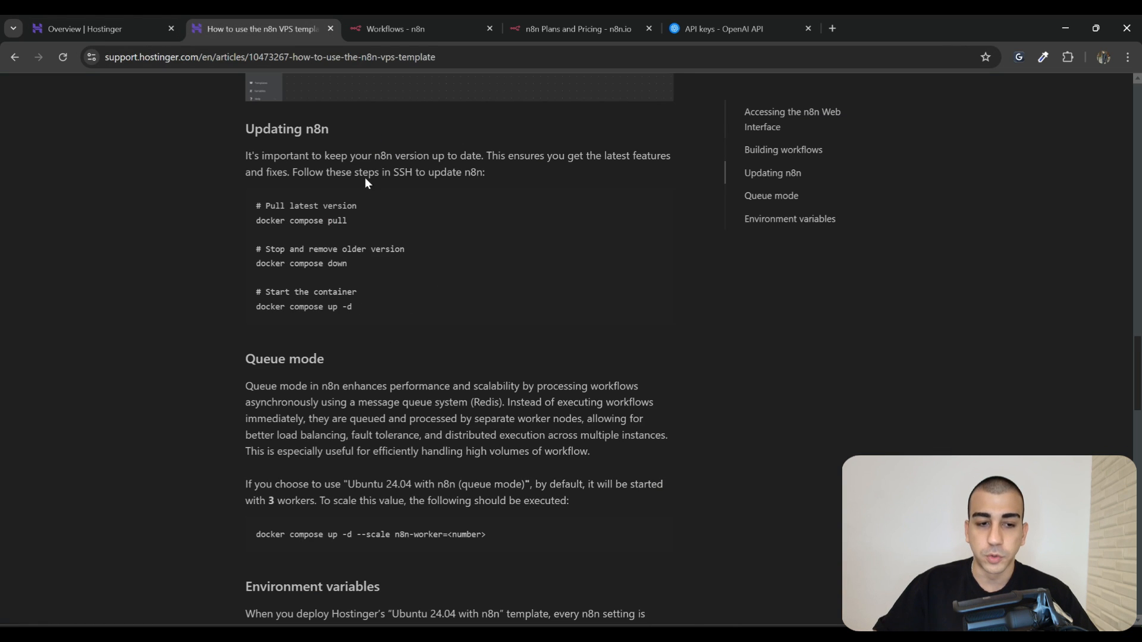
{"action": "left_click", "coordinate": [129, 53]}
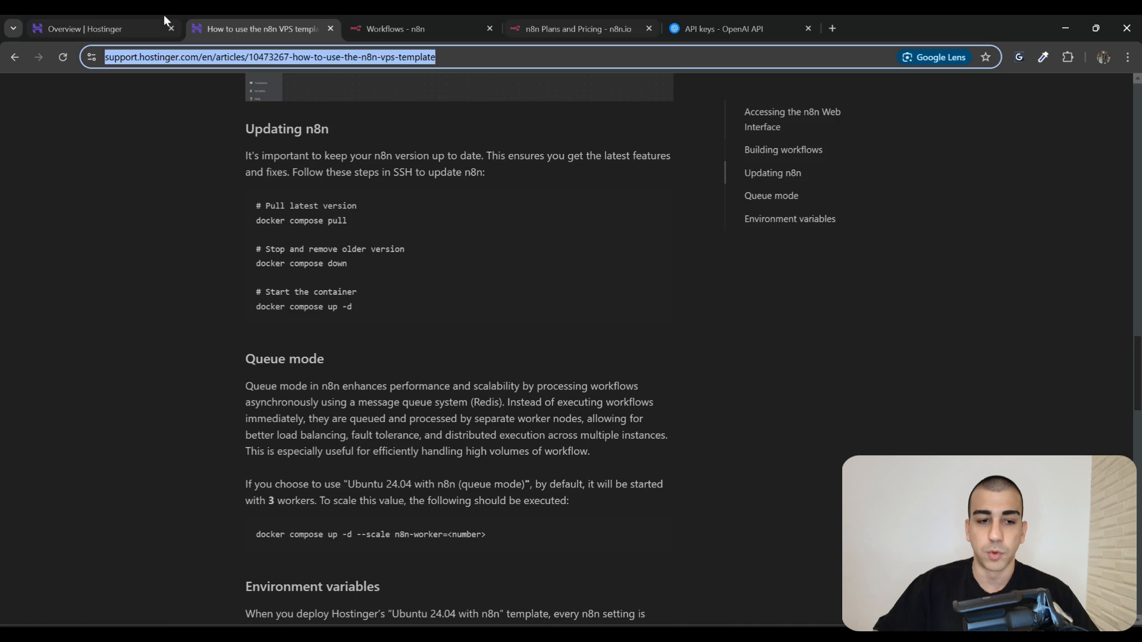
{"action": "left_click", "coordinate": [89, 28]}
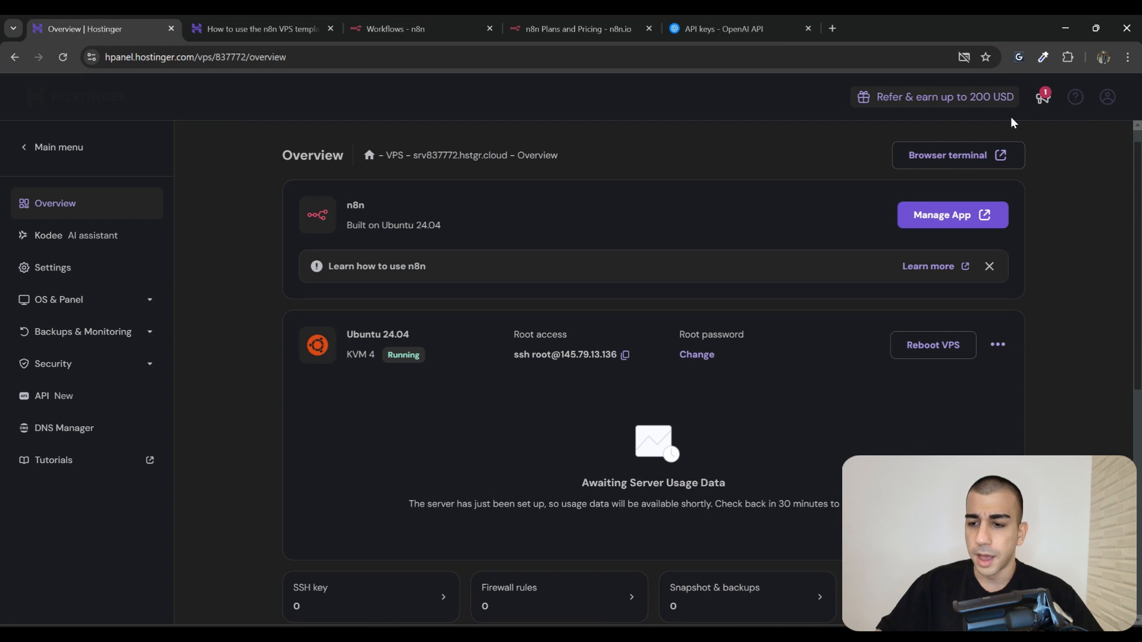
{"action": "left_click", "coordinate": [1001, 155]}
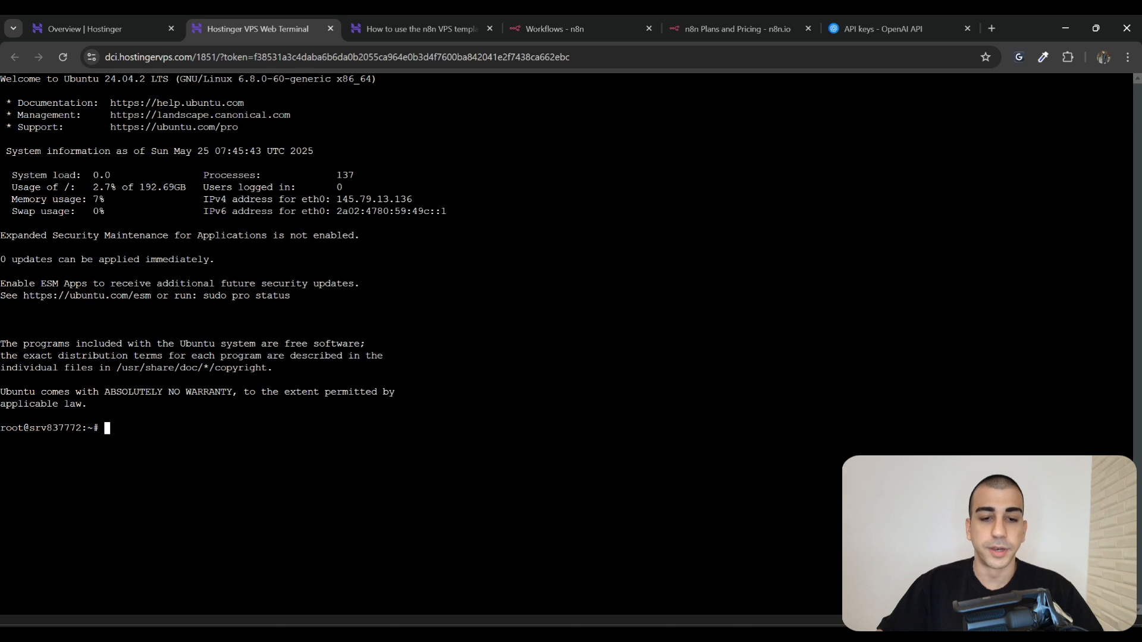
Paste and run 'docker compose pull' in the terminal to fetch the latest images
{"action": "left_click", "coordinate": [417, 28]}
{"action": "scroll", "coordinate": [324, 238], "scroll_direction": "up", "scroll_amount": 2}
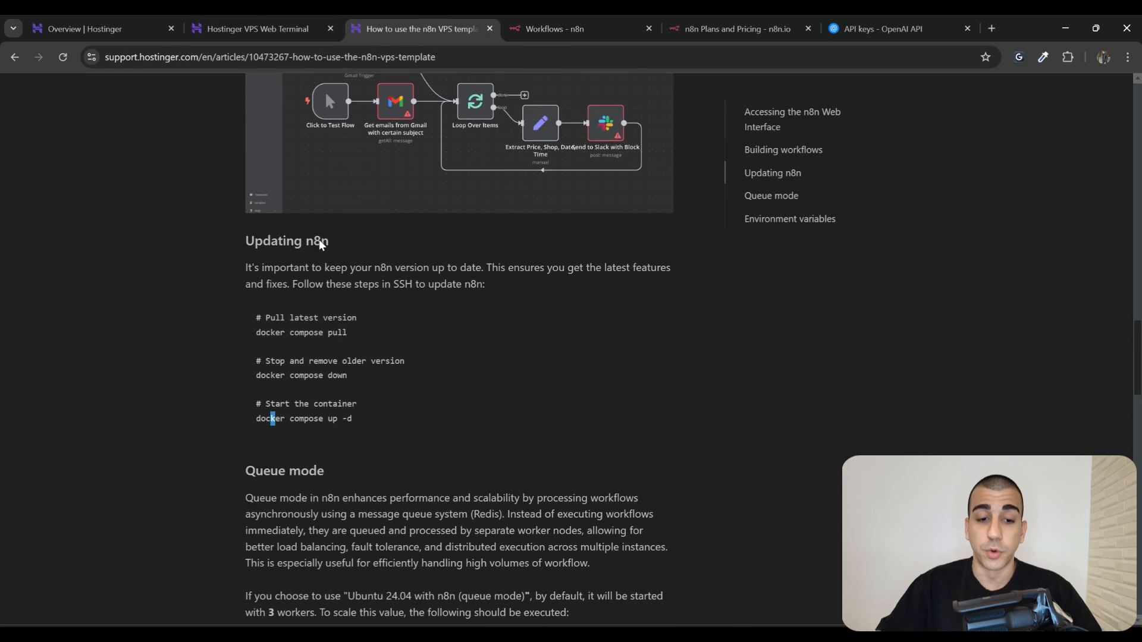
{"action": "left_click_drag", "start_coordinate": [271, 287], "coordinate": [367, 283]}
{"action": "key", "text": "ctrl+c"}
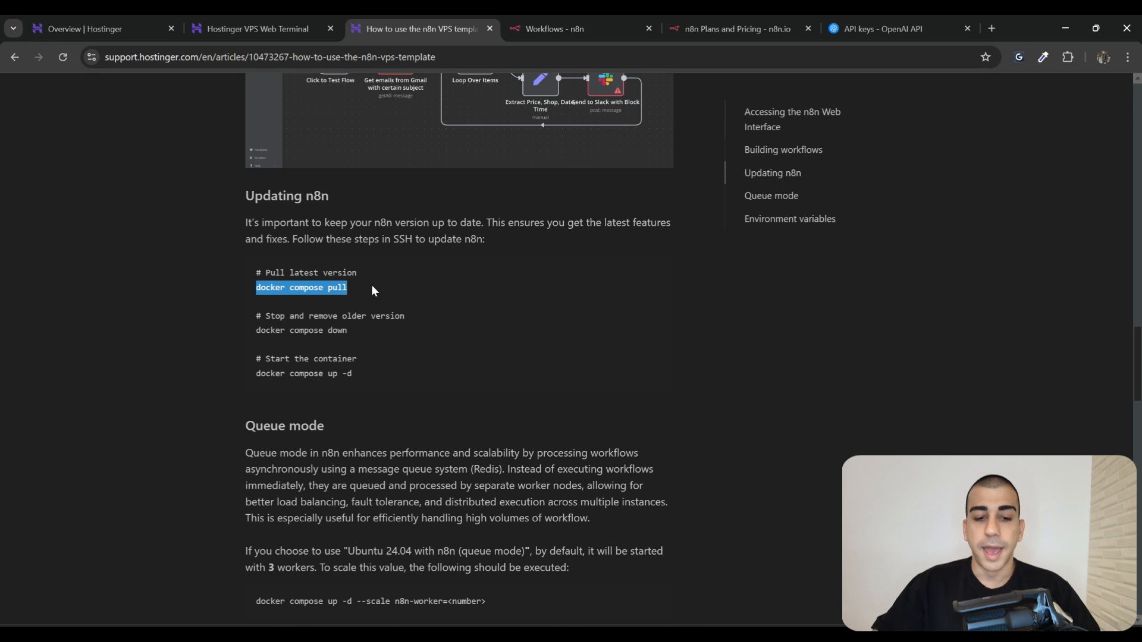
{"action": "left_click_drag", "start_coordinate": [344, 287], "coordinate": [241, 287]}
{"action": "left_click_drag", "start_coordinate": [350, 328], "coordinate": [256, 329]}
{"action": "left_click_drag", "start_coordinate": [380, 371], "coordinate": [270, 372]}
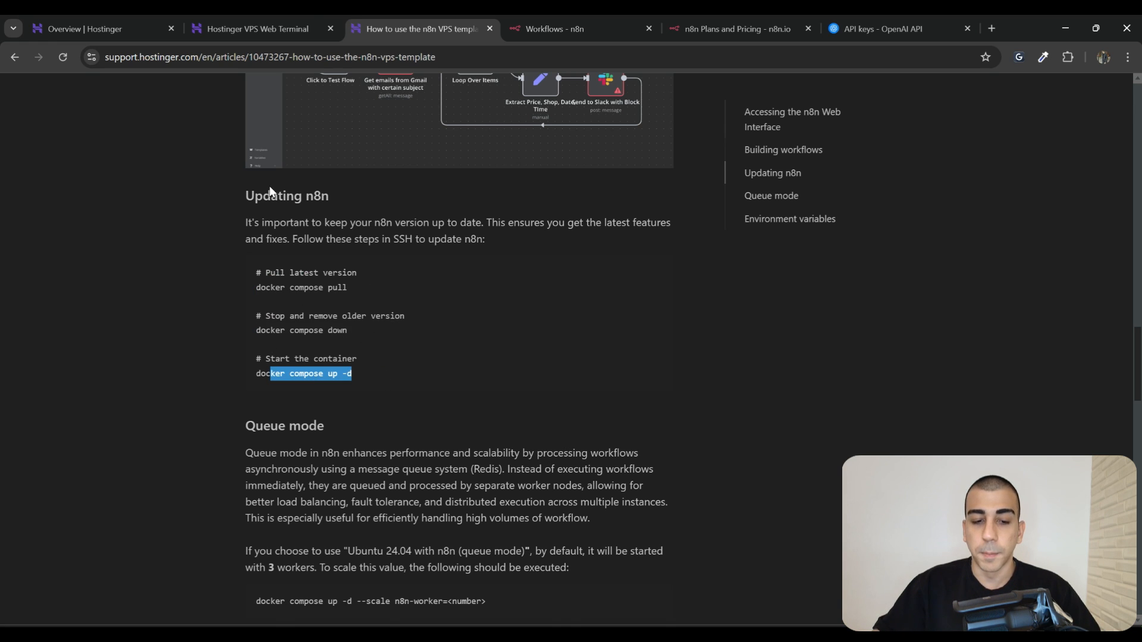
{"action": "left_click", "coordinate": [259, 29]}
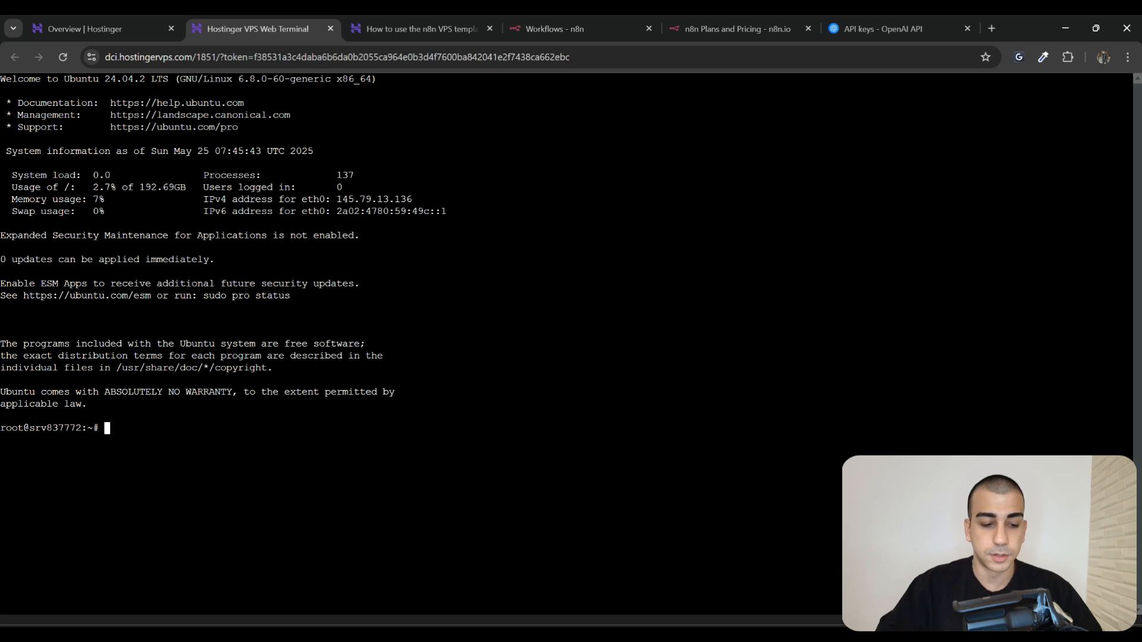
{"action": "right_click", "coordinate": [173, 427]}
{"action": "left_click", "coordinate": [237, 221]}
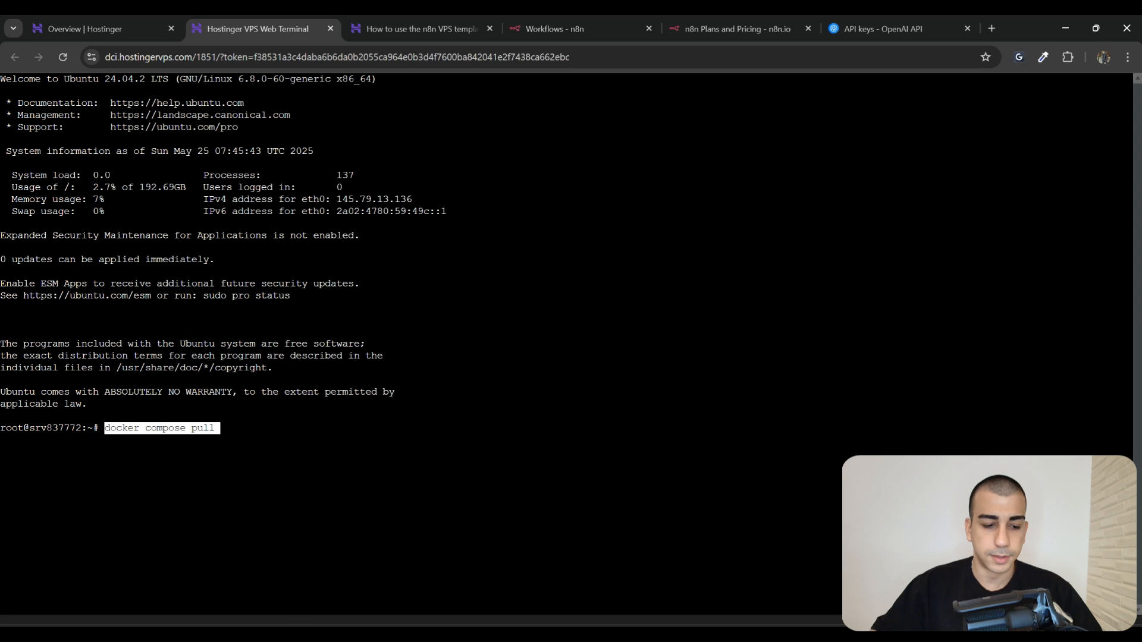
{"action": "key", "text": "Return"}
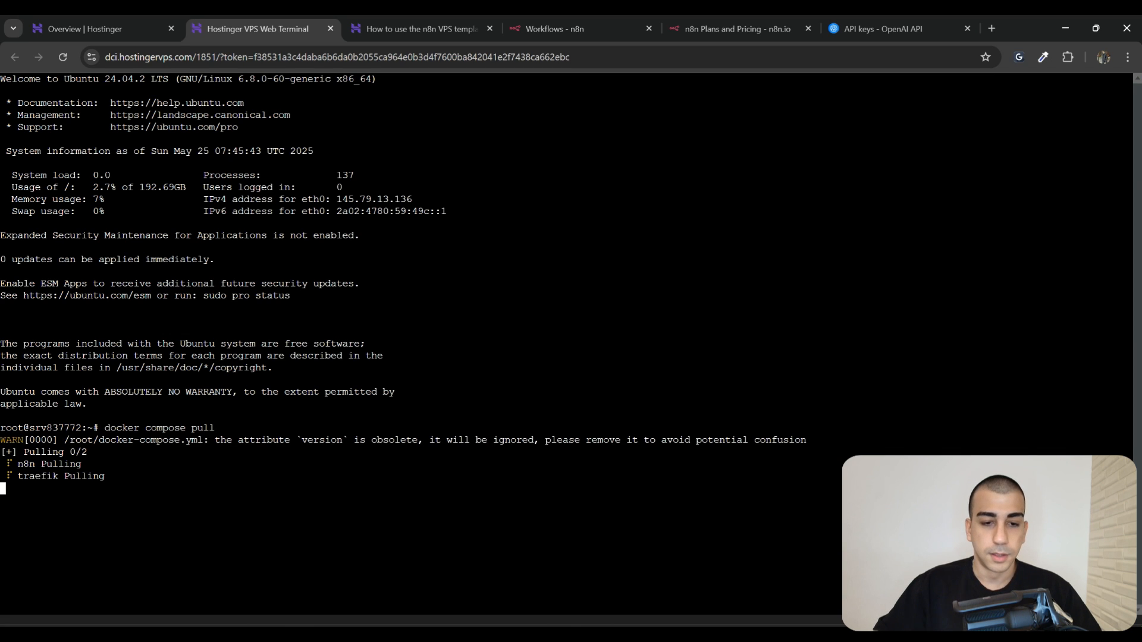
Copy 'docker compose down' from the guide and run it to remove the old containers
{"action": "left_click", "coordinate": [417, 28]}
{"action": "left_click", "coordinate": [372, 351]}
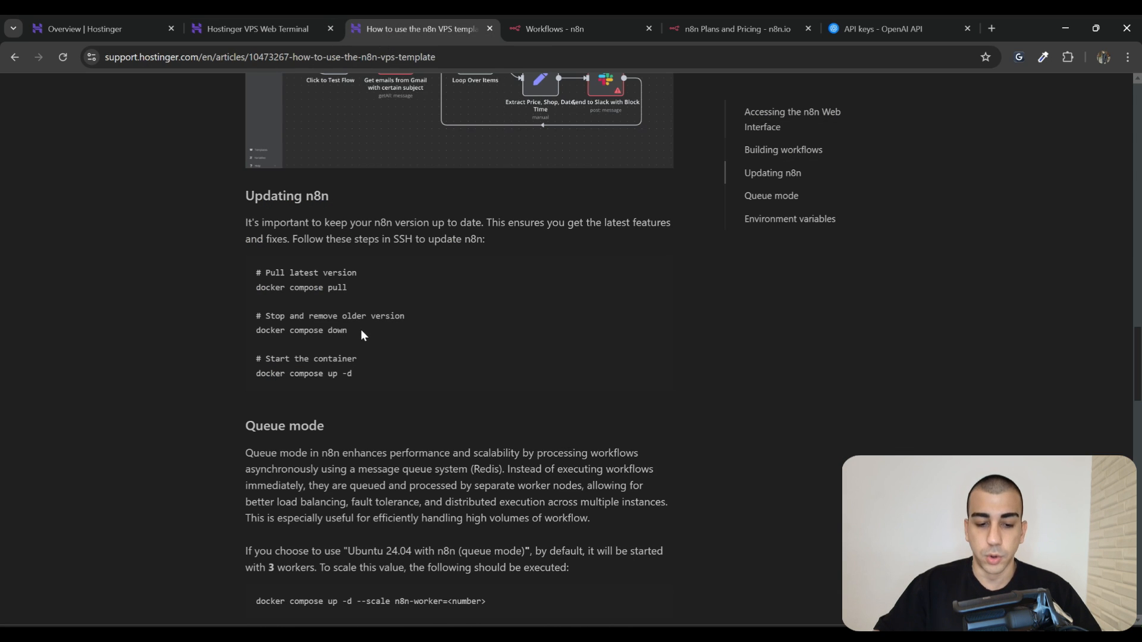
{"action": "left_click_drag", "start_coordinate": [362, 331], "coordinate": [248, 333]}
{"action": "right_click", "coordinate": [281, 333]}
{"action": "left_click", "coordinate": [322, 354]}
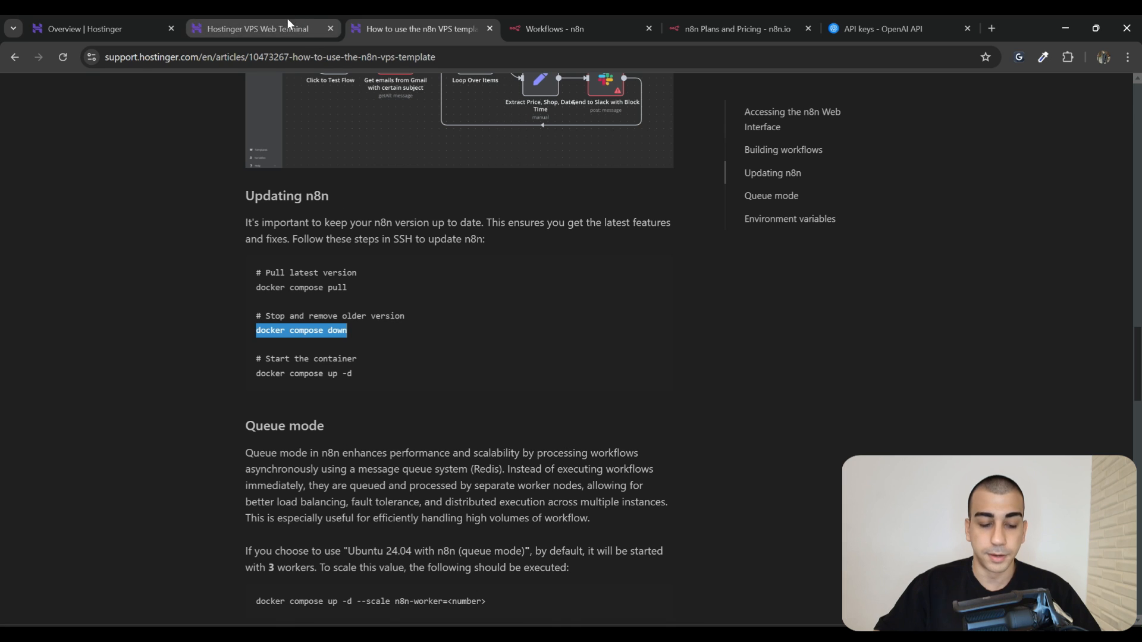
{"action": "left_click", "coordinate": [257, 29]}
{"action": "left_click_drag", "start_coordinate": [1, 440], "coordinate": [232, 477]}
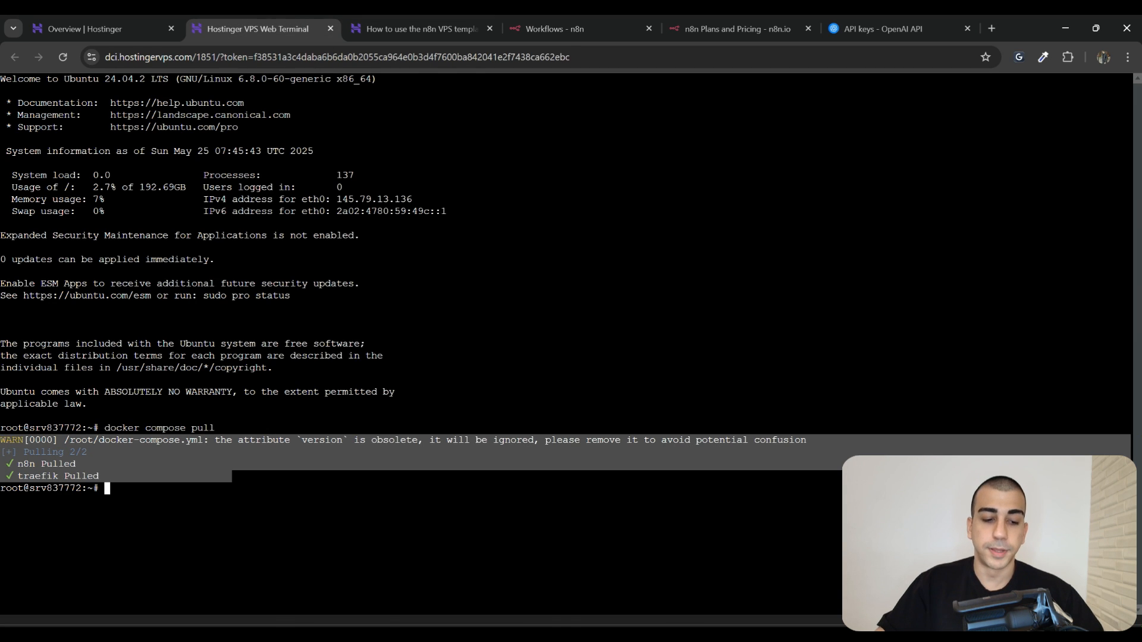
{"action": "left_click_drag", "start_coordinate": [105, 429], "coordinate": [215, 428]}
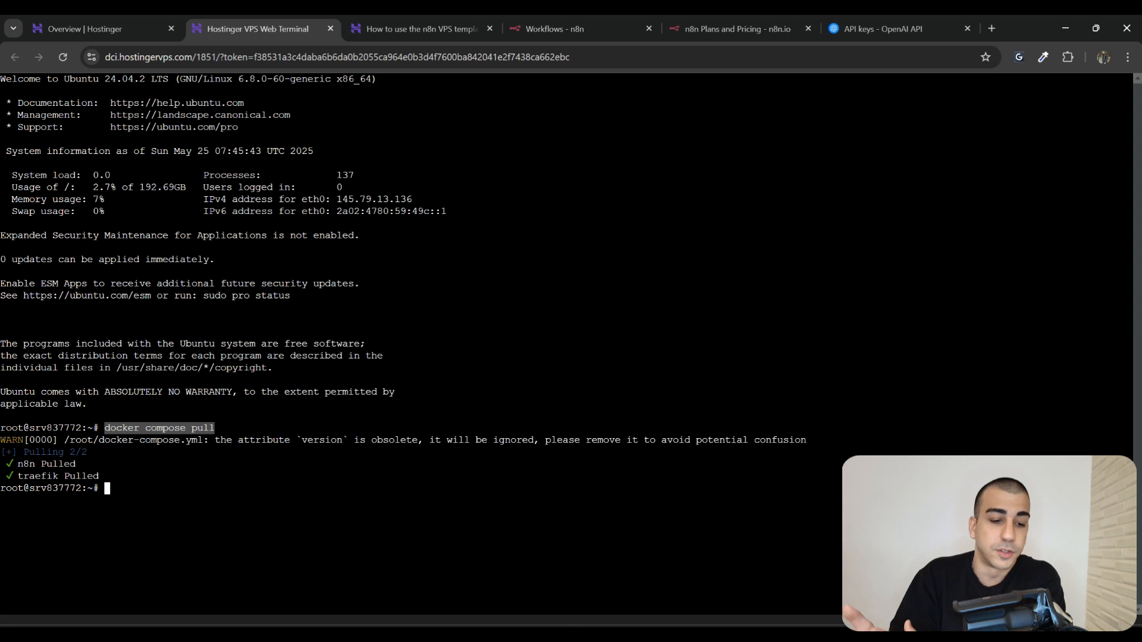
{"action": "key", "text": "ctrl+v"}
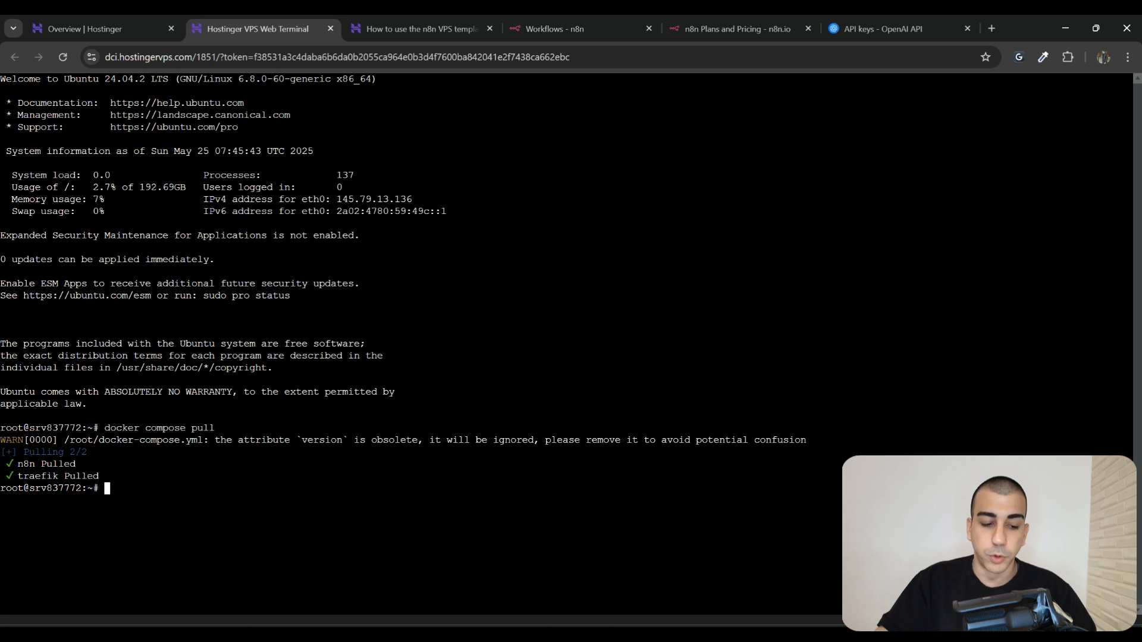
{"action": "right_click", "coordinate": [121, 491]}
{"action": "left_click", "coordinate": [142, 288]}
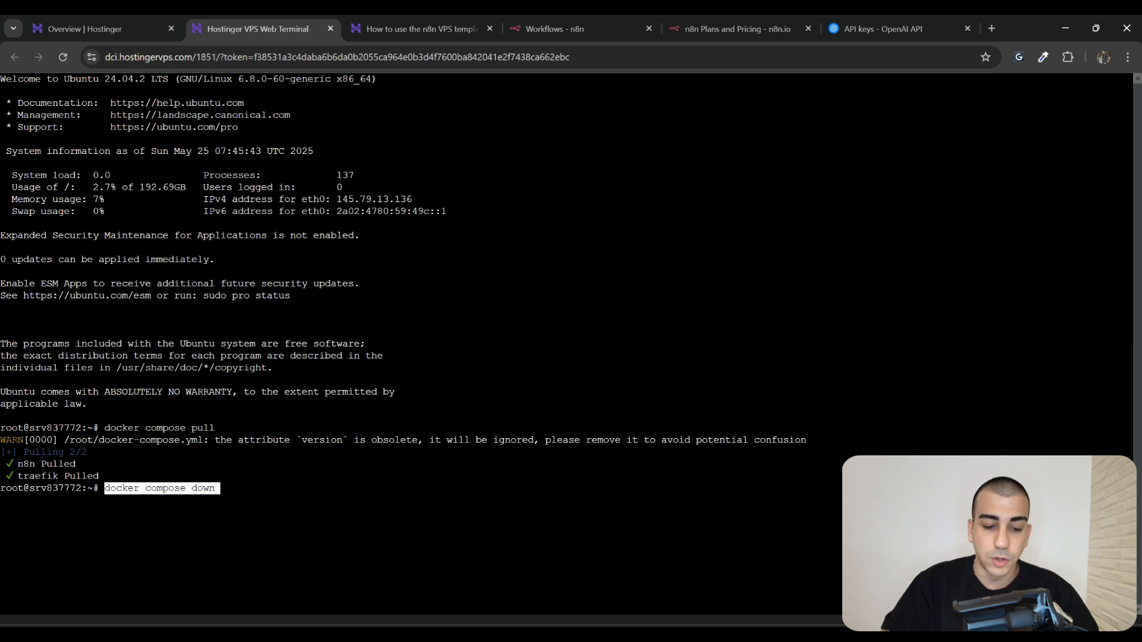
{"action": "key", "text": "Return"}
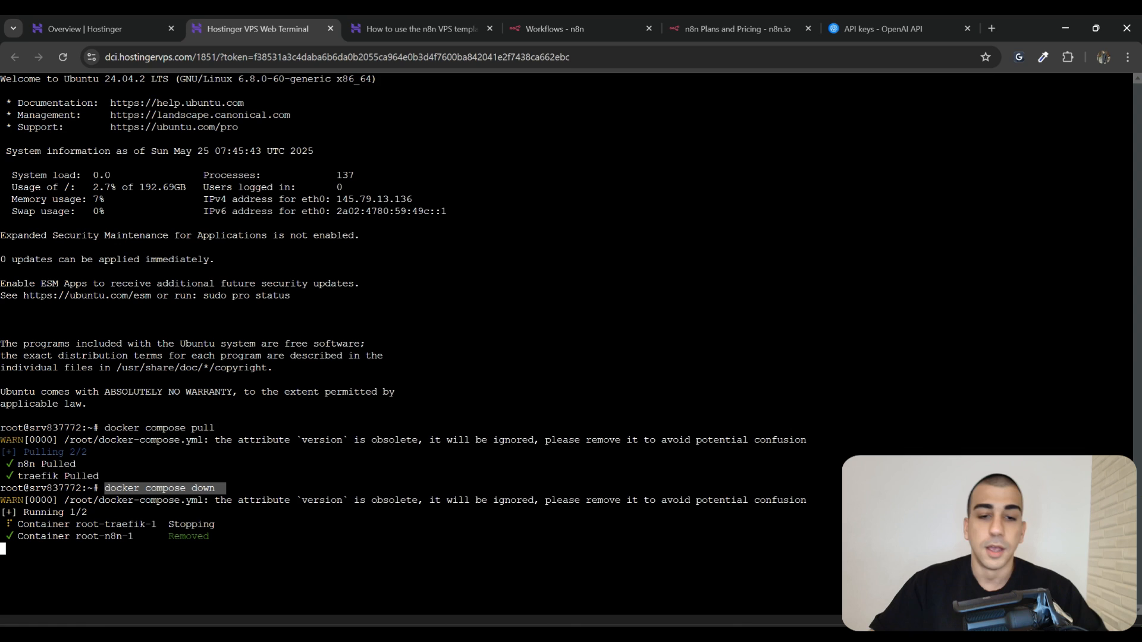
Run 'docker compose up -d' to start the updated n8n and traefik containers
{"action": "left_click", "coordinate": [458, 19]}
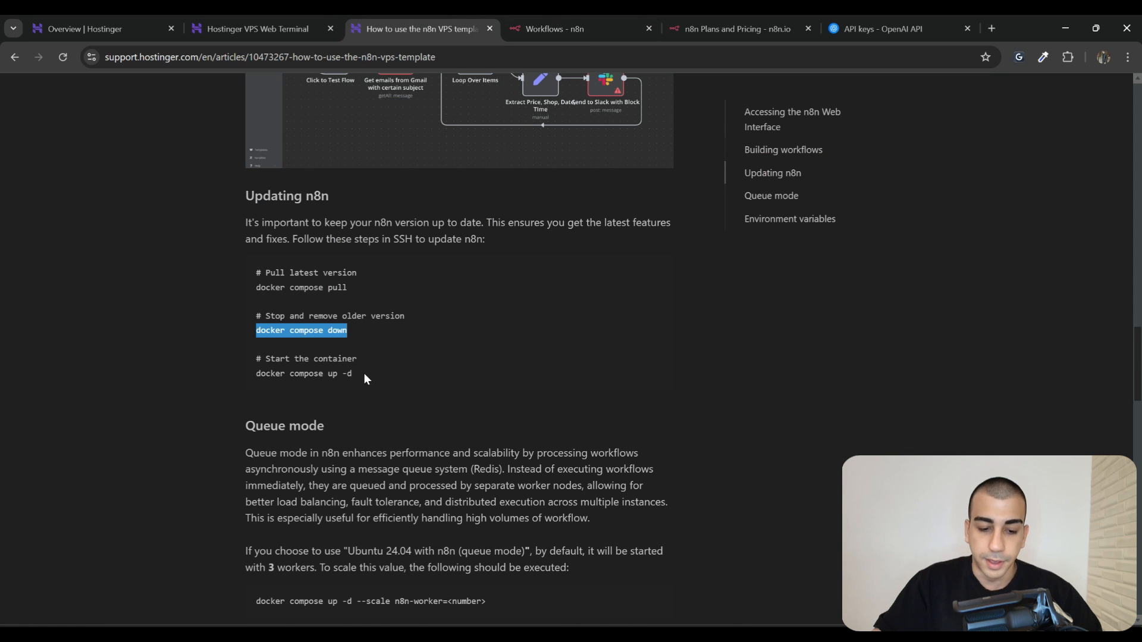
{"action": "left_click_drag", "start_coordinate": [365, 379], "coordinate": [255, 376]}
{"action": "left_click", "coordinate": [265, 24]}
{"action": "left_click", "coordinate": [136, 561]}
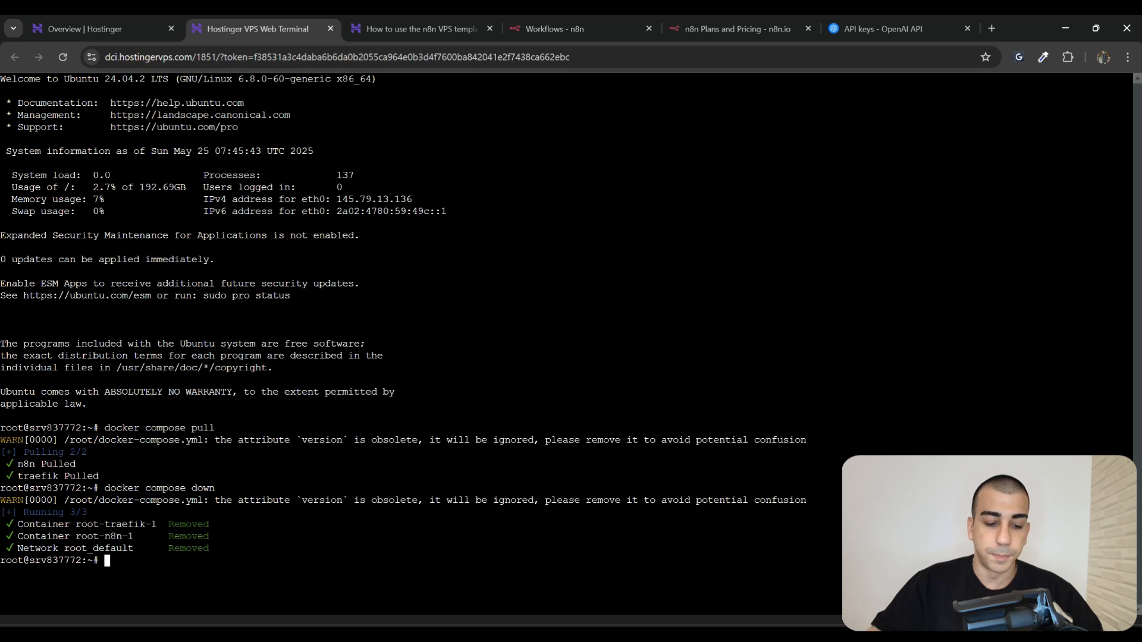
{"action": "right_click", "coordinate": [107, 562]}
{"action": "left_click", "coordinate": [173, 358]}
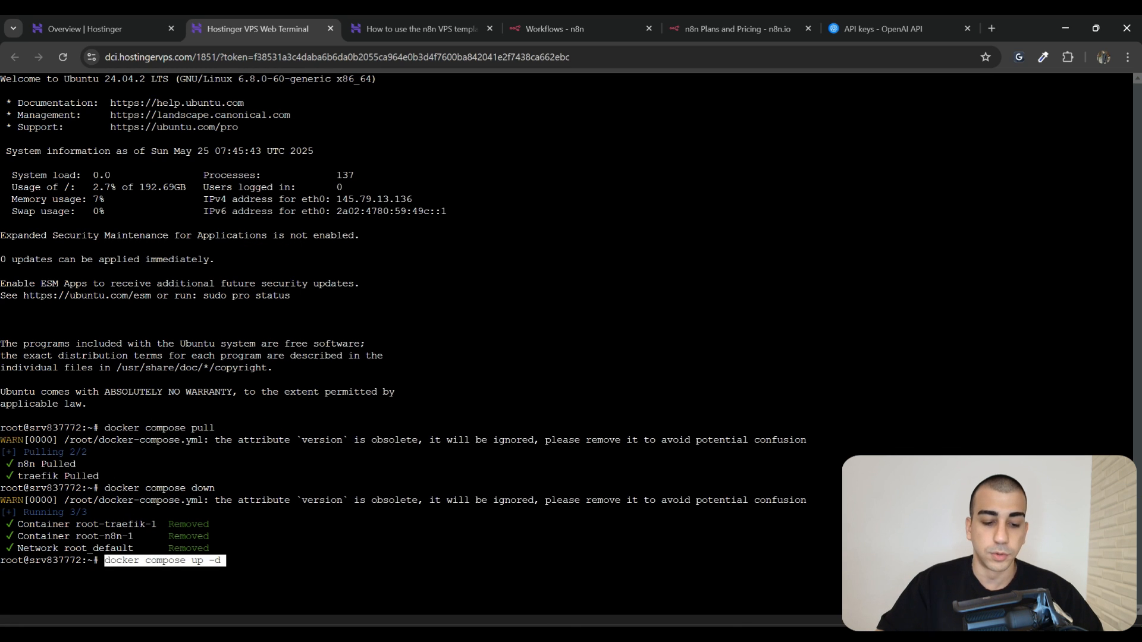
{"action": "key", "text": "Return"}
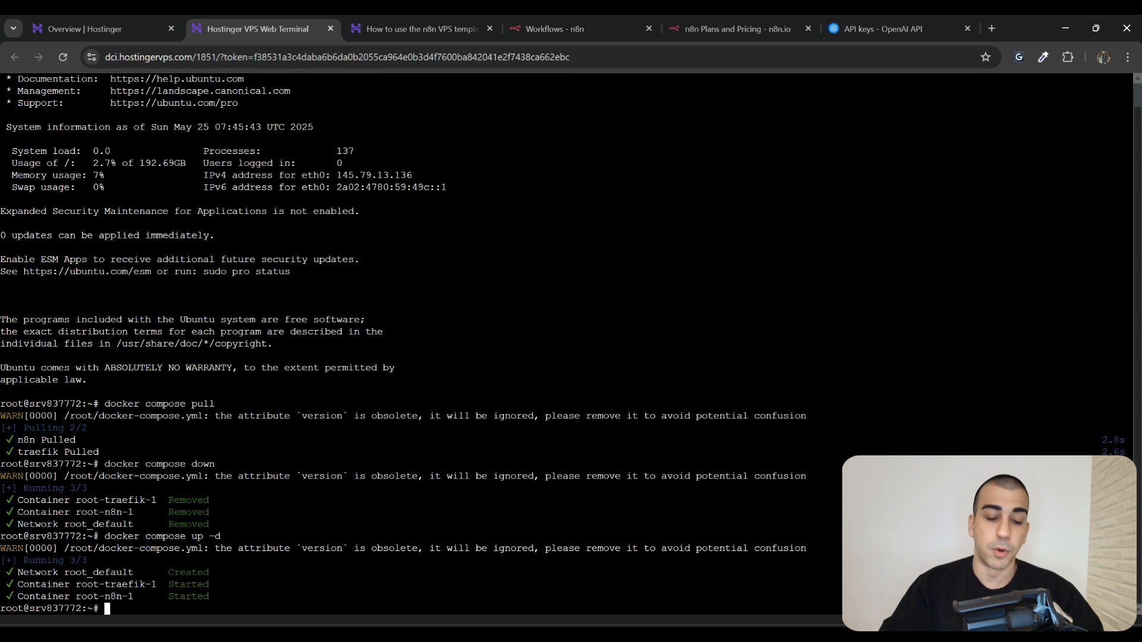
{"action": "left_click_drag", "start_coordinate": [238, 586], "coordinate": [5, 537]}
Reload the n8n workflow page with F5 and recenter the AI Agent workflow on the canvas
{"action": "left_click", "coordinate": [7, 537]}
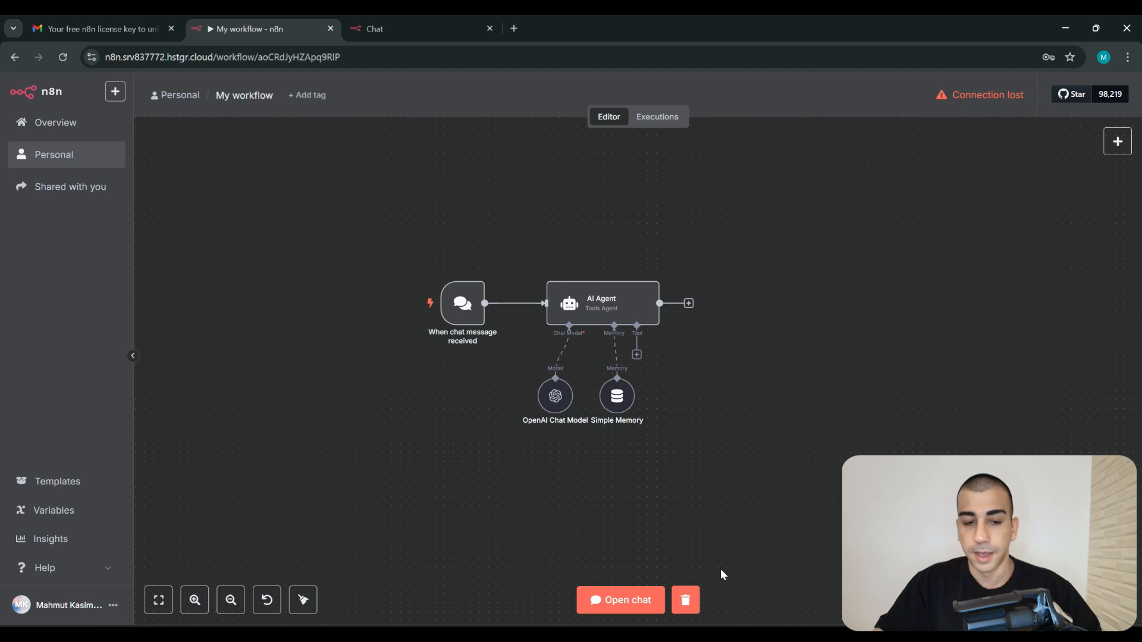
{"action": "key", "text": "F5"}
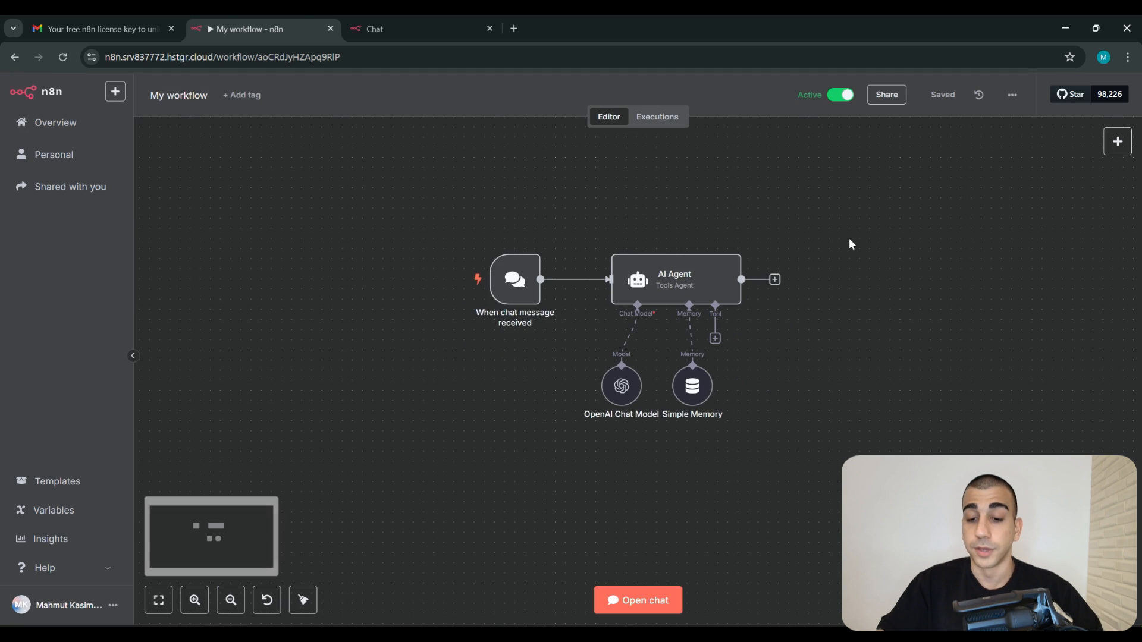
{"action": "left_click_drag", "start_coordinate": [849, 244], "coordinate": [778, 262]}
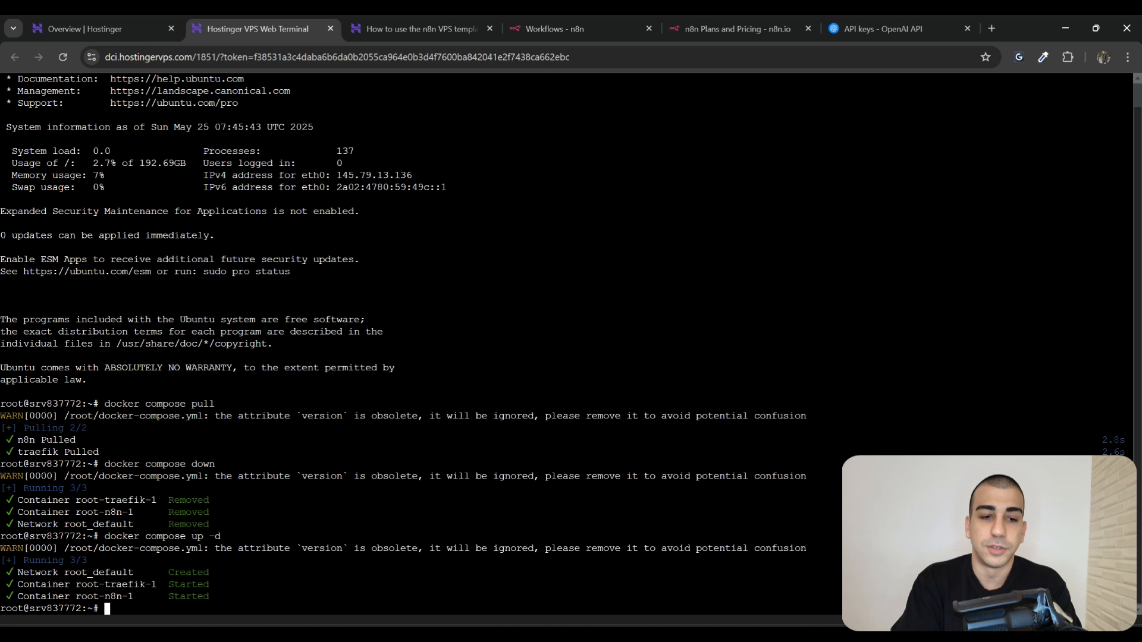
Review the guide's three docker compose update commands against the terminal output
{"action": "left_click", "coordinate": [95, 28]}
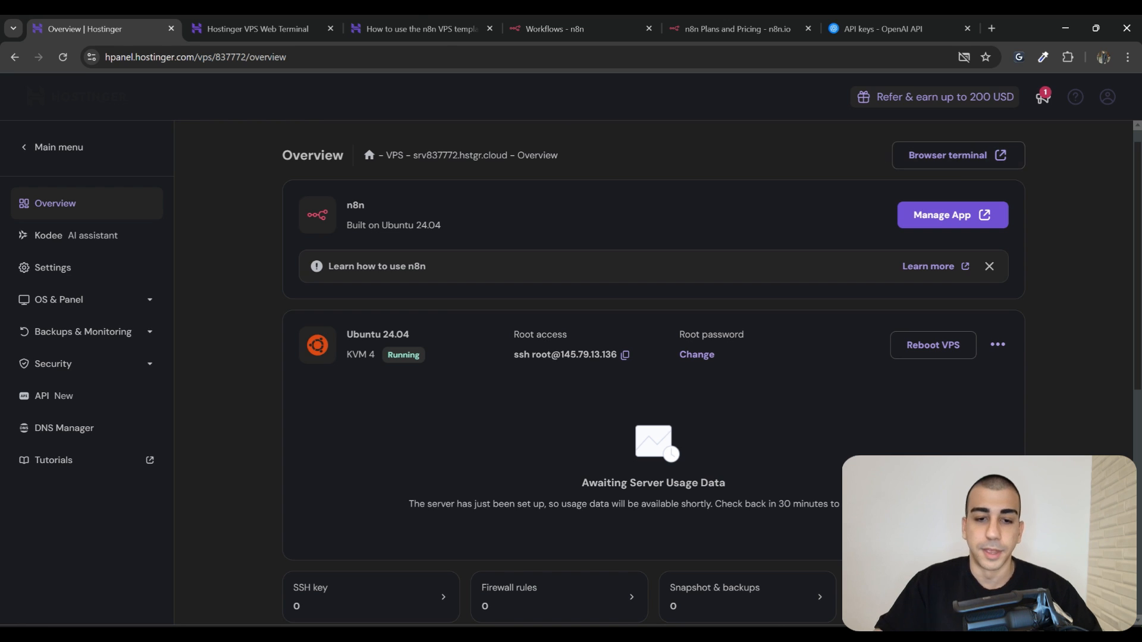
{"action": "left_click", "coordinate": [420, 28]}
{"action": "left_click_drag", "start_coordinate": [255, 292], "coordinate": [393, 318]}
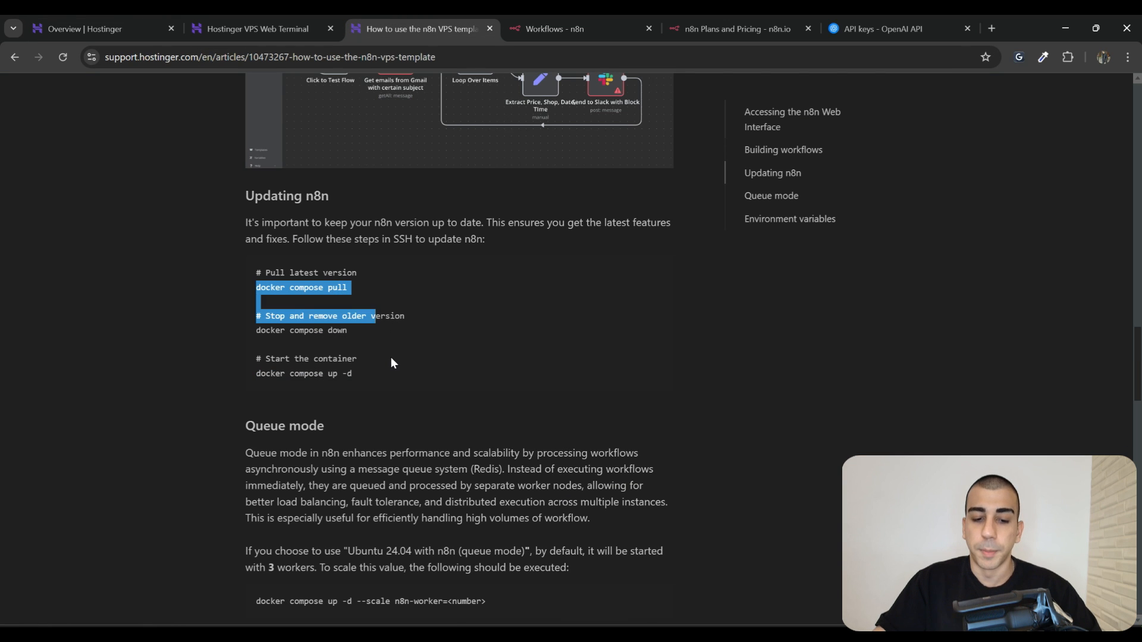
{"action": "left_click", "coordinate": [410, 360]}
{"action": "left_click", "coordinate": [256, 28]}
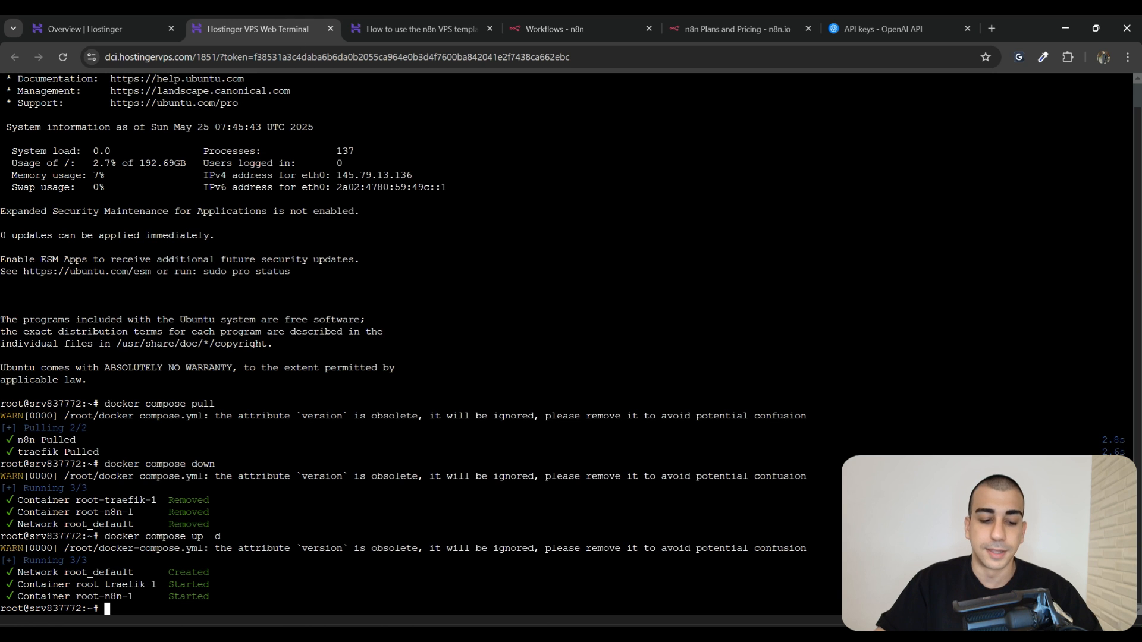
{"action": "left_click", "coordinate": [412, 15]}
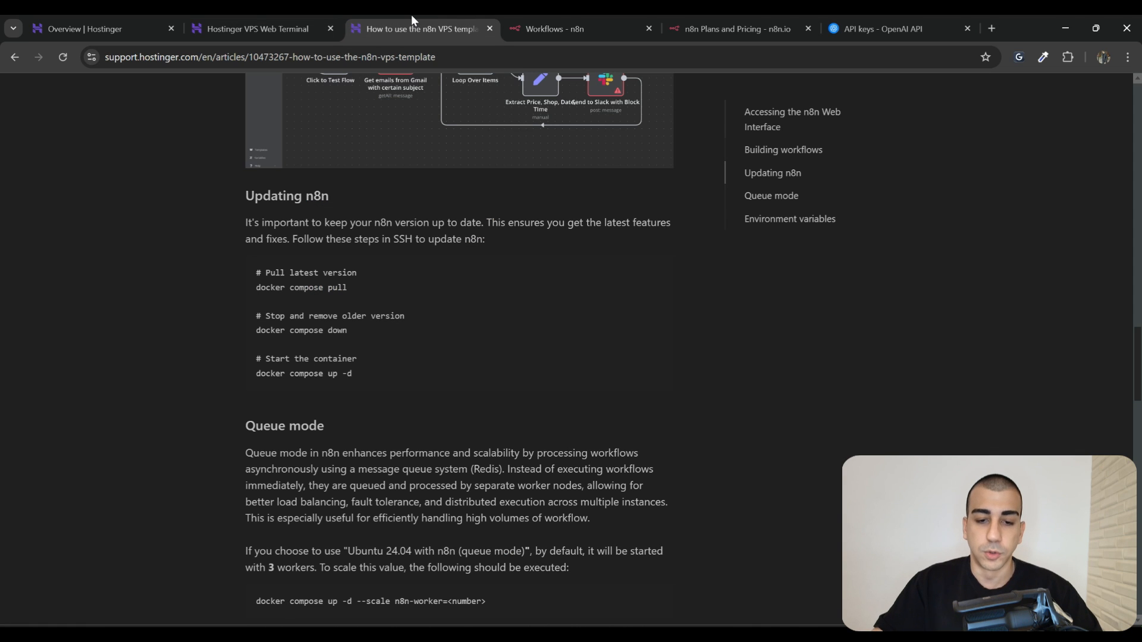